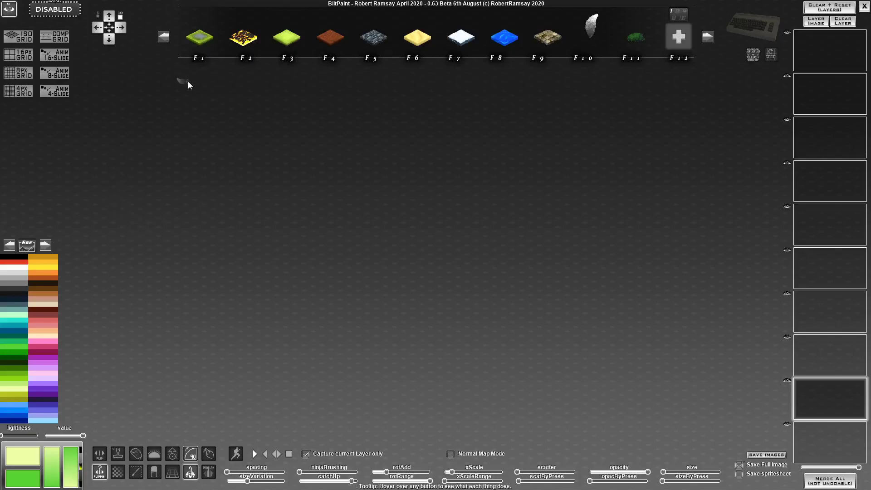
Go back to the brush set with flowers and leaves and select its rough white square brush
left_click(164, 37)
left_click(328, 40)
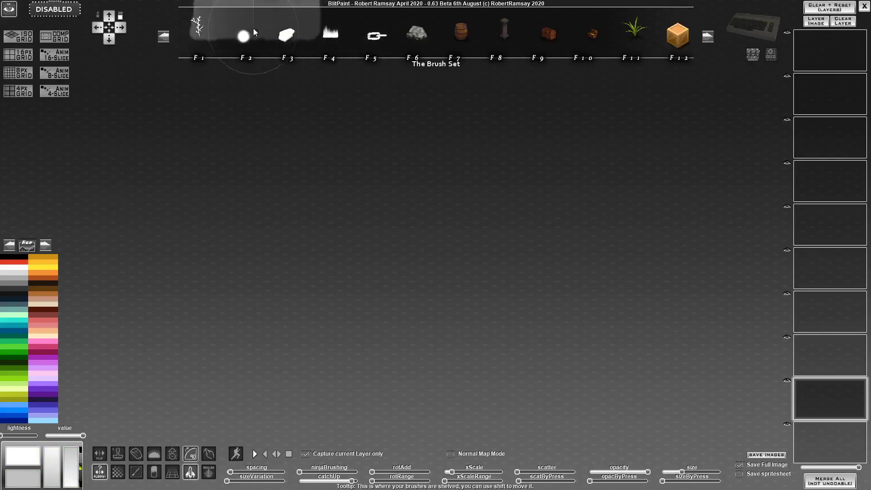
left_click(227, 41)
left_click(159, 39)
left_click(163, 38)
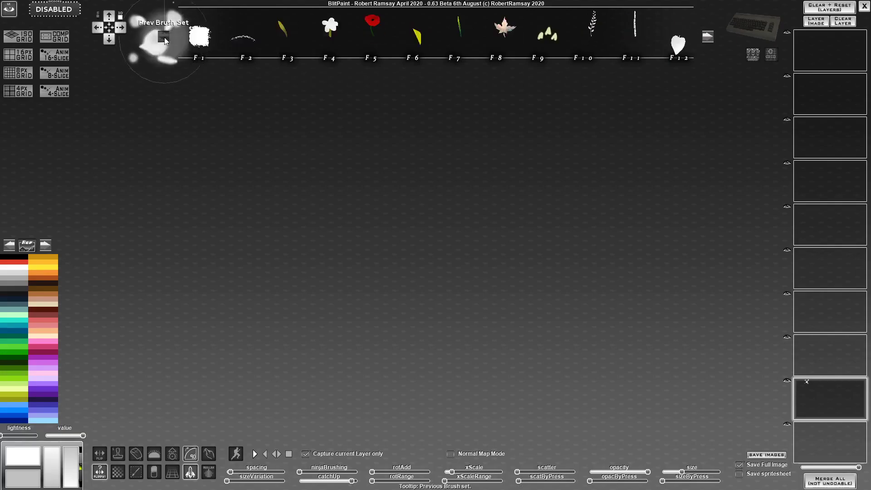
left_click(202, 45)
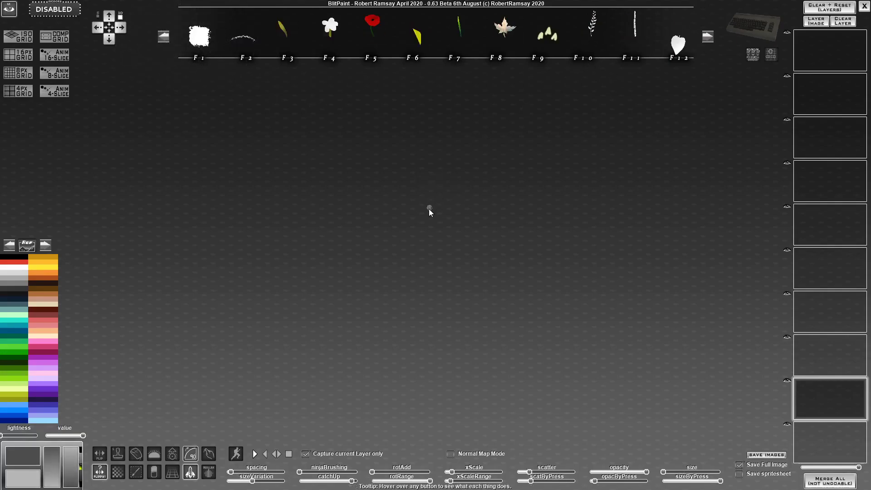
mouse_move(404, 206)
left_mouse_down()
mouse_move(501, 214)
mouse_move(435, 207)
left_mouse_up()
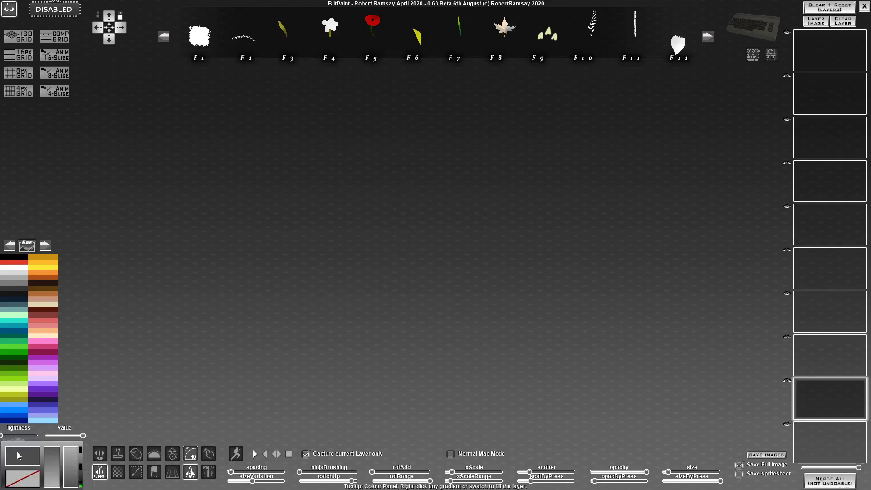
Switch to the full rainbow colour palette and pick white as the paint colour
left_click(9, 246)
left_click(9, 247)
left_click(7, 258)
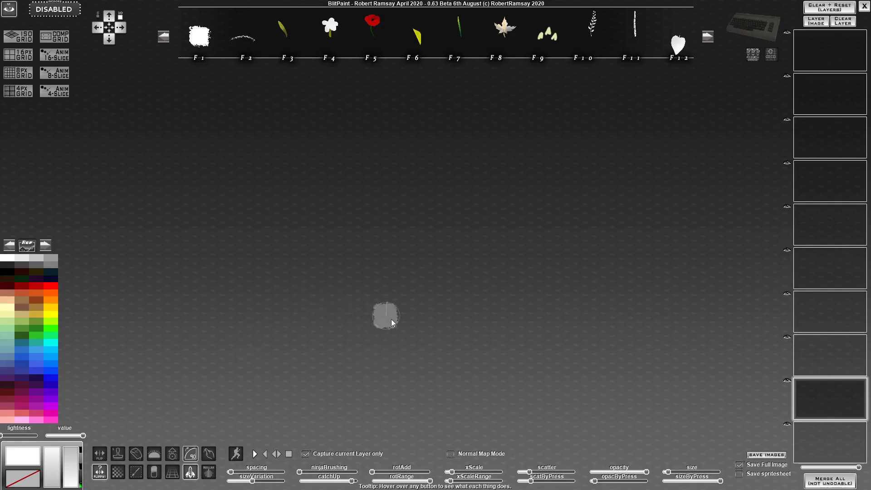
Test the white brush with a large blob, undo it, and reduce the brush's size variation to zero
mouse_move(408, 398)
left_mouse_down()
mouse_move(393, 352)
mouse_move(321, 292)
mouse_move(331, 222)
mouse_move(473, 133)
mouse_move(442, 219)
mouse_move(471, 288)
mouse_move(429, 357)
mouse_move(431, 315)
mouse_move(399, 304)
mouse_move(367, 259)
mouse_move(409, 209)
left_mouse_up()
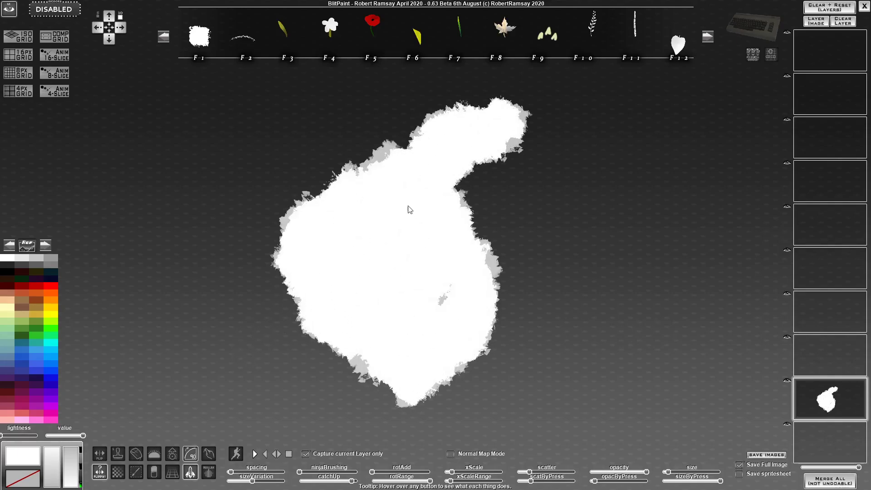
key("ctrl+z")
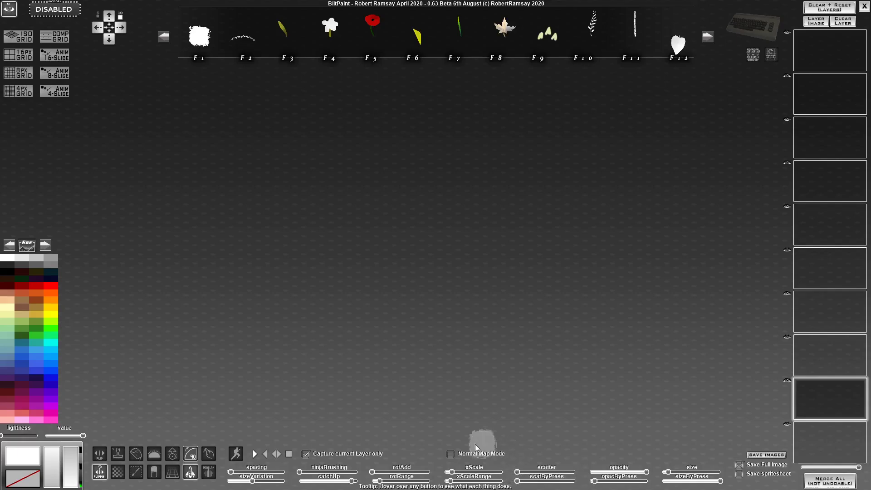
left_click(237, 479)
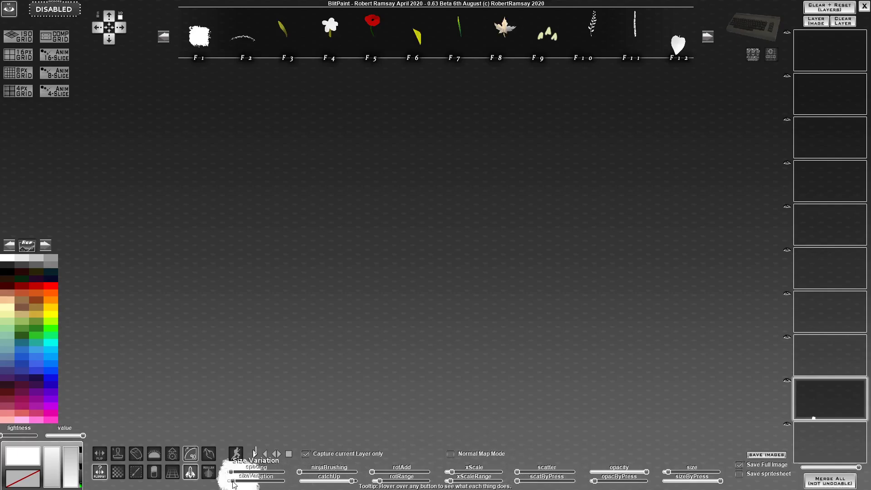
key("ctrl+z")
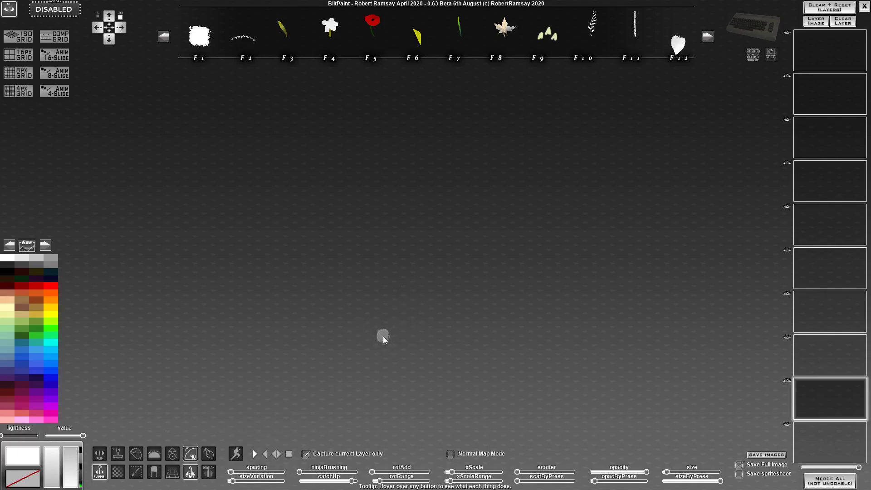
Paint a solid white S-curved leaf silhouette with a narrow curled tip and short stem in the middle of the canvas
mouse_move(404, 388)
left_mouse_down()
mouse_move(333, 273)
mouse_move(343, 208)
mouse_move(402, 161)
mouse_move(431, 121)
mouse_move(418, 105)
left_mouse_up()
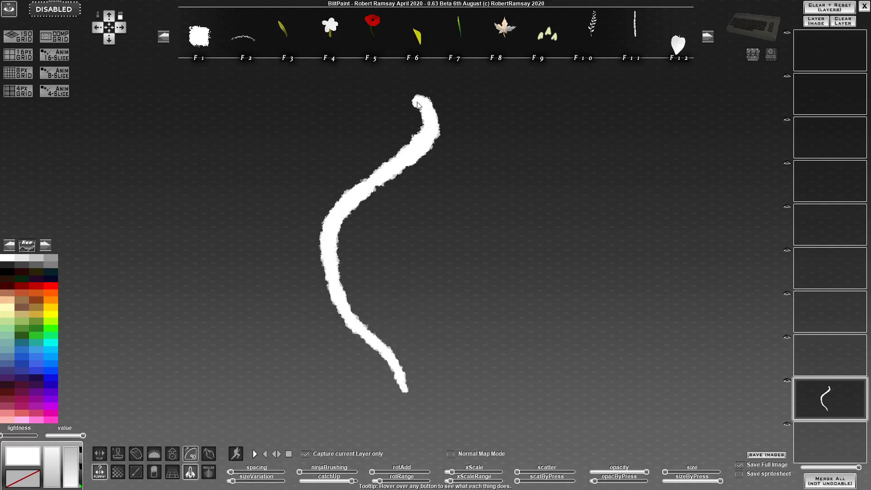
mouse_move(384, 218)
left_mouse_down()
mouse_move(378, 244)
mouse_move(401, 277)
left_mouse_up()
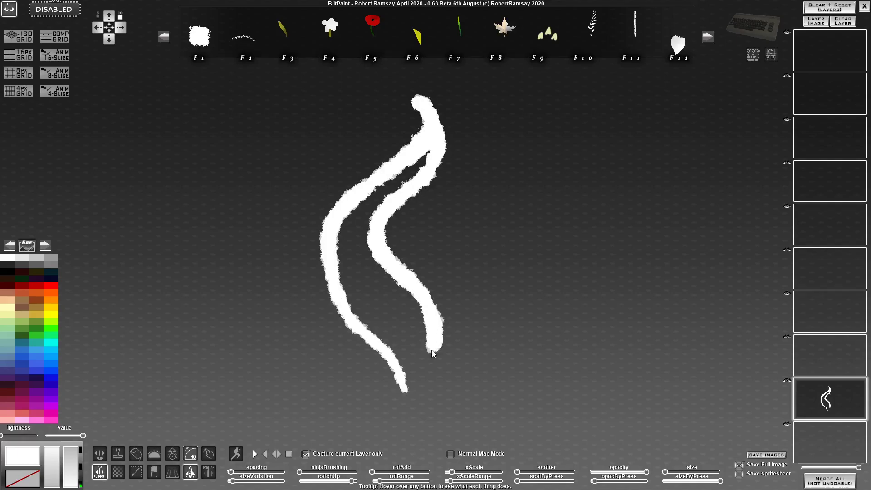
mouse_move(404, 389)
left_mouse_down()
mouse_move(406, 302)
mouse_move(418, 305)
mouse_move(403, 345)
mouse_move(335, 271)
mouse_move(406, 312)
left_mouse_up()
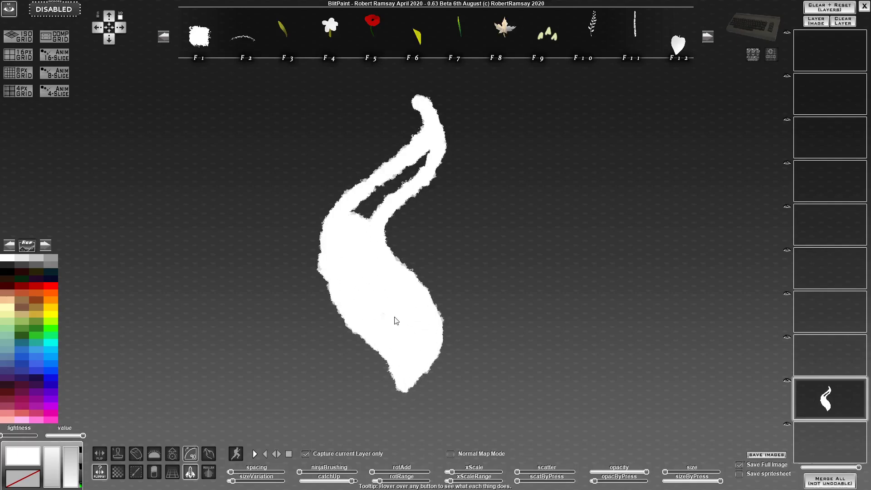
left_click_drag(381, 224, 365, 206)
mouse_move(421, 176)
left_mouse_down()
mouse_move(386, 266)
mouse_move(420, 180)
mouse_move(404, 263)
mouse_move(416, 189)
mouse_move(406, 227)
left_mouse_up()
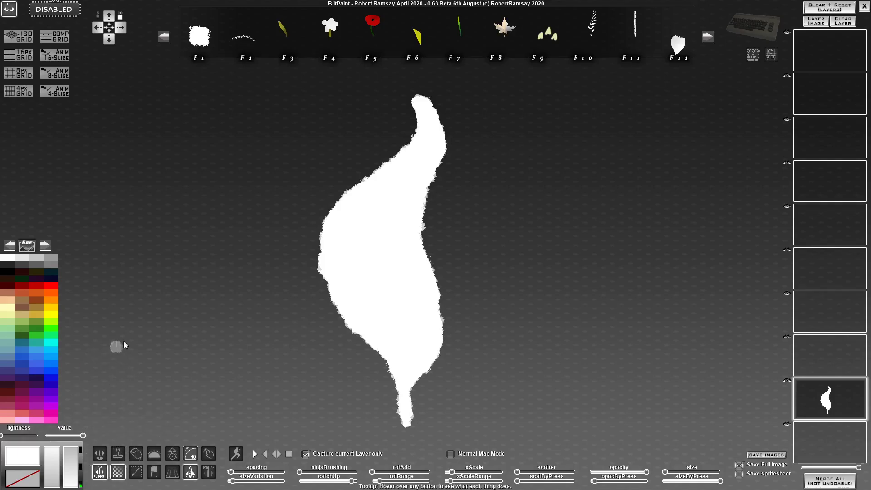
Shade the leaf with semi-transparent black from the stem upward, blending into light grey below the white tip
left_click(11, 275)
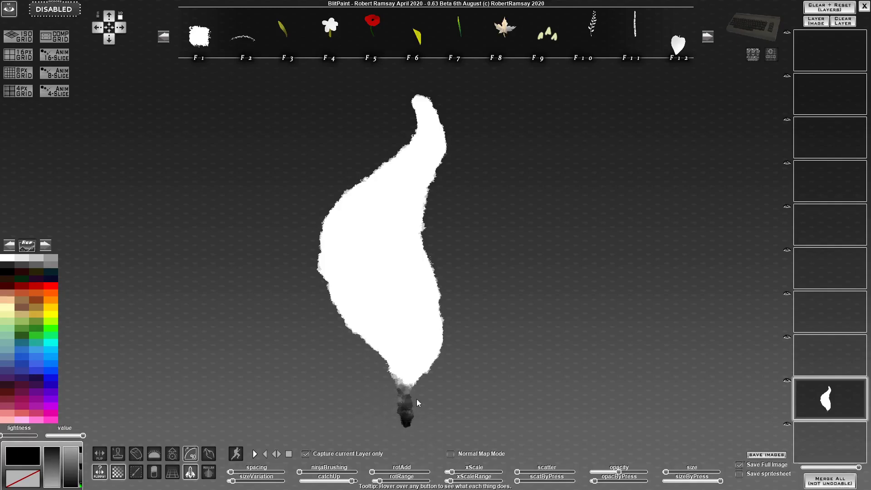
mouse_move(417, 403)
left_mouse_down()
mouse_move(328, 338)
mouse_move(288, 296)
mouse_move(381, 326)
left_mouse_up()
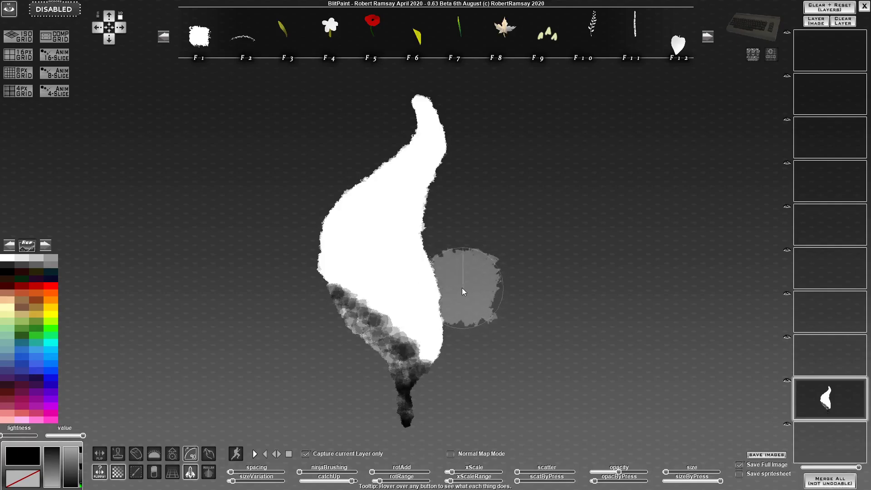
mouse_move(462, 288)
left_mouse_down()
mouse_move(360, 333)
mouse_move(411, 407)
mouse_move(300, 293)
mouse_move(452, 361)
mouse_move(447, 334)
mouse_move(330, 248)
mouse_move(309, 219)
mouse_move(365, 281)
mouse_move(394, 287)
mouse_move(373, 293)
mouse_move(381, 301)
mouse_move(300, 242)
mouse_move(424, 326)
mouse_move(393, 252)
mouse_move(360, 206)
mouse_move(371, 188)
mouse_move(434, 209)
mouse_move(400, 210)
mouse_move(403, 192)
mouse_move(442, 221)
mouse_move(428, 158)
mouse_move(421, 223)
mouse_move(410, 219)
mouse_move(421, 213)
mouse_move(384, 206)
mouse_move(398, 202)
mouse_move(362, 214)
mouse_move(407, 224)
mouse_move(357, 266)
mouse_move(346, 236)
mouse_move(394, 229)
mouse_move(421, 337)
mouse_move(403, 350)
mouse_move(393, 323)
mouse_move(415, 346)
mouse_move(438, 338)
mouse_move(341, 326)
mouse_move(457, 293)
mouse_move(312, 268)
mouse_move(413, 274)
mouse_move(423, 235)
mouse_move(386, 212)
mouse_move(419, 199)
left_mouse_up()
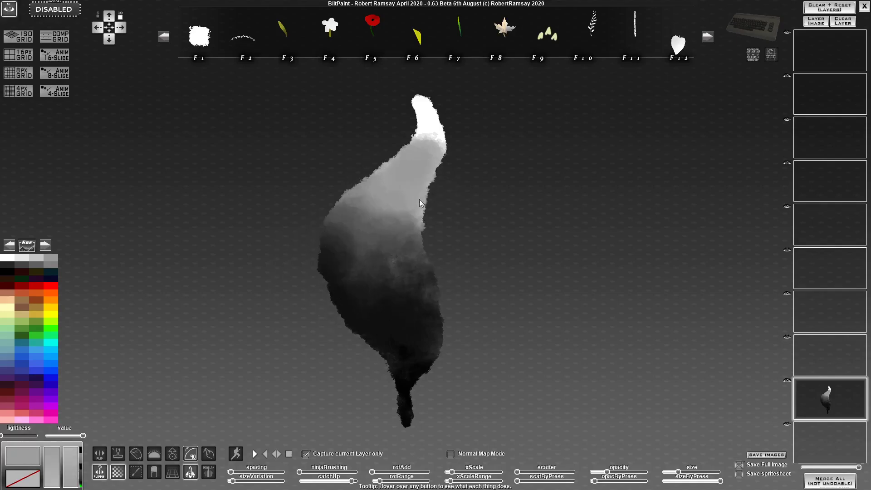
Brighten the leaf's right edge with soft white and add faint grey highlights along its centre and stem
mouse_move(428, 126)
left_mouse_down()
mouse_move(427, 179)
mouse_move(462, 267)
left_mouse_up()
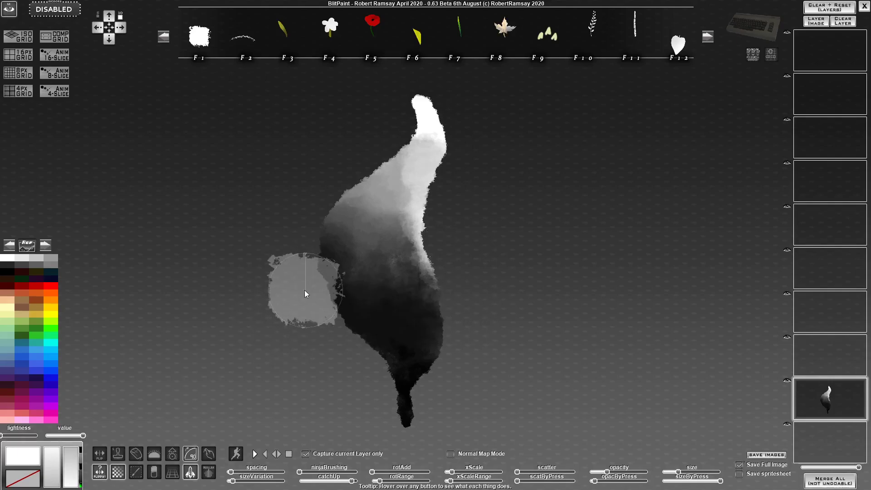
mouse_move(318, 285)
left_mouse_down()
mouse_move(394, 296)
mouse_move(391, 285)
mouse_move(390, 300)
left_mouse_up()
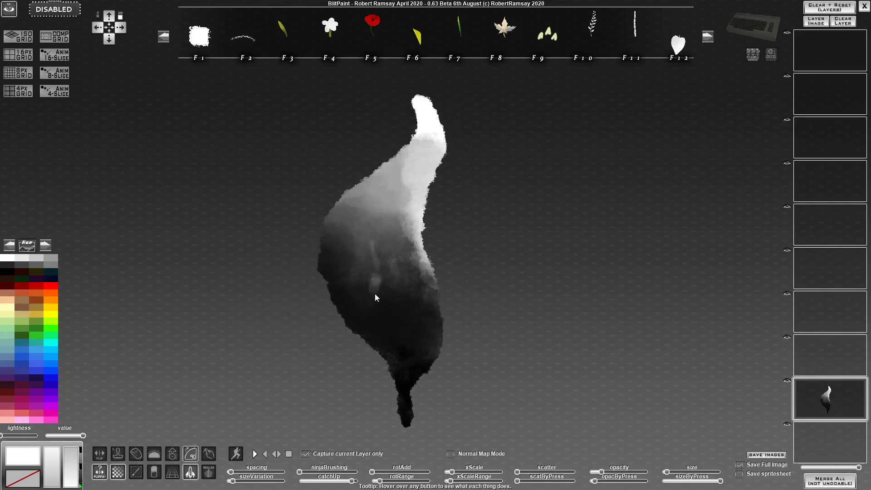
left_click_drag(380, 285, 369, 293)
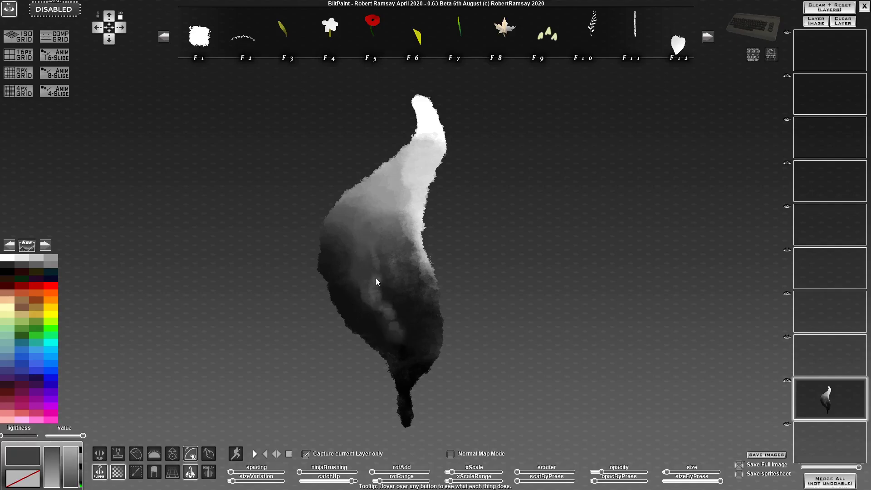
left_click_drag(407, 347, 407, 345)
left_click_drag(414, 395, 412, 418)
right_click(419, 254)
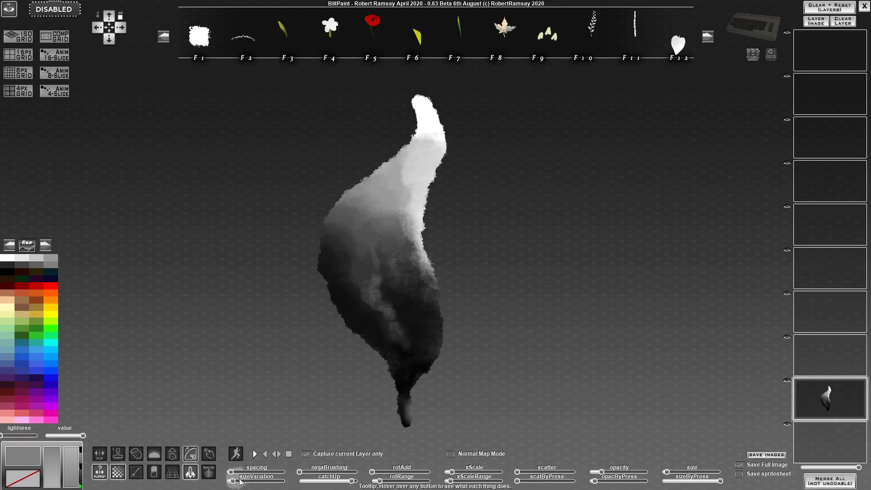
Capture the shaded leaf as a custom brush in the empty F12 slot of the terrain tile brush set, and clear the layer
left_click(141, 474)
left_click_drag(432, 246, 499, 435)
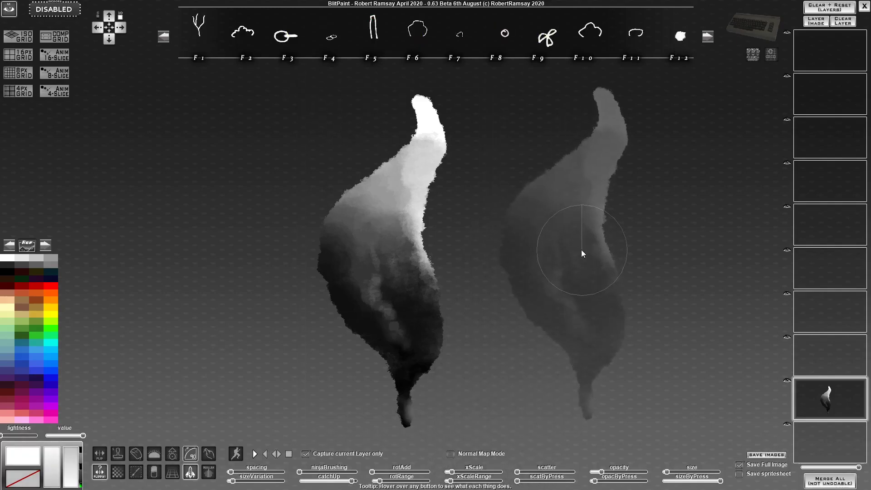
key("Delete")
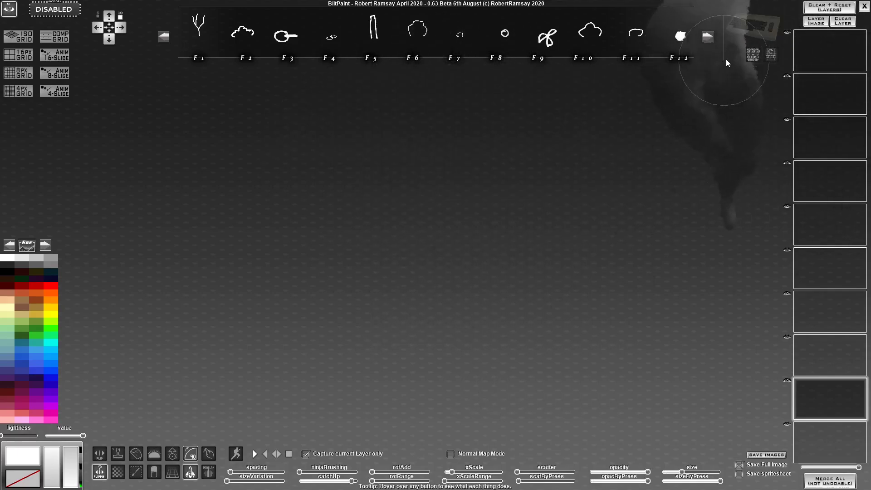
left_click(709, 36)
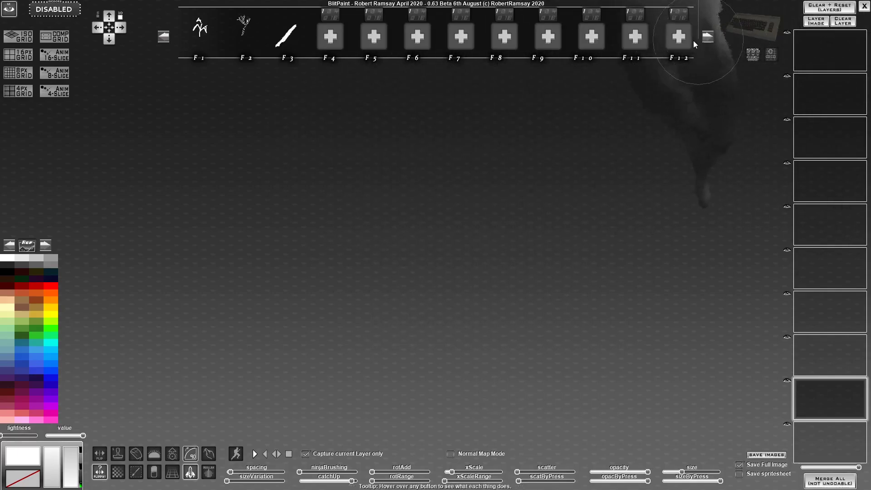
left_click(162, 37)
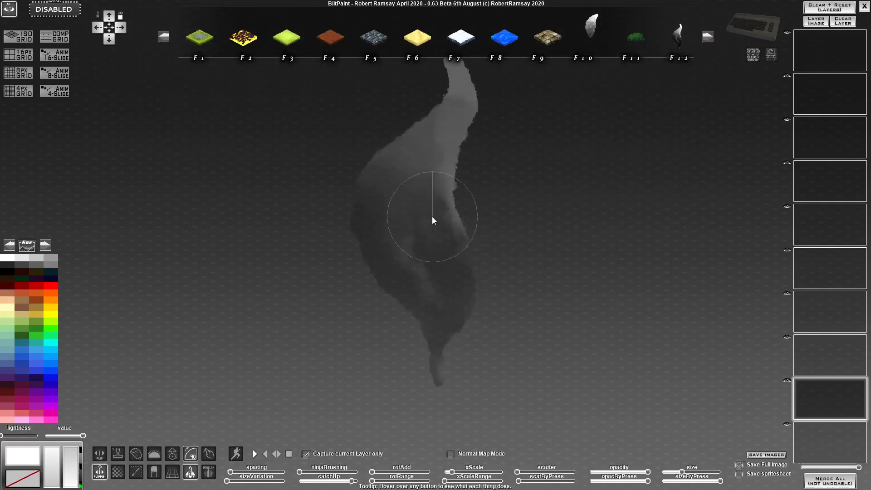
Shrink the leaf brush and raise its rotation range to nearly maximum, undoing the test stroke
scroll(483, 220, "up", 2)
scroll(433, 220, "down", 10)
mouse_move(372, 219)
left_mouse_down()
mouse_move(453, 216)
mouse_move(401, 211)
mouse_move(441, 210)
mouse_move(434, 209)
left_mouse_up()
scroll(434, 209, "down", 4)
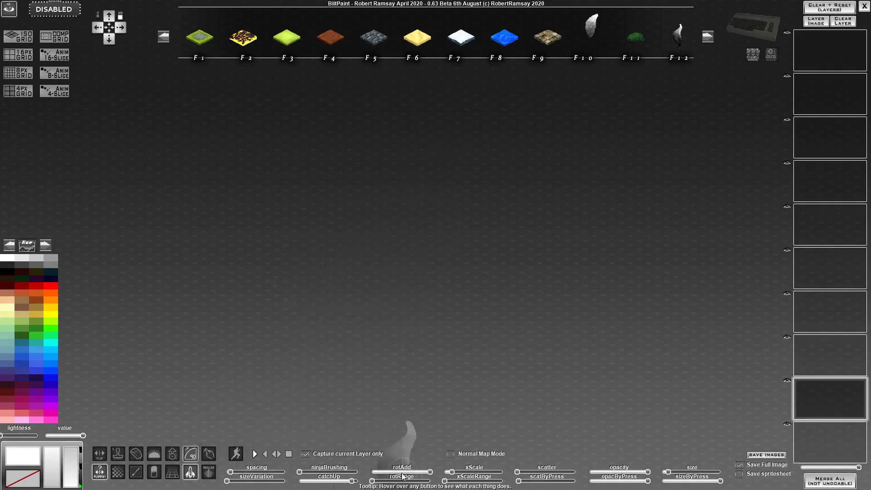
left_click_drag(392, 480, 425, 480)
mouse_move(424, 247)
left_mouse_down()
mouse_move(513, 243)
mouse_move(579, 269)
mouse_move(414, 263)
mouse_move(333, 299)
mouse_move(543, 275)
mouse_move(358, 282)
mouse_move(442, 268)
mouse_move(438, 283)
mouse_move(460, 300)
mouse_move(453, 286)
mouse_move(461, 312)
mouse_move(487, 296)
left_mouse_up()
key("ctrl+z")
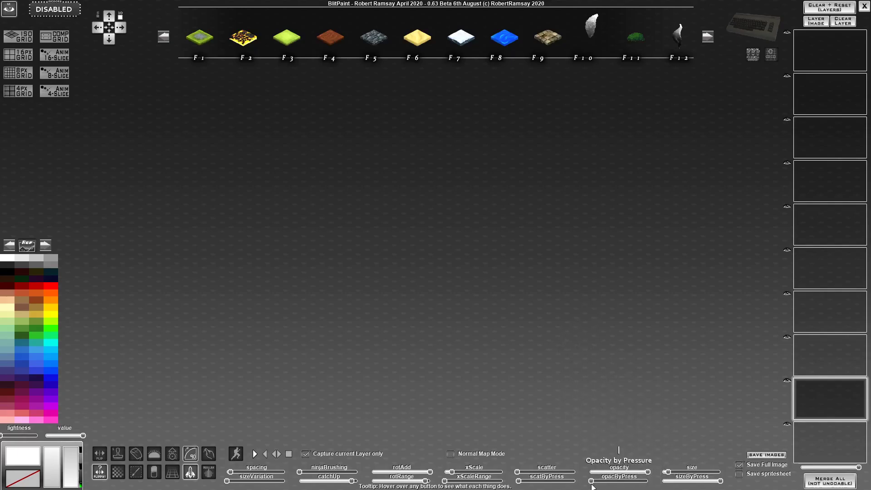
Turn off opacity by pressure and test the leaf brush with a dense cluster and a horizontal trail, undoing both
mouse_move(505, 248)
left_mouse_down()
mouse_move(411, 263)
mouse_move(345, 210)
mouse_move(445, 185)
mouse_move(461, 291)
mouse_move(499, 261)
left_mouse_up()
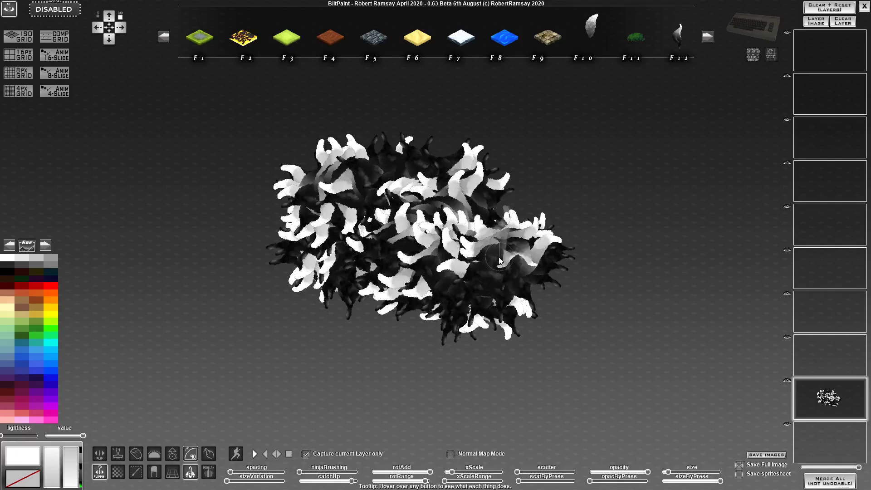
key("ctrl+z")
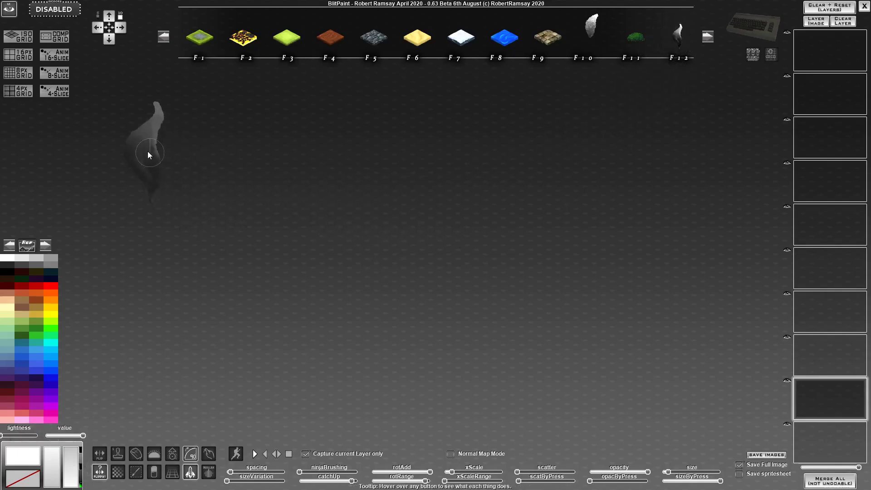
left_click_drag(185, 141, 590, 152)
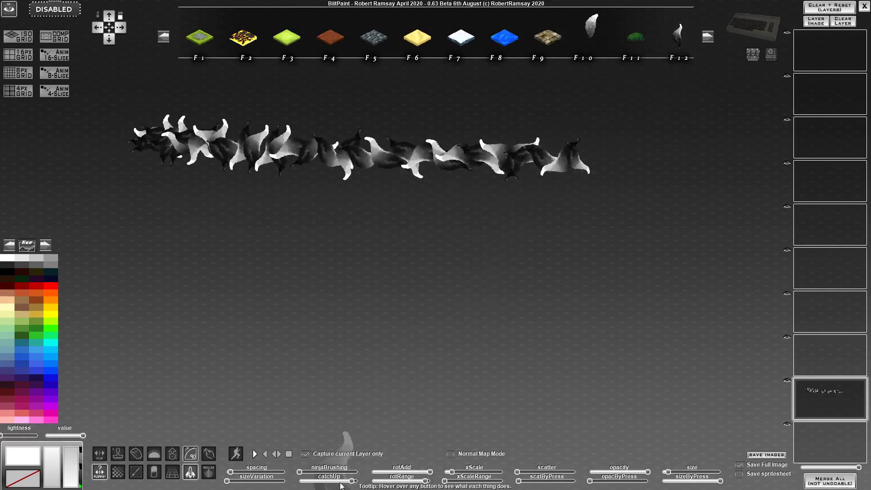
key("ctrl+z")
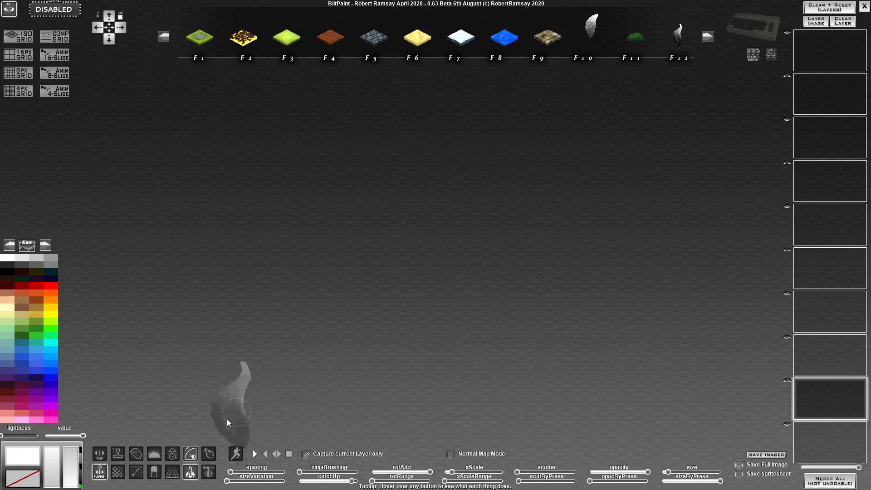
Increase the brush spacing and test it with horizontal rows of separated, randomly mirrored leaves, clearing the layer at the end
left_click_drag(183, 134, 708, 136)
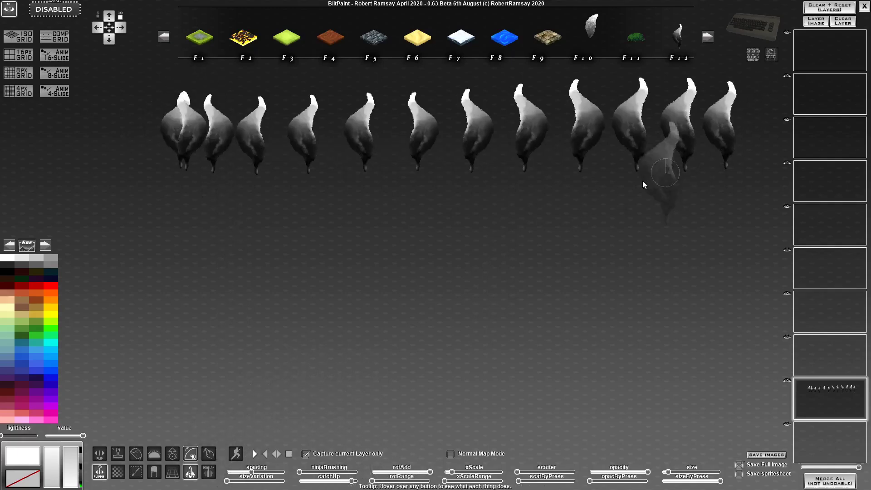
left_click(101, 473)
left_click_drag(187, 240, 626, 247)
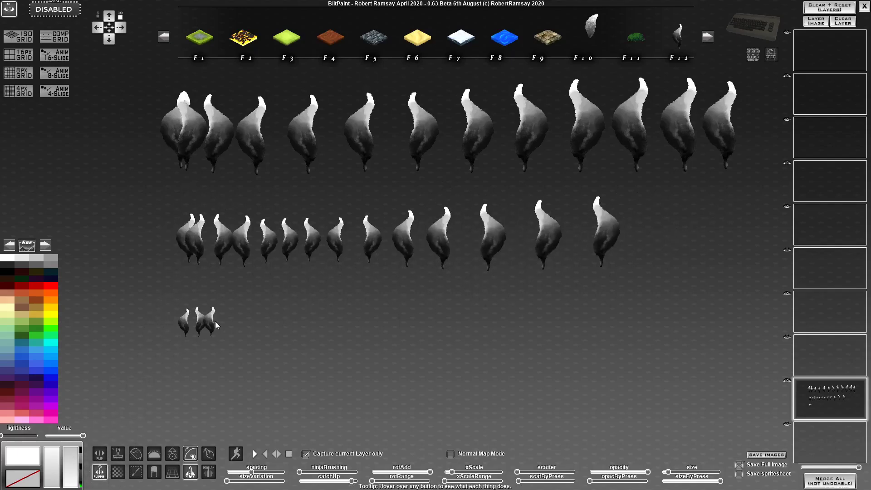
mouse_move(215, 321)
left_mouse_down()
mouse_move(736, 305)
mouse_move(544, 333)
mouse_move(153, 349)
mouse_move(534, 343)
left_mouse_up()
key("Delete")
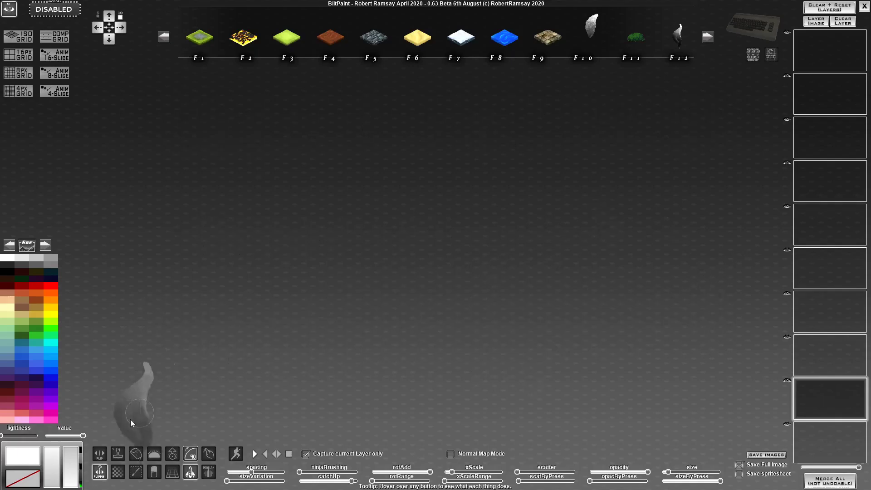
Turn off random flipping, test the brush with three rows of leaves facing the same way, and clear the layer
mouse_move(157, 165)
left_mouse_down()
mouse_move(490, 163)
mouse_move(411, 224)
mouse_move(392, 216)
mouse_move(271, 282)
mouse_move(638, 283)
left_mouse_up()
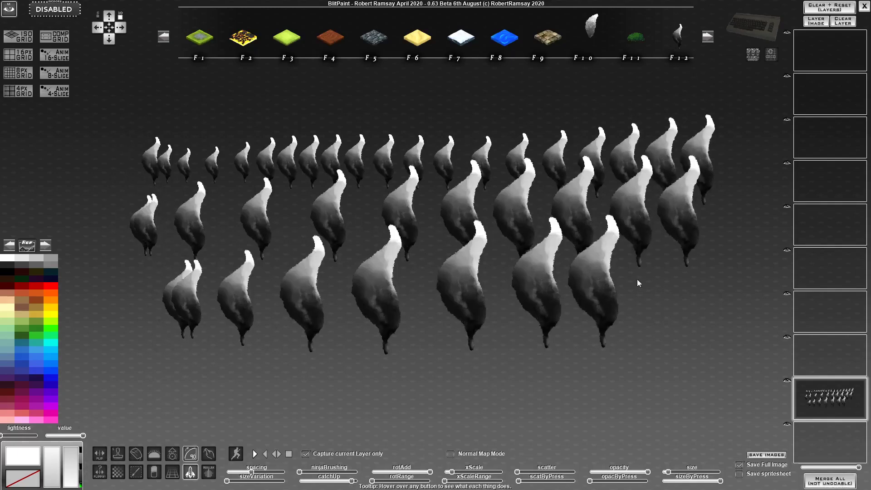
key("Delete")
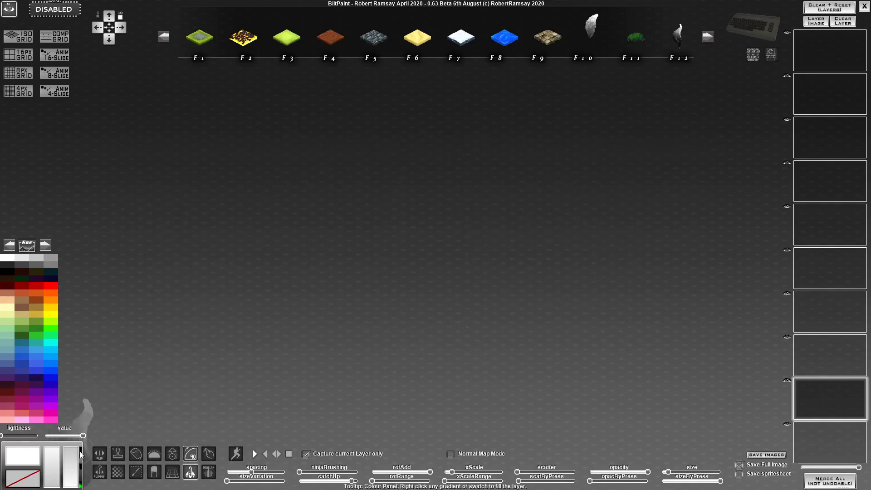
Set the brush colours to dark blue and cyan, test the leaf brush with rows of randomly tinted leaves, and clear the layer
left_click(81, 466)
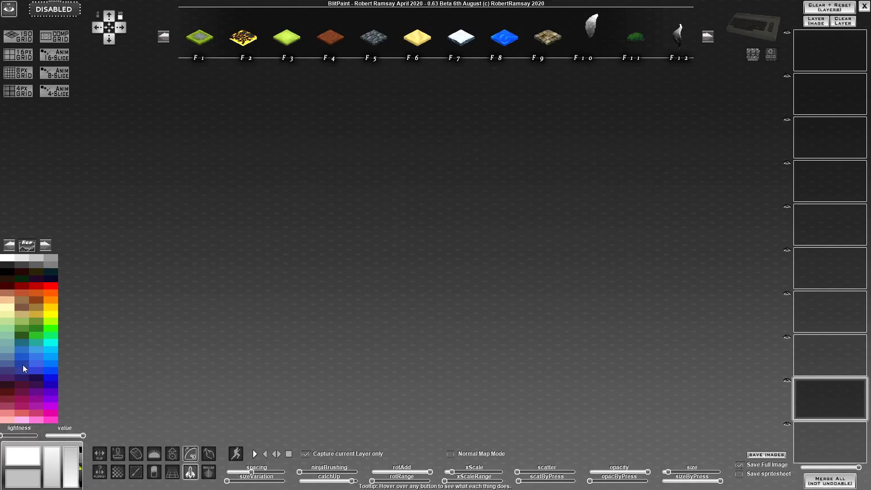
left_click(23, 365)
right_click(52, 349)
right_click(54, 342)
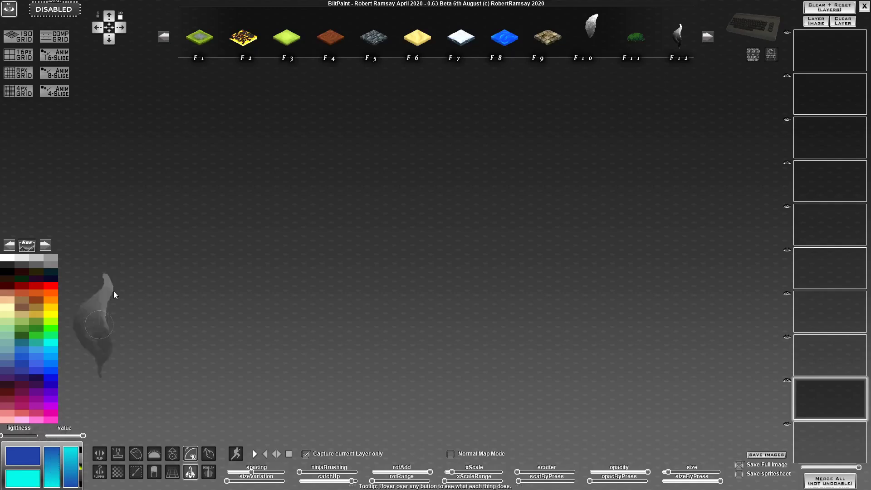
mouse_move(168, 180)
left_mouse_down()
mouse_move(546, 184)
mouse_move(469, 211)
mouse_move(187, 226)
mouse_move(649, 228)
mouse_move(218, 260)
mouse_move(586, 278)
mouse_move(220, 326)
mouse_move(414, 339)
mouse_move(589, 326)
mouse_move(559, 248)
left_mouse_up()
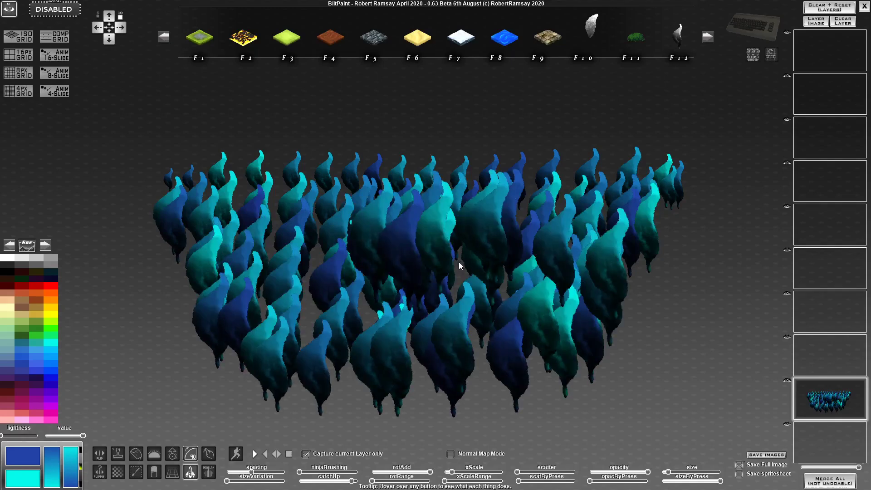
key("Delete")
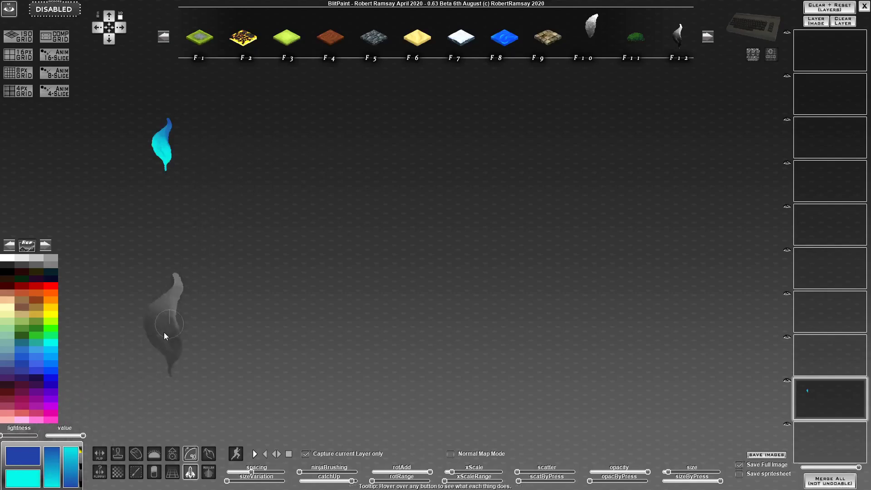
Swap the two brush colours and paint scattered leaves shading from cyan tips to blue bases
key("x")
left_click(211, 153)
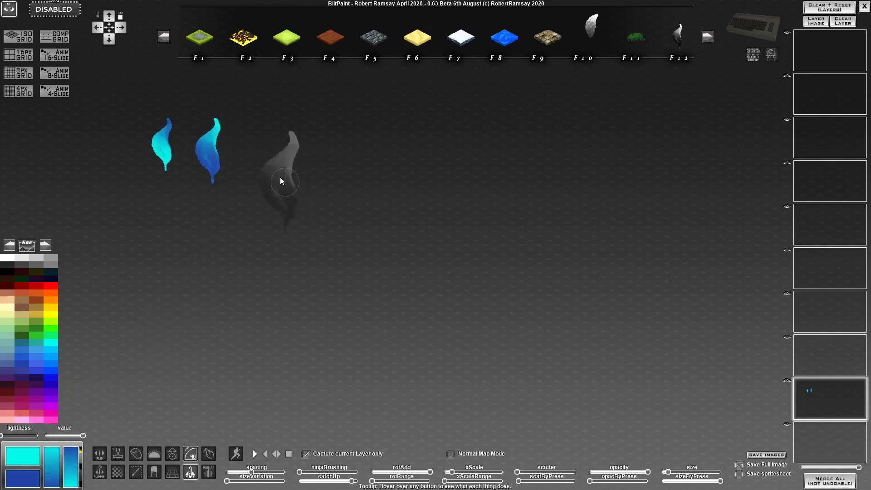
left_click(258, 156)
mouse_move(329, 156)
left_mouse_down()
mouse_move(432, 159)
mouse_move(589, 151)
mouse_move(630, 174)
mouse_move(587, 214)
mouse_move(350, 236)
mouse_move(407, 214)
mouse_move(354, 252)
left_mouse_up()
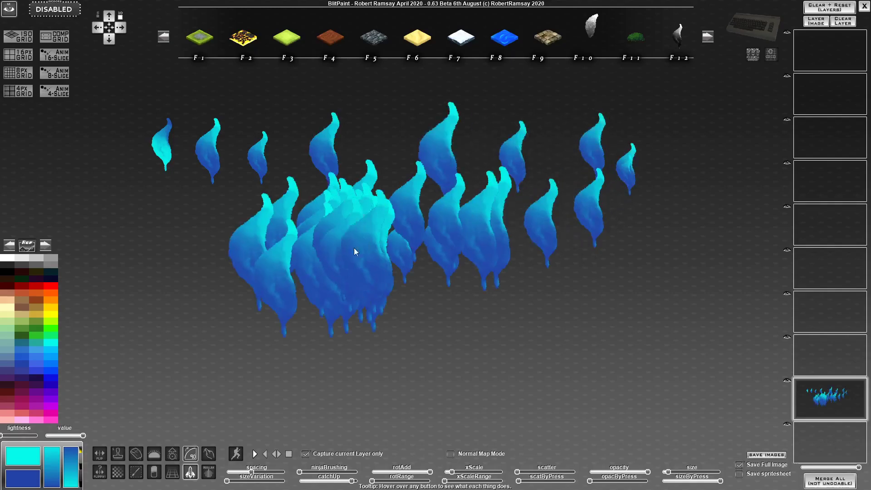
Set the gradient colours to yellow and dark green, test the leaf brush across the canvas, and clear the layer
left_click(19, 332)
left_click(40, 309)
mouse_move(200, 304)
left_mouse_down()
mouse_move(348, 278)
mouse_move(428, 294)
mouse_move(422, 318)
mouse_move(521, 305)
mouse_move(503, 346)
mouse_move(356, 304)
mouse_move(294, 312)
mouse_move(442, 340)
mouse_move(586, 348)
mouse_move(612, 281)
mouse_move(632, 265)
mouse_move(622, 233)
left_mouse_up()
key("Delete")
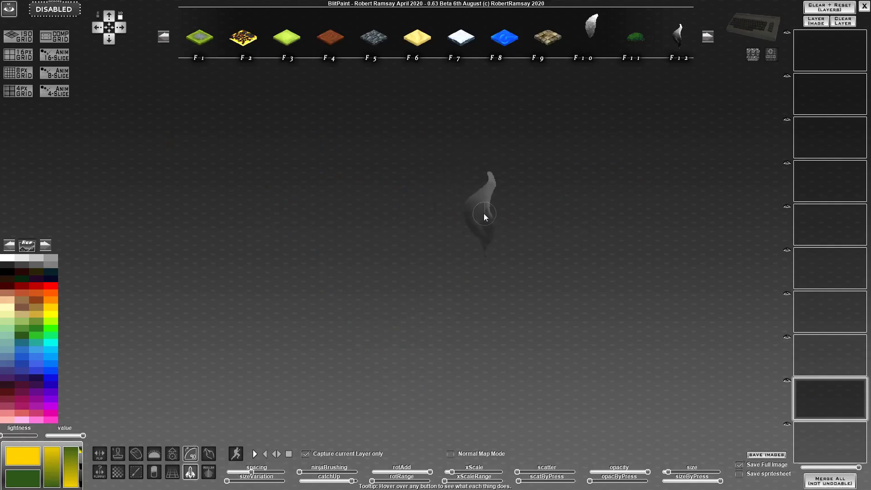
Move the leaf brush's pivot to its stem, turn on automatic brush rotation, and paint a yellow-tipped green flower
mouse_move(475, 210)
left_mouse_down()
mouse_move(525, 210)
mouse_move(507, 208)
left_mouse_up()
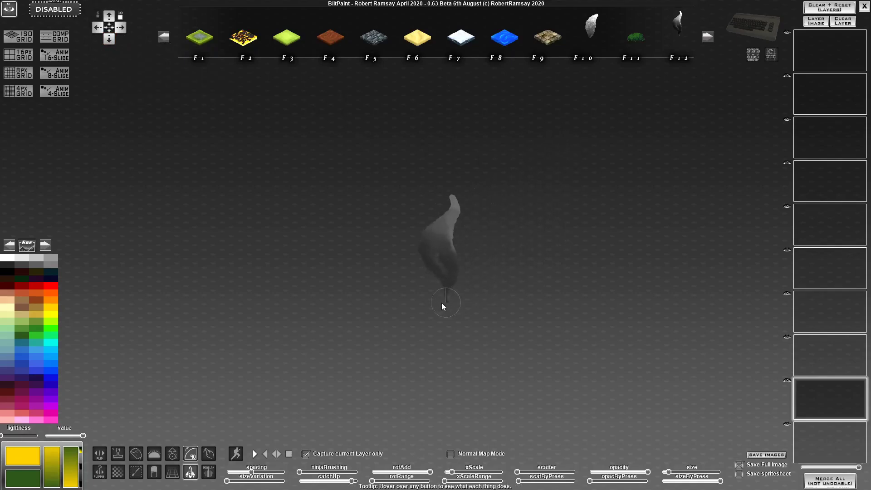
left_click(172, 452)
mouse_move(423, 209)
left_mouse_down()
mouse_move(445, 187)
mouse_move(435, 268)
mouse_move(501, 251)
mouse_move(451, 238)
mouse_move(466, 236)
mouse_move(460, 224)
mouse_move(406, 257)
left_mouse_up()
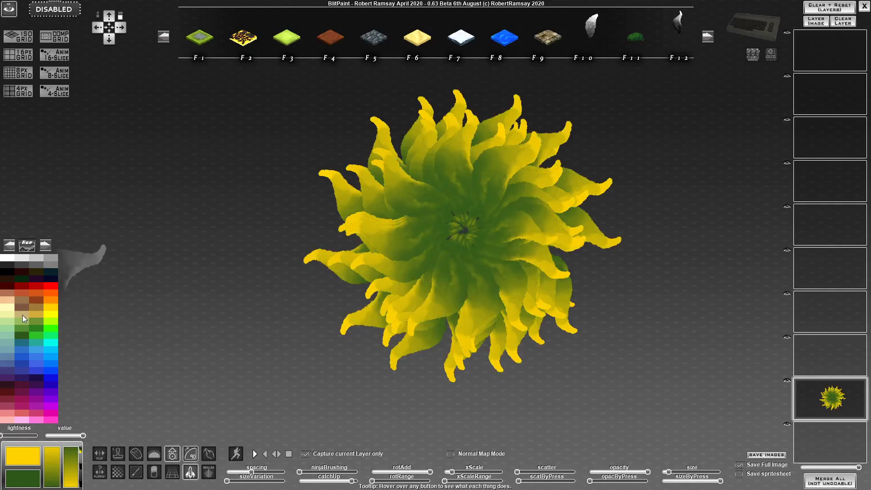
Change the second colour to magenta and paint a fresh flower of yellow-tipped magenta petals with random flipping on
right_click(39, 420)
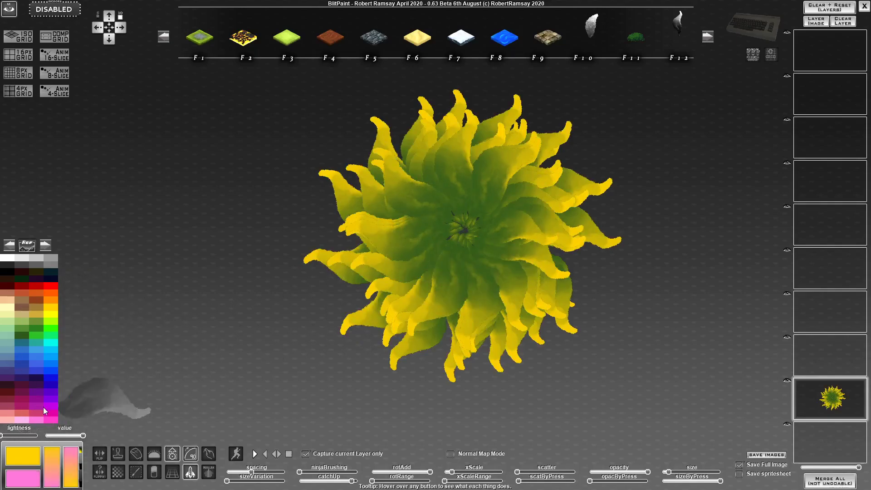
right_click(48, 417)
mouse_move(508, 244)
left_mouse_down()
mouse_move(429, 219)
mouse_move(438, 247)
mouse_move(439, 221)
mouse_move(457, 217)
mouse_move(423, 249)
mouse_move(433, 217)
mouse_move(419, 217)
mouse_move(406, 240)
mouse_move(389, 235)
mouse_move(411, 205)
mouse_move(436, 210)
mouse_move(413, 231)
mouse_move(429, 221)
mouse_move(433, 232)
mouse_move(419, 235)
mouse_move(424, 257)
mouse_move(322, 313)
mouse_move(440, 256)
mouse_move(424, 232)
mouse_move(438, 204)
mouse_move(444, 235)
mouse_move(464, 221)
mouse_move(439, 210)
left_mouse_up()
key("Delete")
key("Delete")
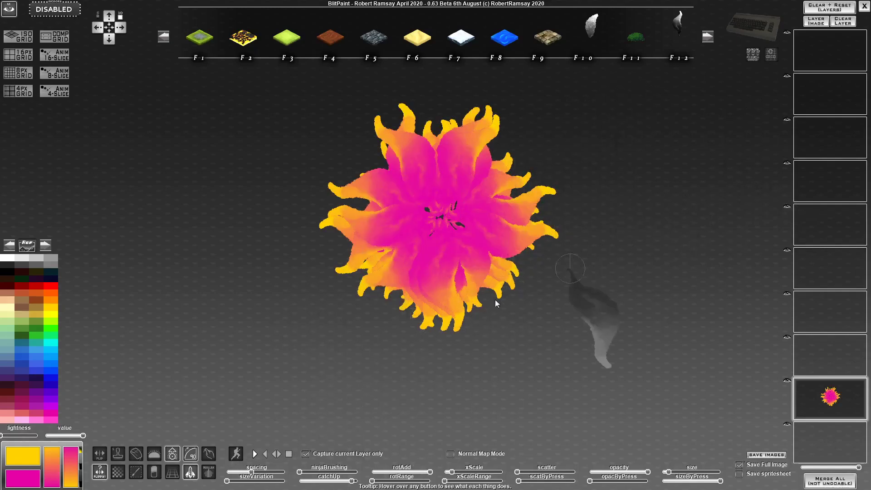
Capture the yellow and magenta flower as a custom brush in slot F4 and clear the layer
left_click(141, 475)
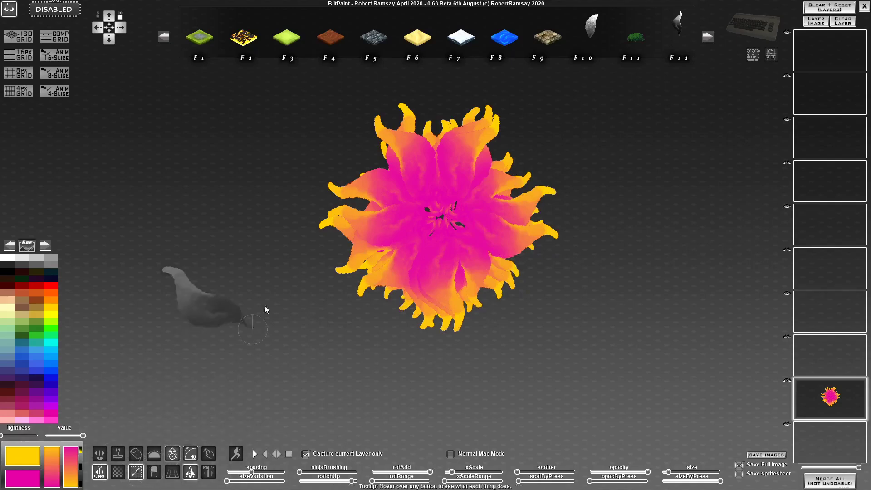
left_click_drag(299, 82, 587, 342)
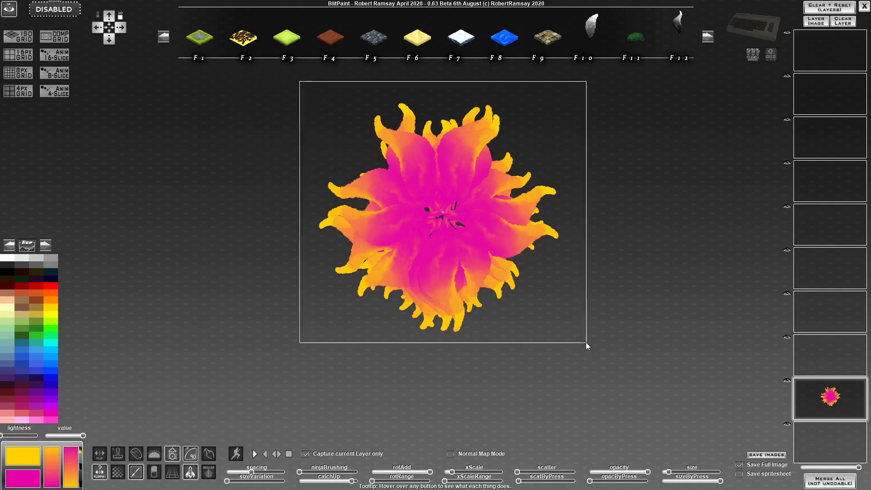
key("Delete")
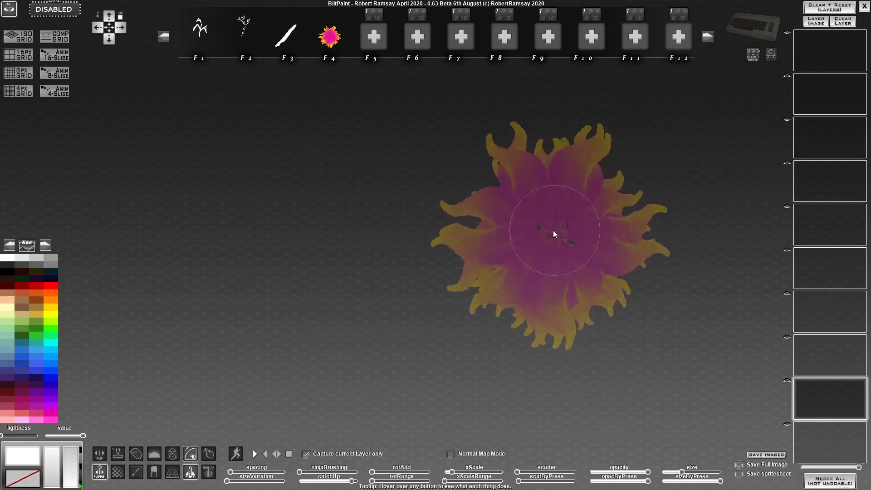
Select the flower brush in slot F4, test it with a dense looping stroke, and clear the layer
key("F4")
mouse_move(597, 181)
left_mouse_down()
mouse_move(410, 165)
mouse_move(511, 213)
mouse_move(421, 286)
mouse_move(400, 364)
mouse_move(558, 338)
mouse_move(626, 311)
left_mouse_up()
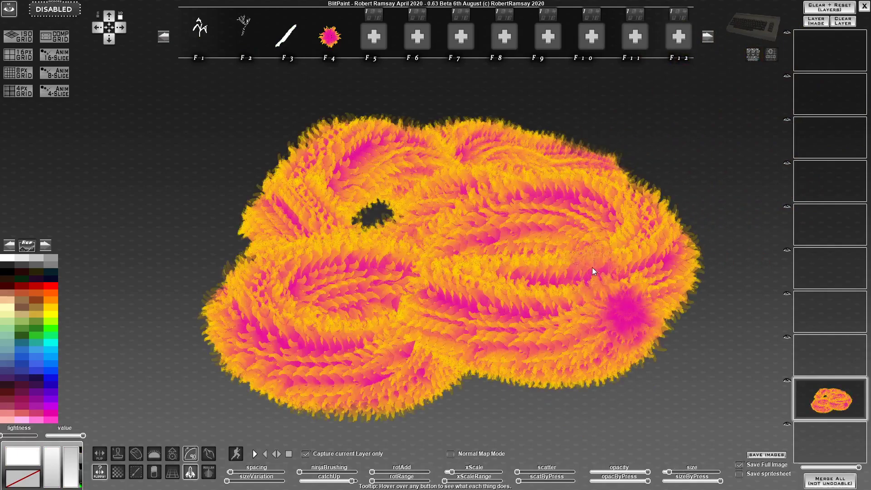
key("Delete")
Raise the flower brush's size variation to about half, test it with a thick curved stroke, and clear the layer
left_click_drag(227, 481, 256, 482)
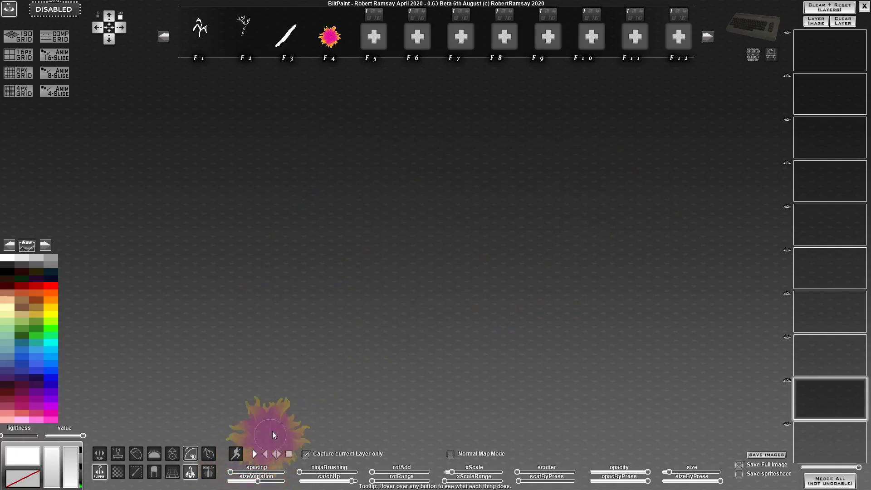
mouse_move(345, 243)
left_mouse_down()
mouse_move(524, 279)
mouse_move(502, 317)
left_mouse_up()
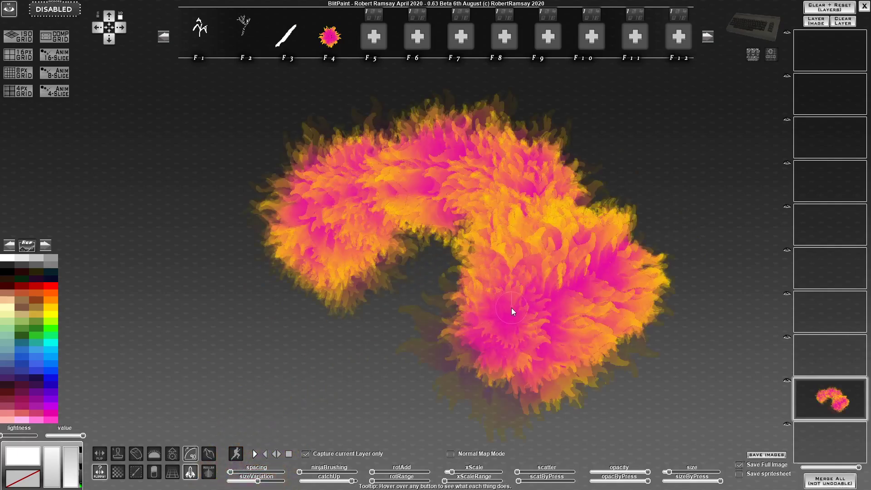
key("Delete")
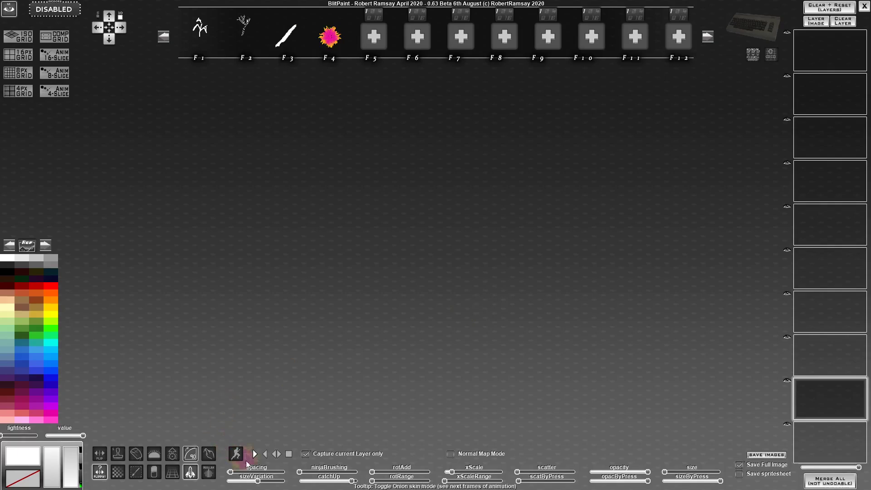
Increase the brush spacing slightly and turn off opacity by pressure, testing the small flower brush and clearing the layer
left_click_drag(230, 472, 245, 472)
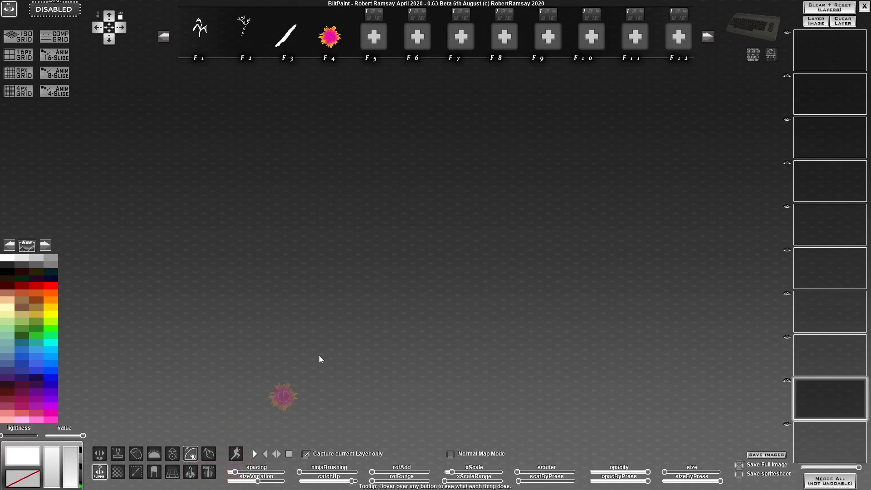
key("Delete")
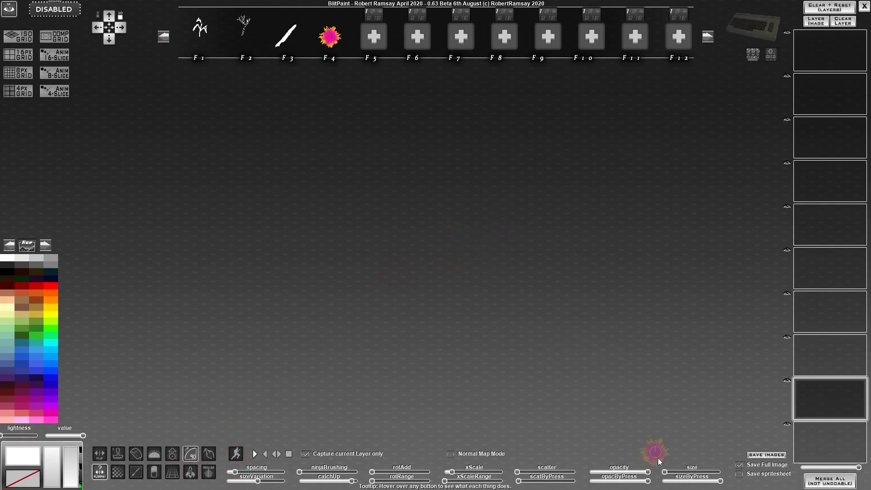
mouse_move(441, 245)
left_mouse_down()
mouse_move(476, 189)
mouse_move(511, 255)
mouse_move(593, 268)
mouse_move(580, 222)
mouse_move(581, 170)
mouse_move(430, 178)
mouse_move(308, 233)
mouse_move(199, 182)
mouse_move(205, 270)
mouse_move(293, 324)
mouse_move(357, 316)
mouse_move(438, 288)
mouse_move(518, 305)
mouse_move(586, 299)
left_mouse_up()
key("Delete")
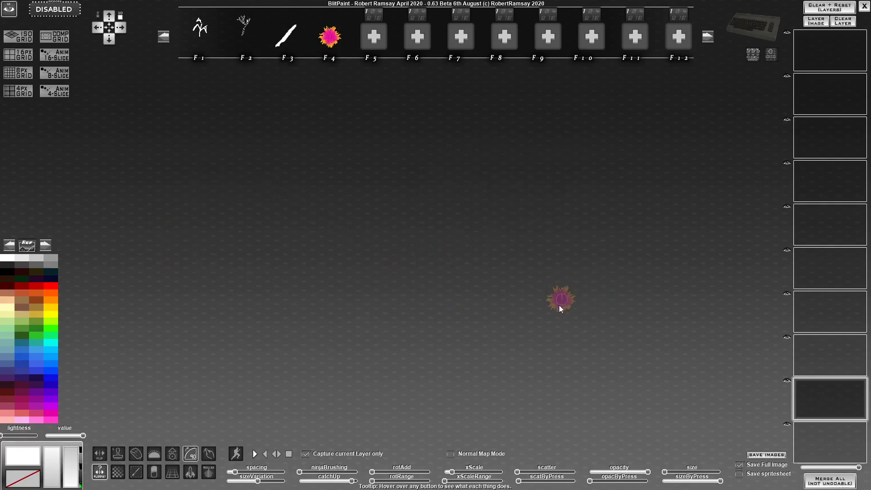
mouse_move(555, 297)
left_mouse_down()
mouse_move(395, 291)
mouse_move(279, 223)
mouse_move(580, 200)
mouse_move(534, 293)
mouse_move(470, 353)
mouse_move(459, 342)
left_mouse_up()
key("Delete")
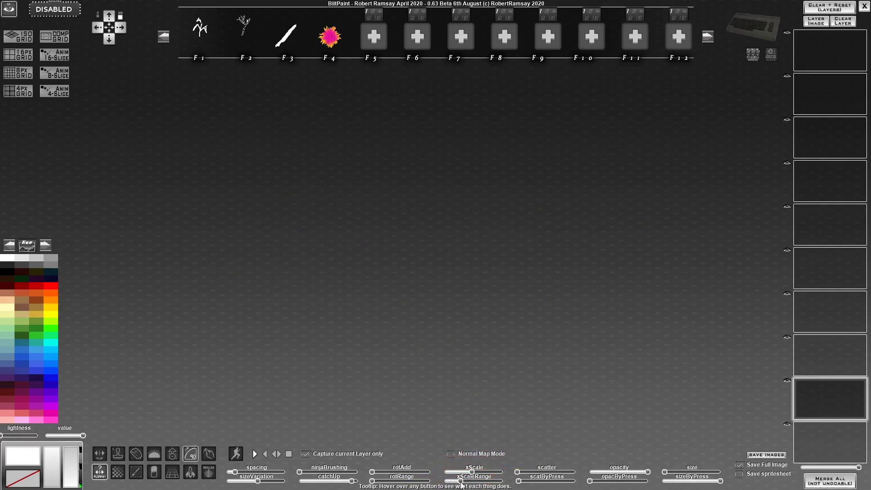
Adjust xScale and xScaleRange for slightly widened flowers and reduce size variation, painting test trails and clearing the layer
mouse_move(544, 358)
left_mouse_down()
mouse_move(353, 347)
mouse_move(305, 276)
mouse_move(567, 302)
mouse_move(522, 326)
left_mouse_up()
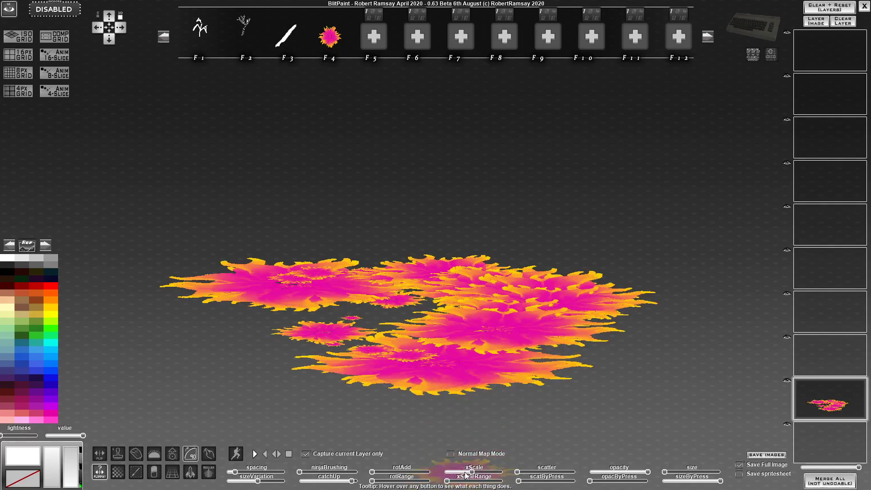
mouse_move(567, 372)
left_mouse_down()
mouse_move(509, 399)
mouse_move(418, 395)
left_mouse_up()
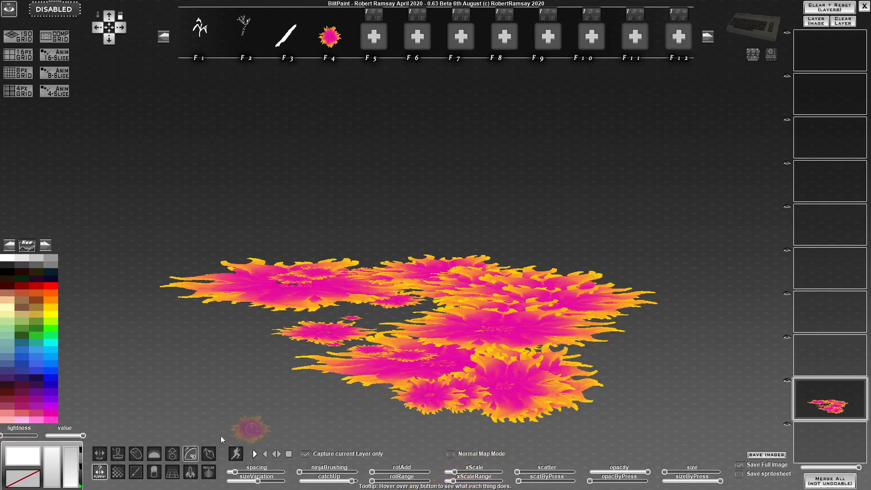
mouse_move(554, 383)
left_mouse_down()
mouse_move(638, 275)
mouse_move(659, 229)
mouse_move(336, 270)
mouse_move(406, 293)
mouse_move(544, 253)
mouse_move(386, 266)
mouse_move(240, 262)
mouse_move(430, 154)
mouse_move(530, 159)
mouse_move(662, 187)
mouse_move(552, 252)
mouse_move(468, 336)
mouse_move(409, 338)
mouse_move(451, 333)
left_mouse_up()
key("Delete")
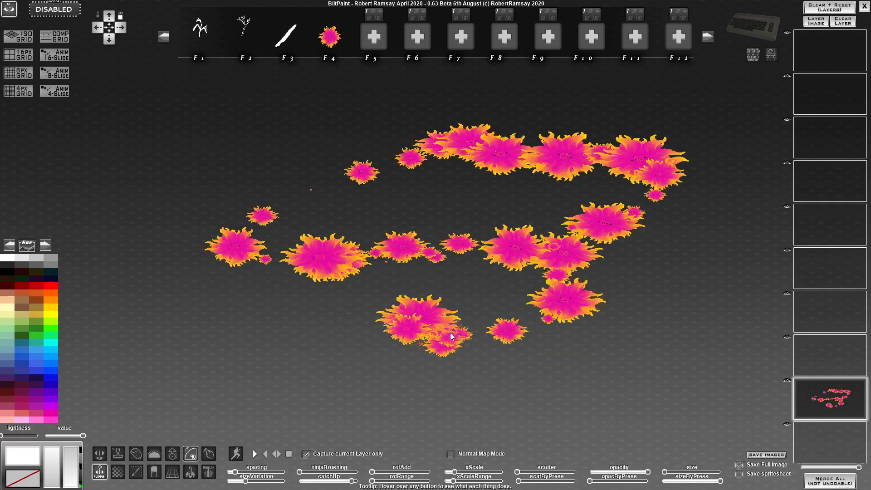
key("Delete")
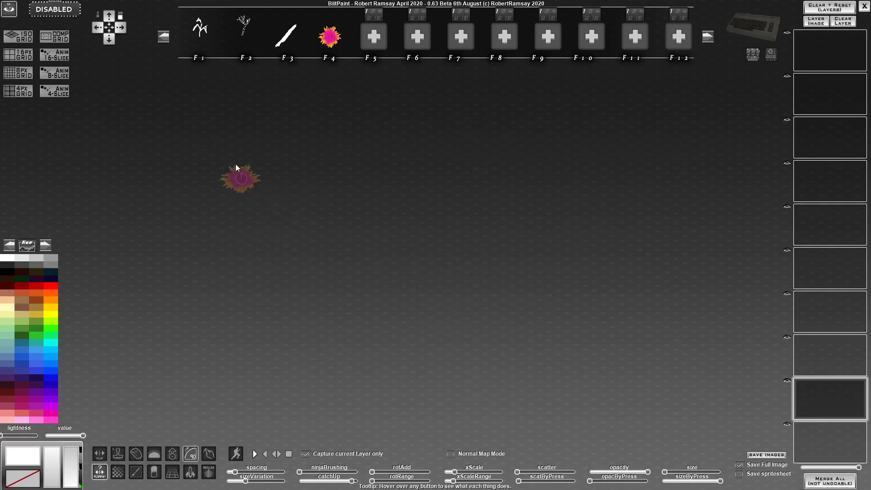
Paint a column of flowers in their original colours and a separate group tinted with dark navy and cyan
left_click_drag(242, 162, 262, 278)
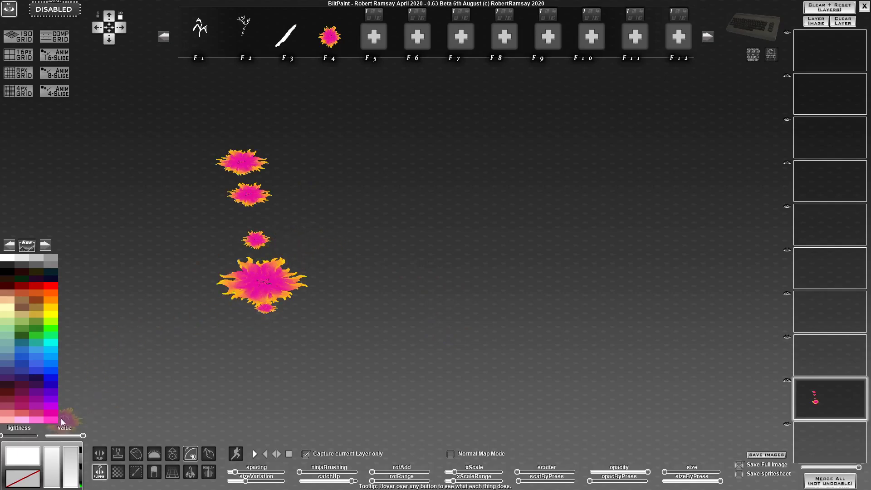
left_click(80, 450)
left_click(35, 377)
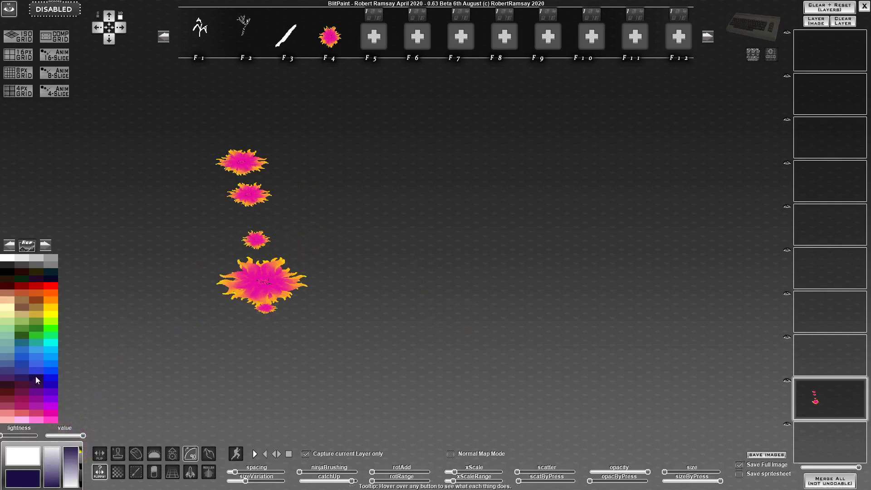
left_click(52, 343)
mouse_move(450, 172)
left_mouse_down()
mouse_move(454, 253)
mouse_move(496, 277)
mouse_move(515, 196)
mouse_move(553, 271)
mouse_move(611, 295)
left_mouse_up()
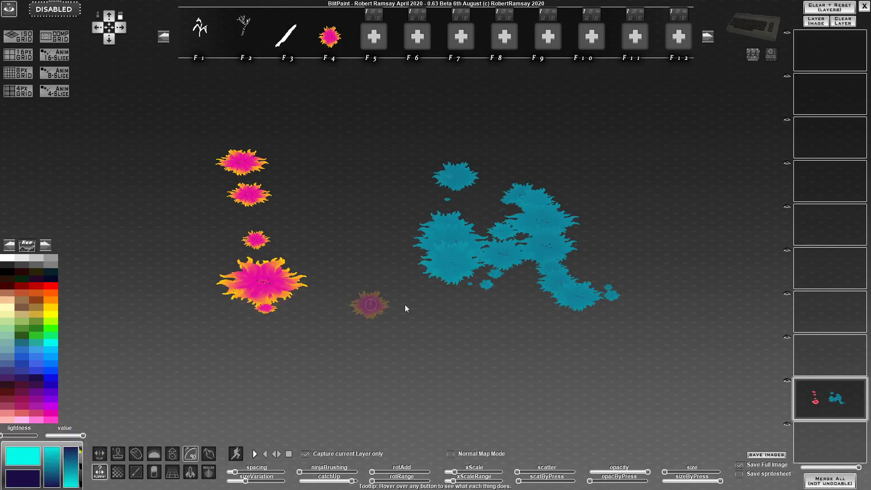
Swap the navy and cyan colours, paint more tinted flowers below the first group, and clear the layer
key("x")
mouse_move(458, 310)
left_mouse_down()
mouse_move(453, 349)
mouse_move(384, 298)
mouse_move(454, 315)
mouse_move(493, 340)
left_mouse_up()
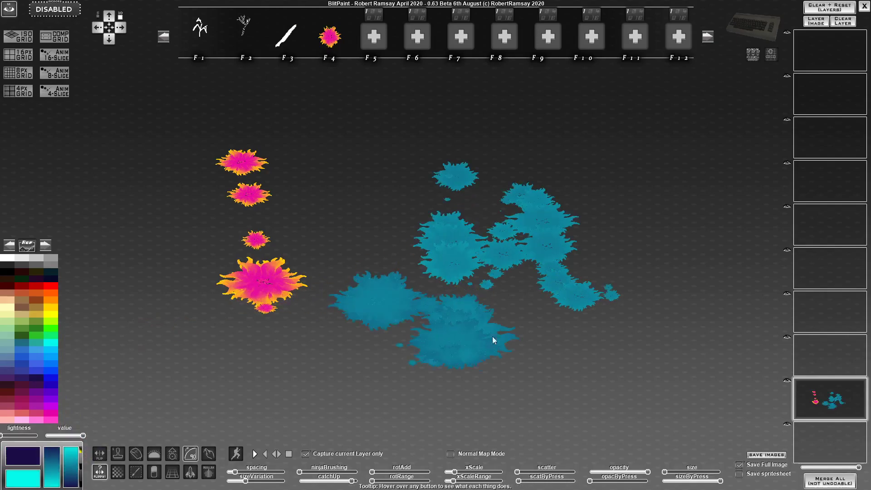
key("Delete")
Switch the brush colouring mode, set the colours to pale yellow and cyan, and paint a wide cluster of varied-hue flowers
left_click(81, 467)
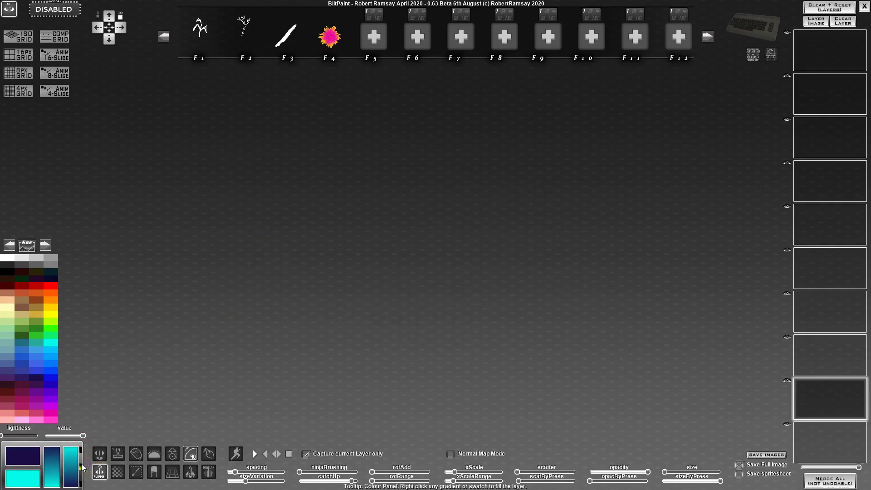
left_click(13, 307)
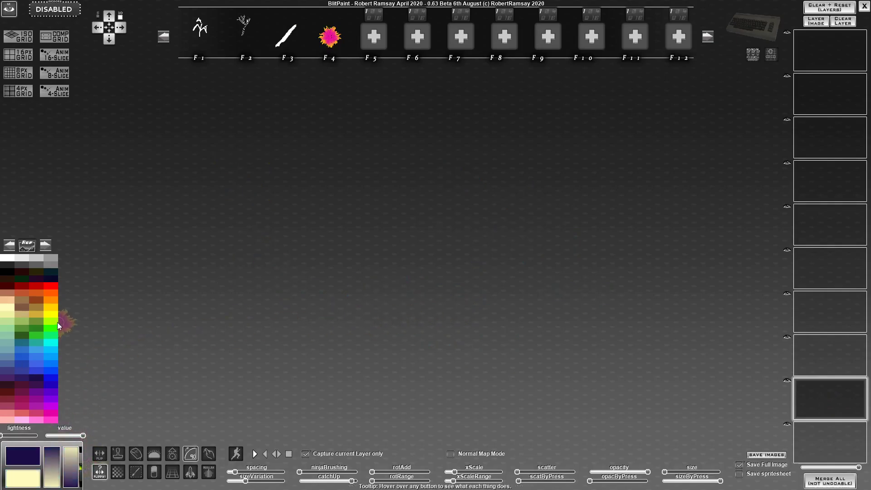
left_click(52, 344)
left_click(12, 308)
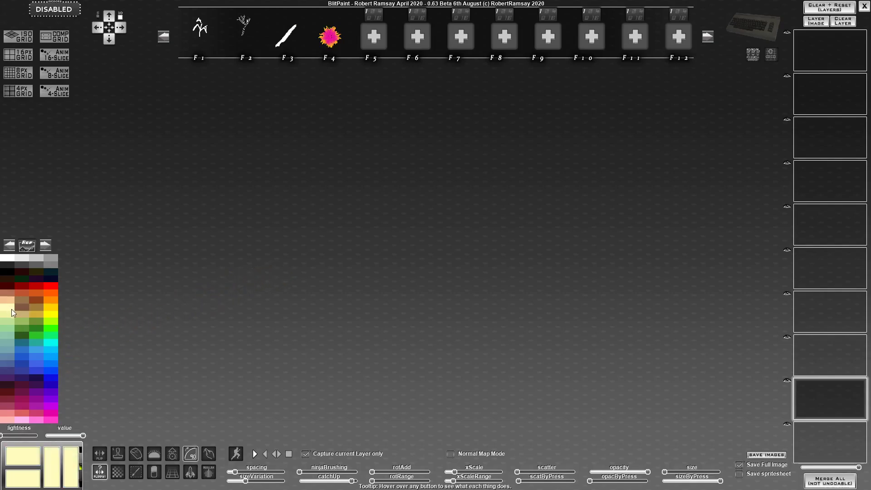
right_click(52, 345)
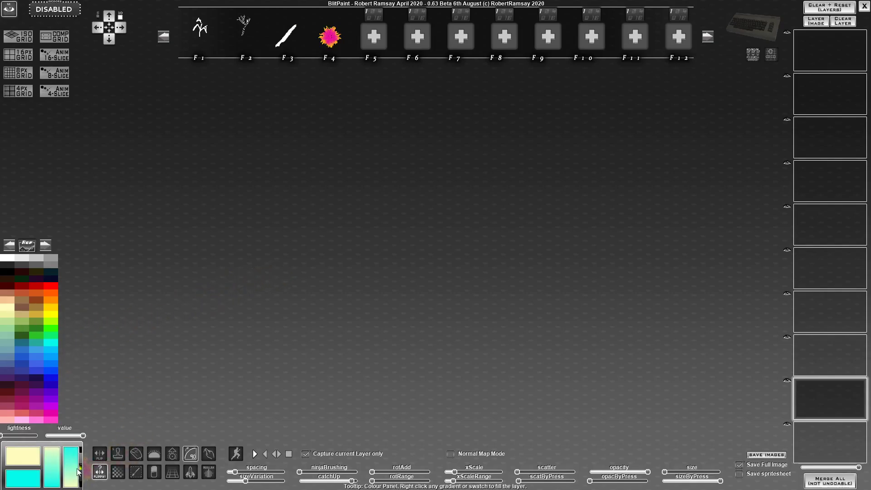
mouse_move(258, 206)
left_mouse_down()
mouse_move(349, 186)
mouse_move(416, 250)
mouse_move(510, 208)
mouse_move(589, 267)
mouse_move(538, 303)
mouse_move(436, 263)
mouse_move(304, 291)
mouse_move(372, 221)
mouse_move(360, 244)
mouse_move(415, 310)
mouse_move(433, 290)
mouse_move(361, 316)
mouse_move(205, 340)
mouse_move(233, 206)
mouse_move(553, 243)
mouse_move(470, 343)
mouse_move(348, 290)
mouse_move(427, 336)
mouse_move(348, 318)
mouse_move(317, 343)
mouse_move(352, 307)
mouse_move(184, 346)
mouse_move(435, 347)
mouse_move(555, 326)
mouse_move(408, 350)
mouse_move(100, 333)
left_mouse_up()
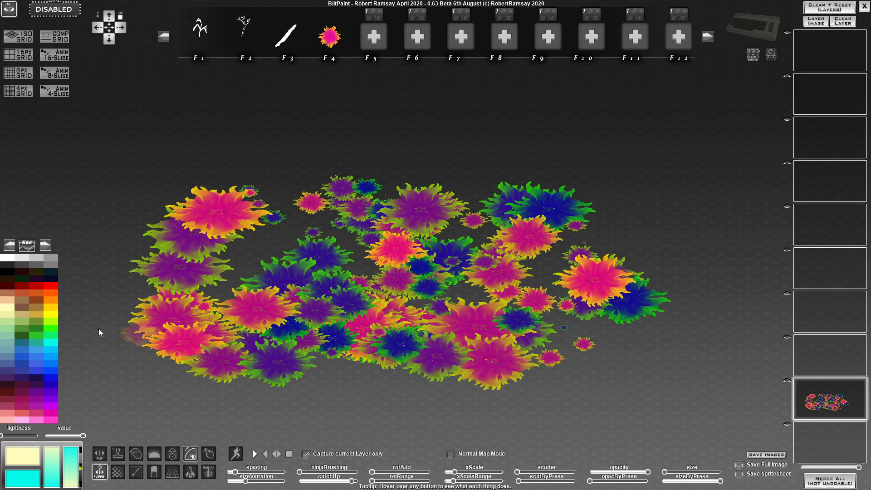
Set the secondary colour to orange, paint a wide spread of red and pink flowers over the cluster, and clear the layer
left_click(47, 301)
mouse_move(238, 305)
left_mouse_down()
mouse_move(283, 307)
mouse_move(453, 372)
mouse_move(675, 328)
mouse_move(582, 187)
mouse_move(290, 200)
mouse_move(431, 204)
mouse_move(560, 230)
left_mouse_up()
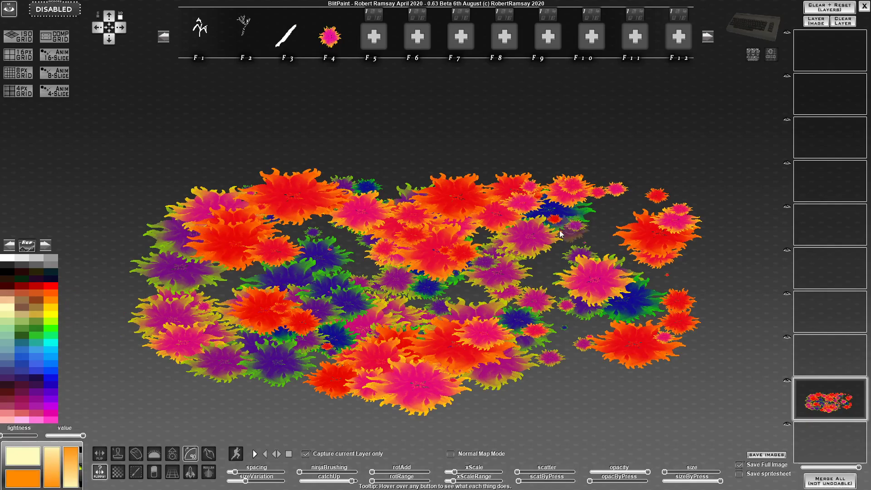
key("Delete")
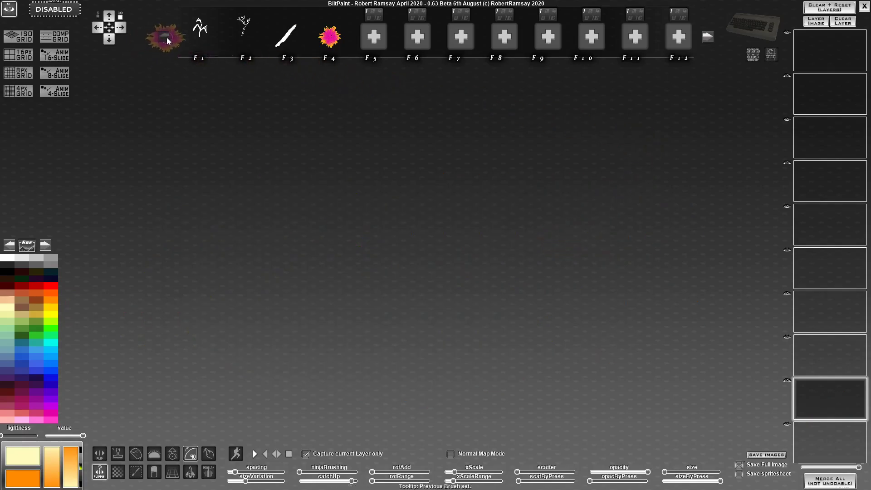
Return to the earlier brush set, choose the grey curled-leaf brush in slot F12, and paint a ring of green and magenta leaves
left_click(163, 37)
left_click(160, 37)
left_click(681, 33)
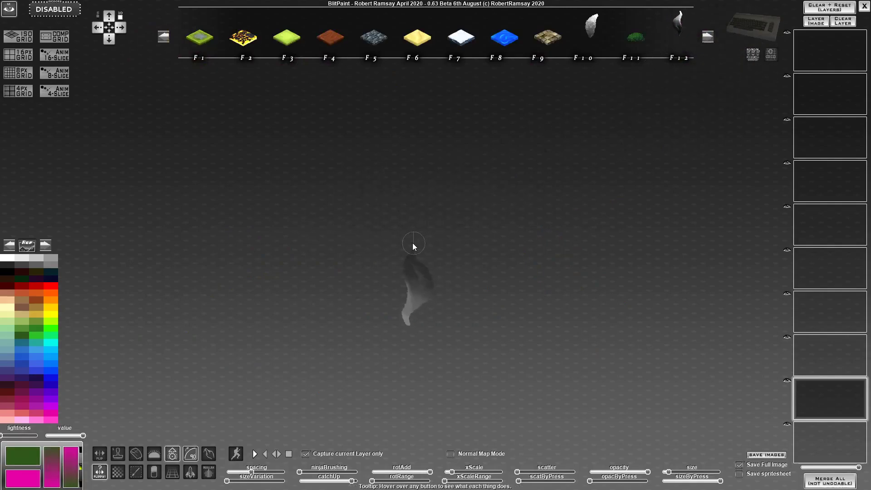
mouse_move(362, 245)
left_mouse_down()
mouse_move(355, 273)
mouse_move(381, 263)
mouse_move(402, 282)
mouse_move(400, 274)
mouse_move(296, 257)
mouse_move(387, 224)
mouse_move(440, 275)
mouse_move(351, 285)
mouse_move(343, 240)
mouse_move(351, 288)
mouse_move(340, 275)
mouse_move(403, 268)
mouse_move(366, 263)
mouse_move(340, 245)
left_mouse_up()
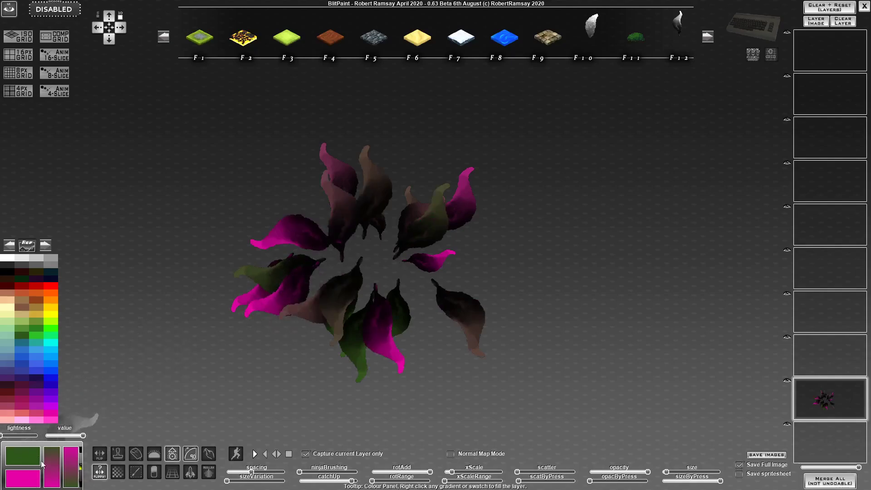
Reduce the leaf brush's spacing to near minimum, paint a test stroke, and clear the layer
left_click_drag(251, 472, 233, 472)
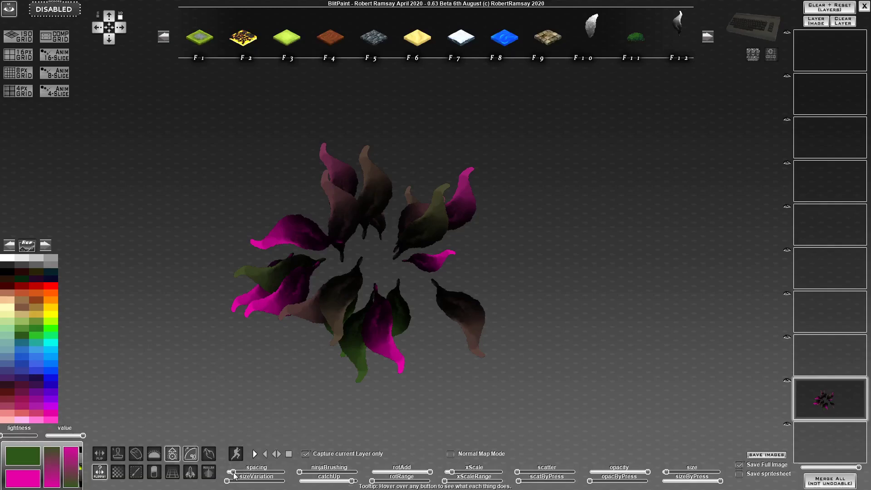
mouse_move(586, 259)
left_mouse_down()
mouse_move(595, 261)
mouse_move(572, 255)
mouse_move(588, 258)
mouse_move(595, 231)
mouse_move(276, 292)
mouse_move(476, 252)
left_mouse_up()
key("Delete")
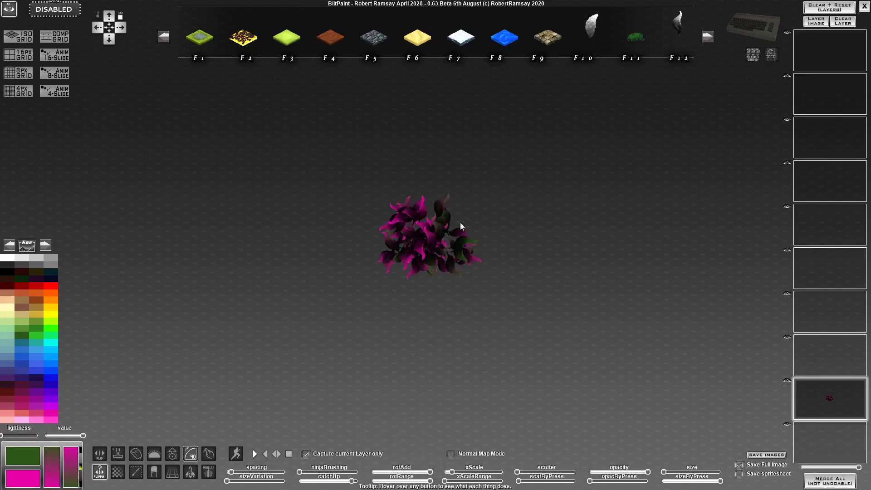
Paint a cluster of small green-and-magenta leaves, add a patch with bright blue as the secondary colour, and clear the layer
left_click_drag(292, 254, 344, 283)
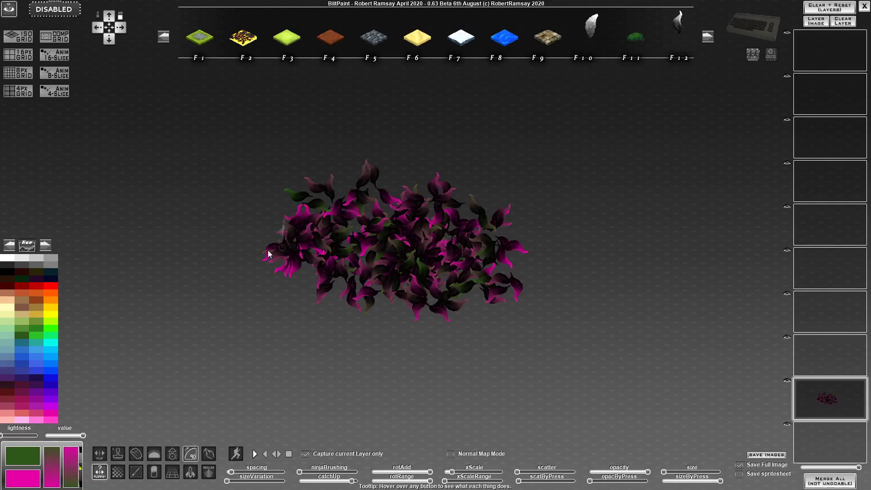
left_click(9, 343)
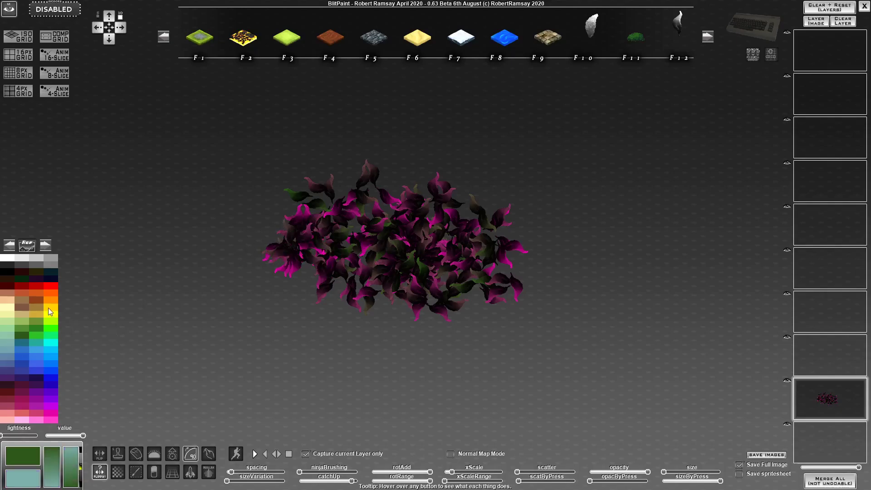
left_click(52, 358)
left_click_drag(284, 268, 262, 279)
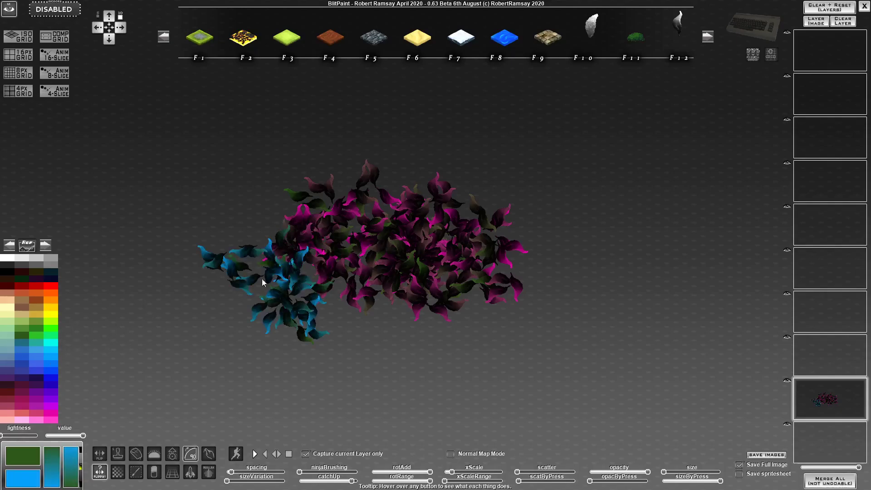
key("Delete")
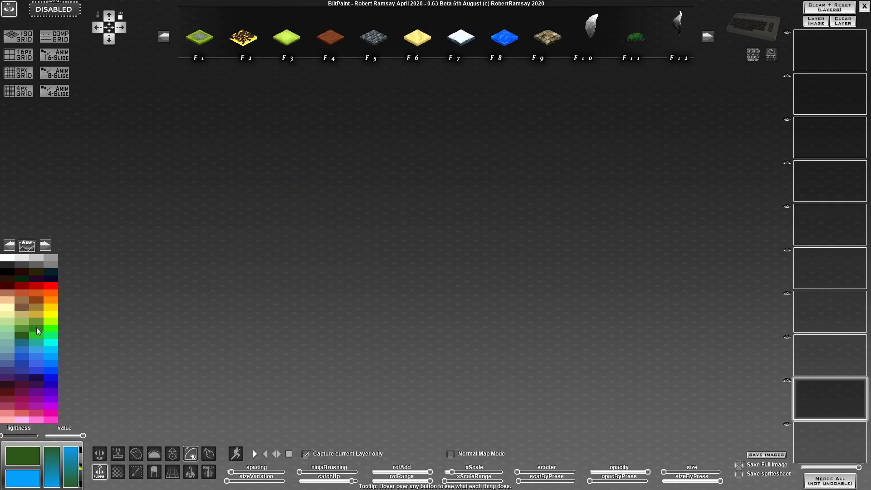
Set the primary colour to mid green and the secondary to bright green, and paint a dense cluster of leaves
right_click(39, 328)
left_click(49, 330)
mouse_move(660, 154)
left_mouse_down()
mouse_move(589, 184)
mouse_move(567, 155)
left_mouse_up()
mouse_move(570, 201)
left_mouse_down()
mouse_move(538, 209)
mouse_move(567, 162)
mouse_move(504, 162)
mouse_move(491, 178)
mouse_move(520, 168)
mouse_move(476, 196)
mouse_move(517, 188)
mouse_move(461, 199)
mouse_move(462, 226)
mouse_move(449, 233)
mouse_move(527, 244)
mouse_move(588, 209)
mouse_move(584, 252)
mouse_move(542, 242)
mouse_move(610, 205)
mouse_move(535, 237)
mouse_move(467, 234)
mouse_move(467, 260)
mouse_move(544, 260)
mouse_move(516, 227)
mouse_move(499, 231)
left_mouse_up()
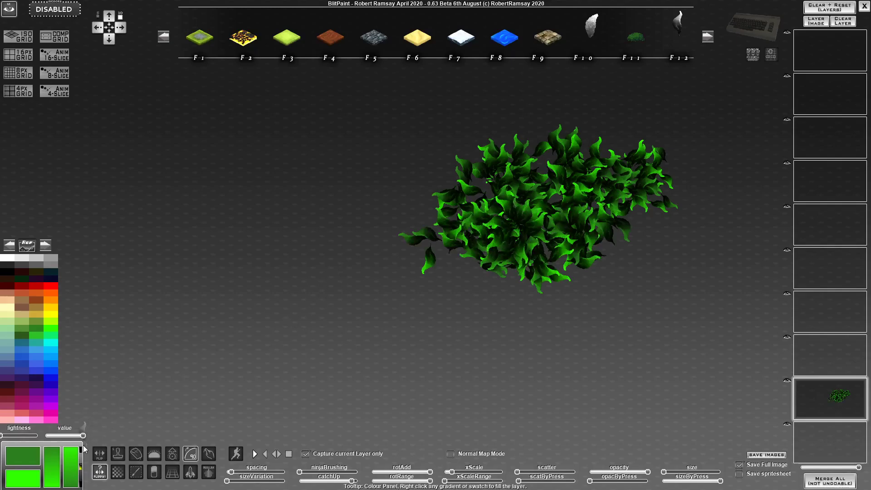
Darken the primary green, paint brighter leaves across the cluster's lower edge, and clear the layer
mouse_move(431, 268)
left_mouse_down()
mouse_move(411, 316)
mouse_move(508, 254)
mouse_move(526, 257)
left_mouse_up()
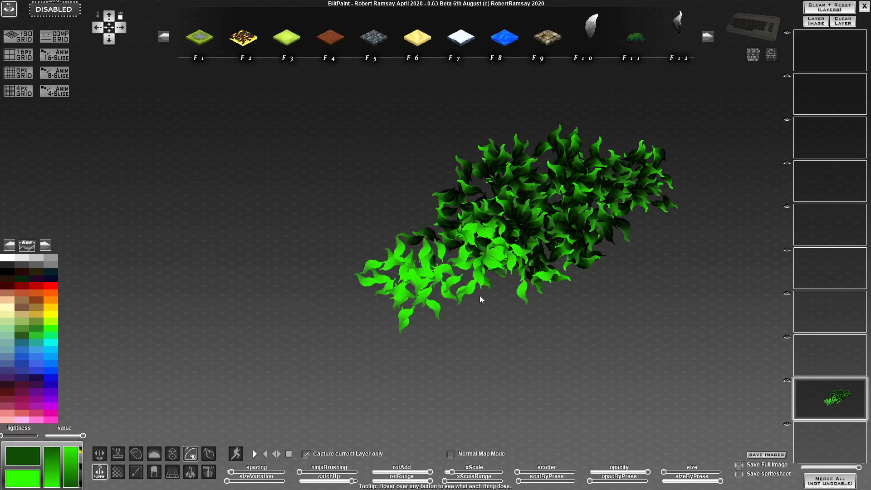
mouse_move(480, 297)
left_mouse_down()
mouse_move(514, 284)
mouse_move(513, 295)
mouse_move(540, 302)
mouse_move(590, 292)
mouse_move(574, 312)
mouse_move(595, 206)
mouse_move(520, 246)
mouse_move(494, 211)
mouse_move(567, 217)
left_mouse_up()
key("Delete")
Paint a small tuft with the two greens swapped, and pick a muted green and a very dark green from the next palette set
mouse_move(631, 182)
left_mouse_down()
mouse_move(591, 210)
mouse_move(562, 173)
mouse_move(556, 209)
left_mouse_up()
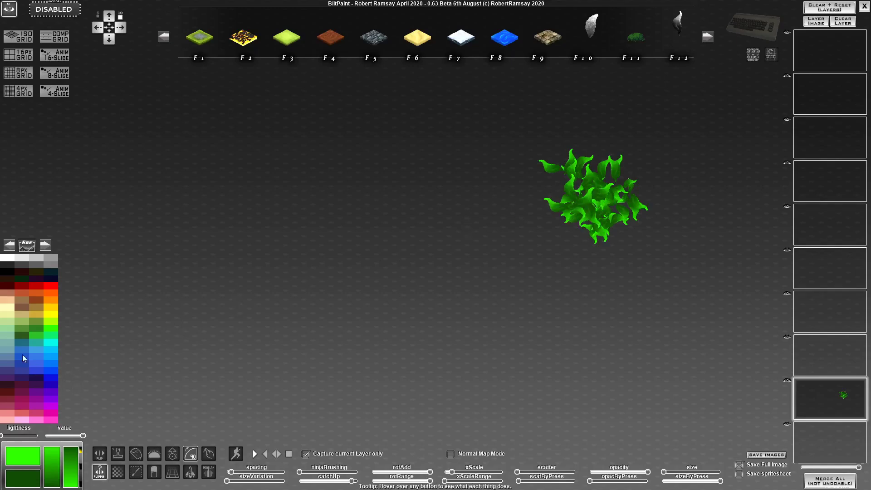
left_click(46, 249)
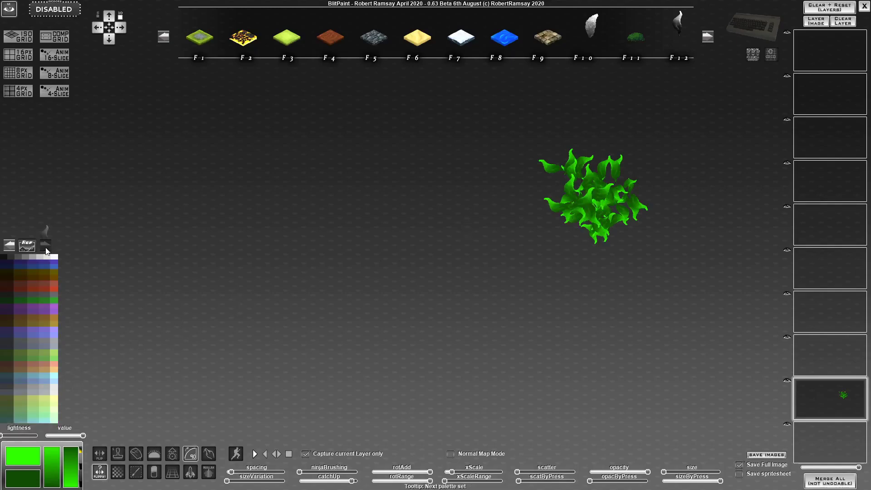
left_click(49, 301)
left_click(17, 301)
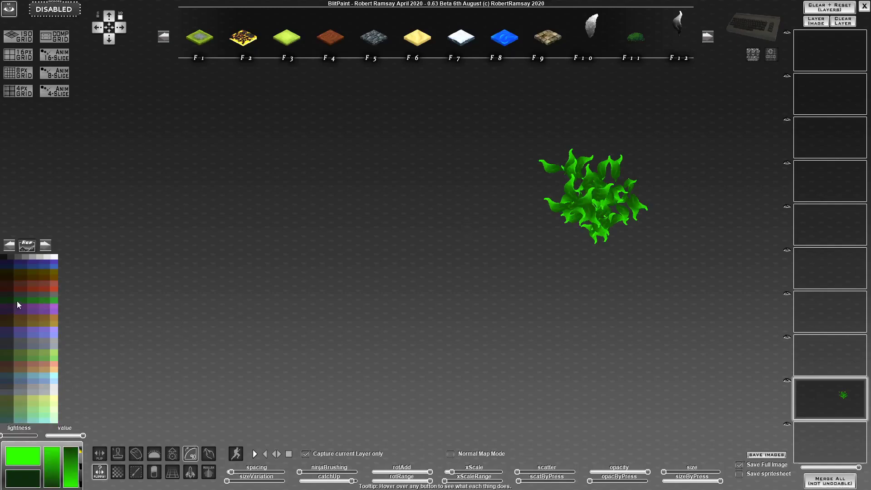
left_click(49, 301)
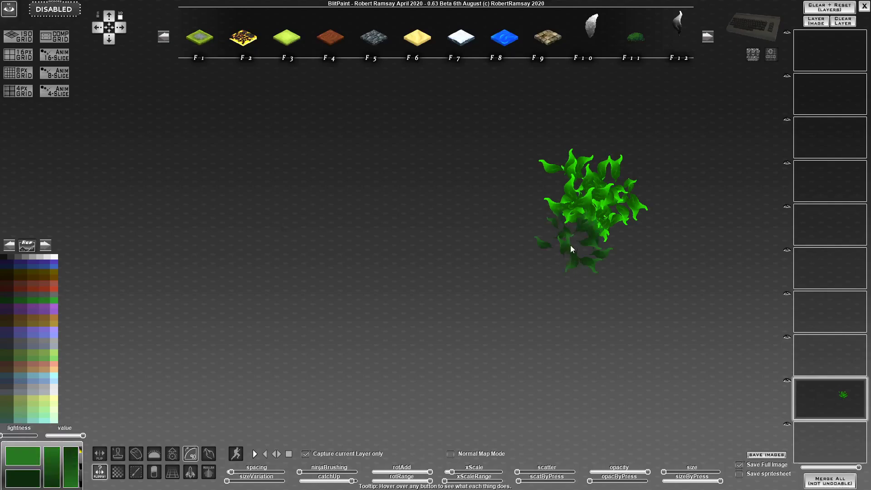
Clear the test leaves and paint a dense dark green bush in the middle of the canvas, adding larger leaves over it
key("Delete")
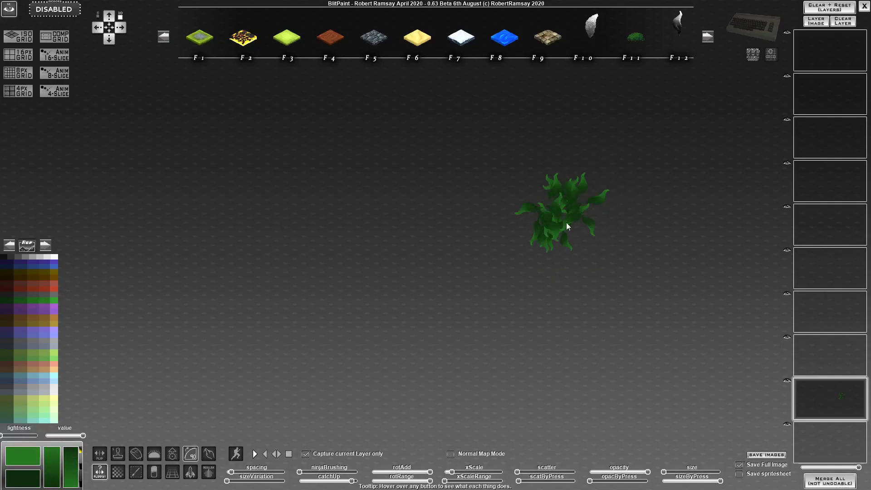
key("ctrl+z")
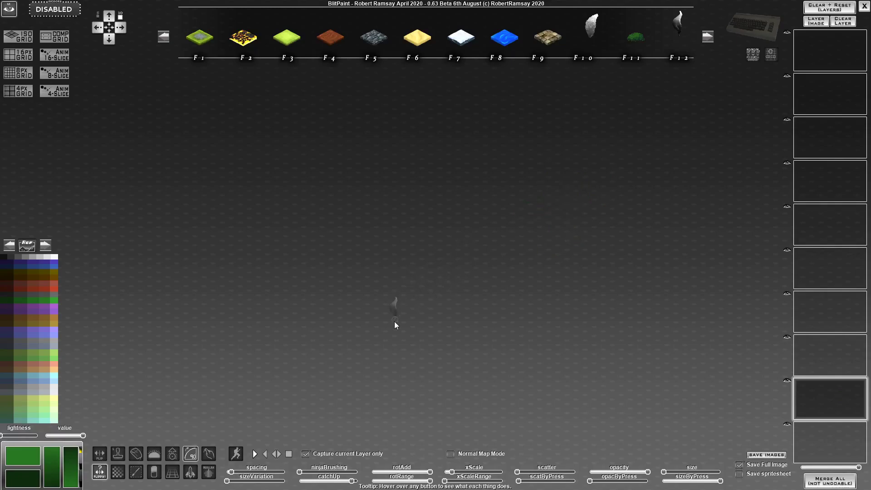
mouse_move(394, 321)
left_mouse_down()
mouse_move(349, 344)
mouse_move(370, 298)
mouse_move(351, 296)
mouse_move(401, 293)
mouse_move(306, 298)
mouse_move(291, 280)
left_mouse_up()
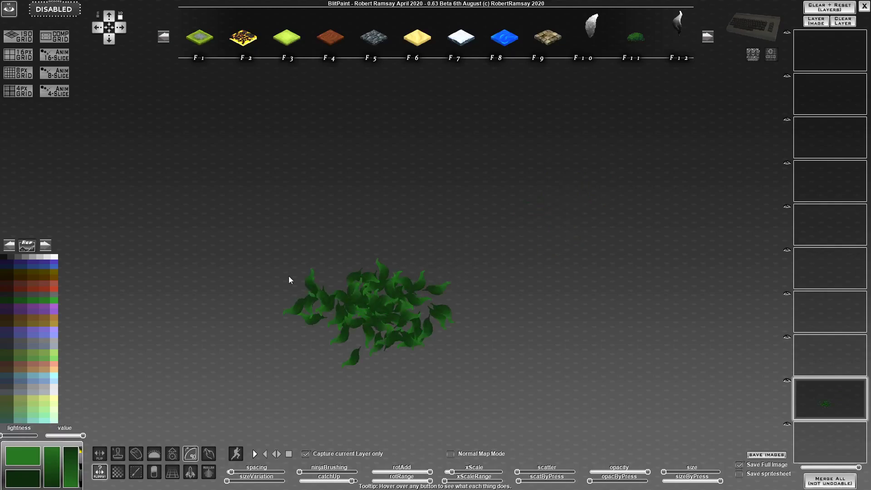
mouse_move(370, 240)
left_mouse_down()
mouse_move(399, 235)
mouse_move(419, 215)
left_mouse_up()
mouse_move(431, 246)
left_mouse_down()
mouse_move(498, 320)
mouse_move(373, 334)
mouse_move(341, 347)
mouse_move(321, 343)
mouse_move(310, 304)
left_mouse_up()
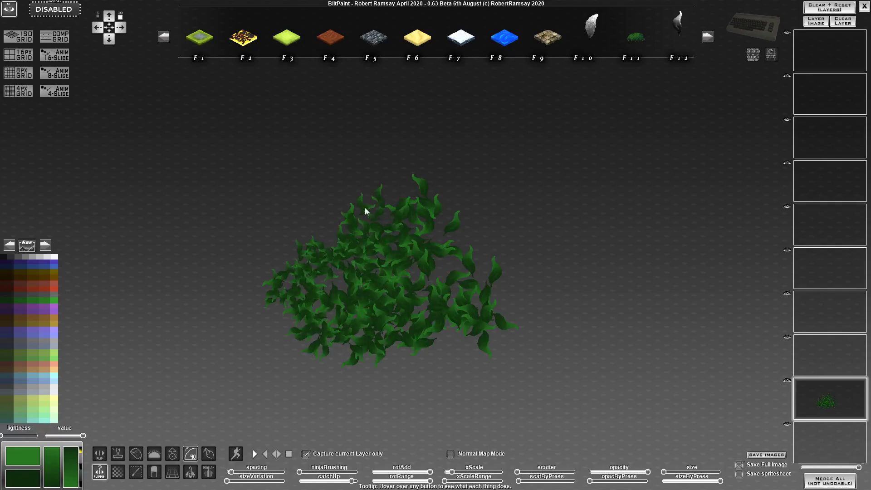
mouse_move(444, 203)
left_mouse_down()
mouse_move(445, 222)
mouse_move(483, 251)
mouse_move(502, 283)
mouse_move(462, 299)
mouse_move(442, 255)
mouse_move(453, 315)
left_mouse_up()
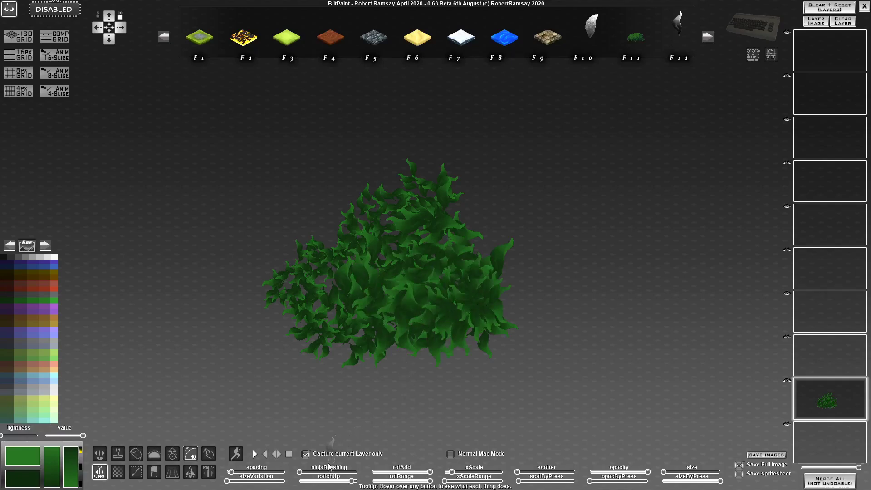
Raise ninjaBrushing to above halfway, paint test strokes of leaves in strongly varying sizes, and clear the layer after each
mouse_move(409, 347)
left_mouse_down()
mouse_move(356, 311)
mouse_move(239, 318)
mouse_move(464, 284)
mouse_move(588, 244)
mouse_move(424, 279)
left_mouse_up()
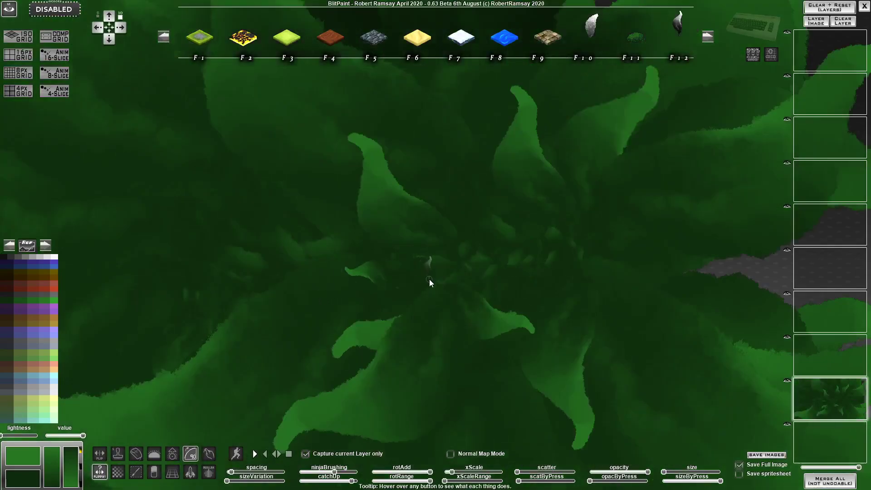
key("Delete")
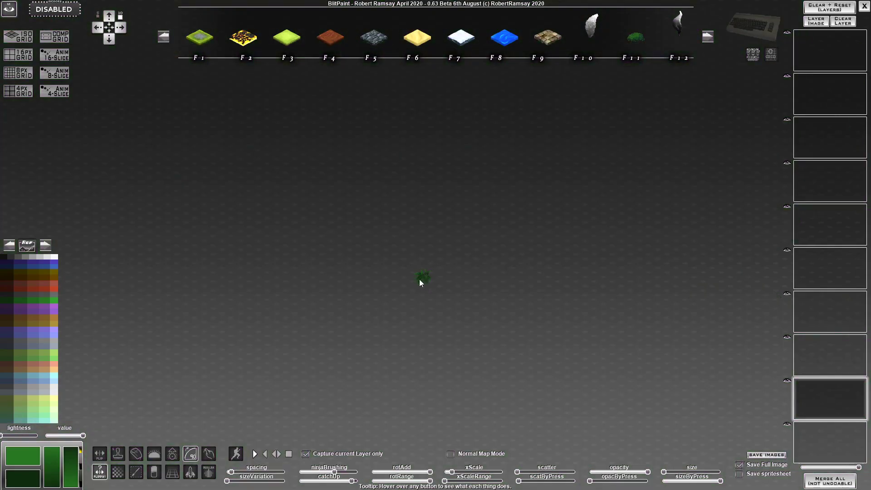
mouse_move(417, 282)
left_mouse_down()
mouse_move(399, 278)
mouse_move(440, 282)
left_mouse_up()
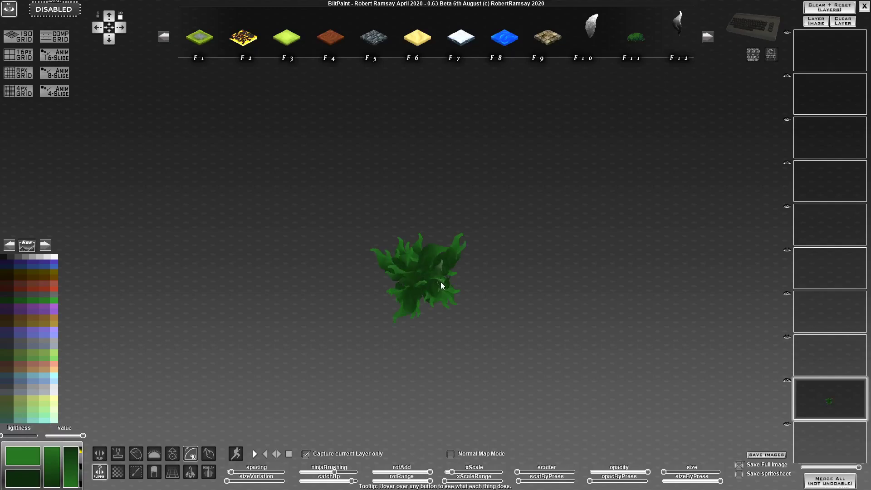
key("Delete")
Enable the brush option beside stamp mode, raise scatter to nearly halfway, and paint widely scattered dark green leaves
left_click(137, 453)
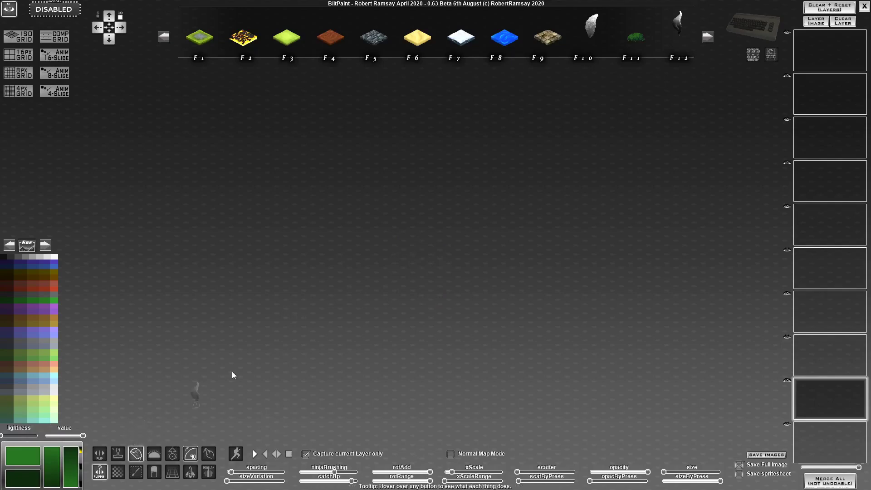
mouse_move(387, 265)
left_mouse_down()
mouse_move(600, 259)
mouse_move(669, 209)
mouse_move(301, 250)
mouse_move(257, 226)
mouse_move(347, 225)
mouse_move(409, 252)
mouse_move(538, 274)
left_mouse_up()
key("ctrl+z")
mouse_move(467, 338)
left_mouse_down()
mouse_move(437, 270)
mouse_move(428, 302)
left_mouse_up()
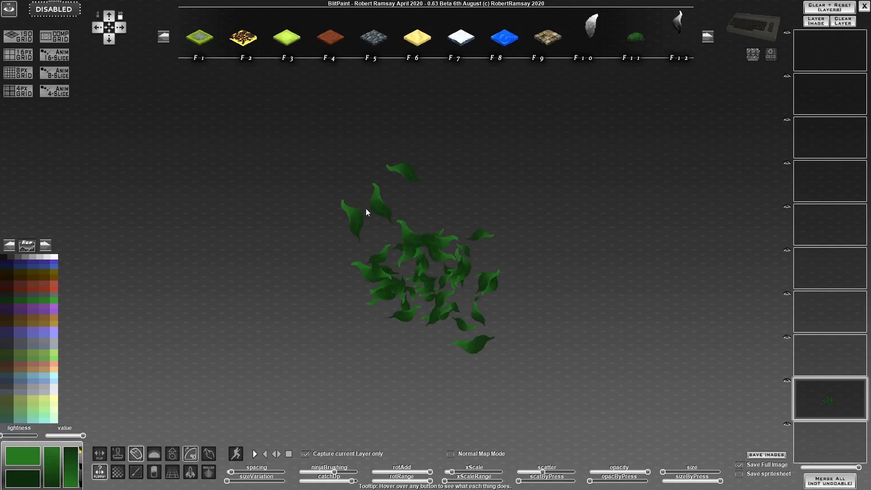
mouse_move(367, 211)
left_mouse_down()
mouse_move(395, 284)
mouse_move(447, 223)
mouse_move(513, 250)
left_mouse_up()
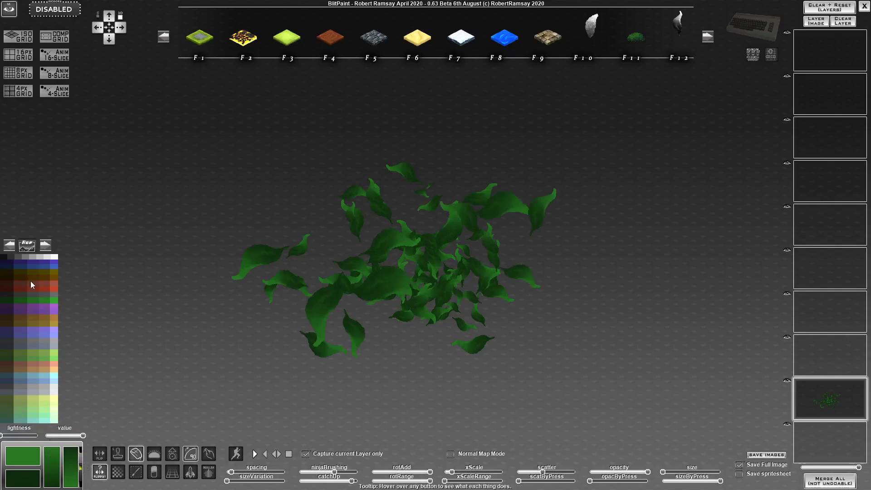
Pick medium green and lime green from the next palette set, paint leaves over the scattered ones, and clear the layer
left_click(43, 247)
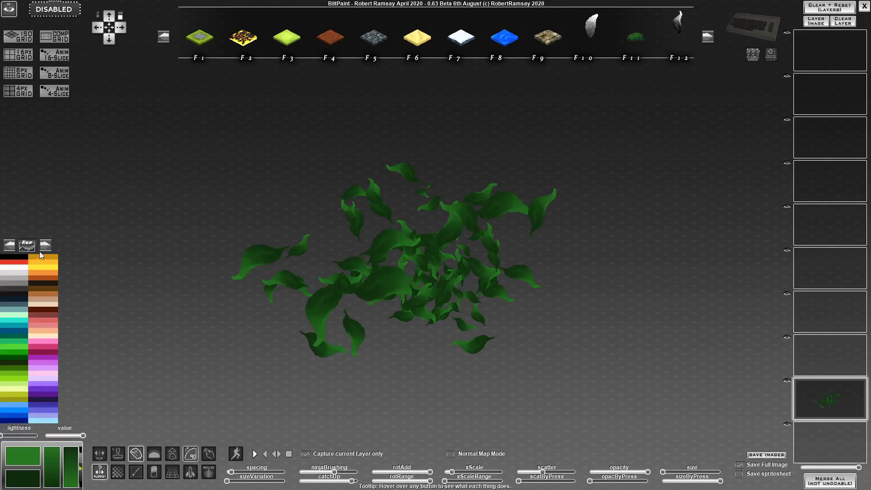
left_click(21, 350)
left_click(24, 376)
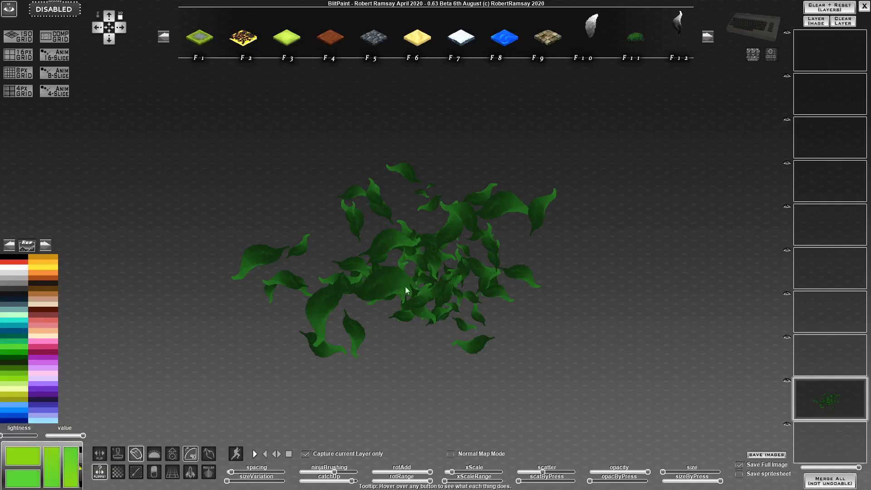
mouse_move(404, 292)
left_mouse_down()
mouse_move(449, 295)
mouse_move(360, 291)
mouse_move(301, 261)
mouse_move(488, 277)
mouse_move(316, 274)
mouse_move(523, 294)
mouse_move(510, 276)
left_mouse_up()
key("Delete")
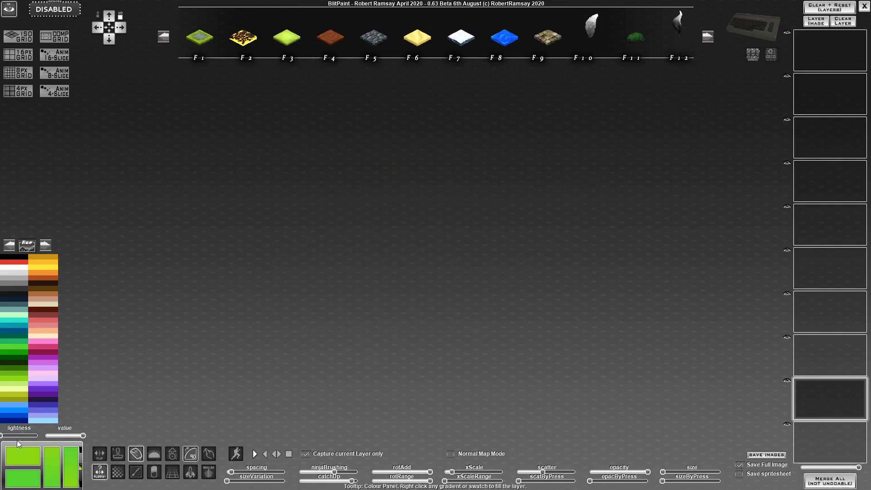
Go back two palette sets to the full-spectrum palette and set the primary colour to white
left_click(9, 248)
left_click(9, 247)
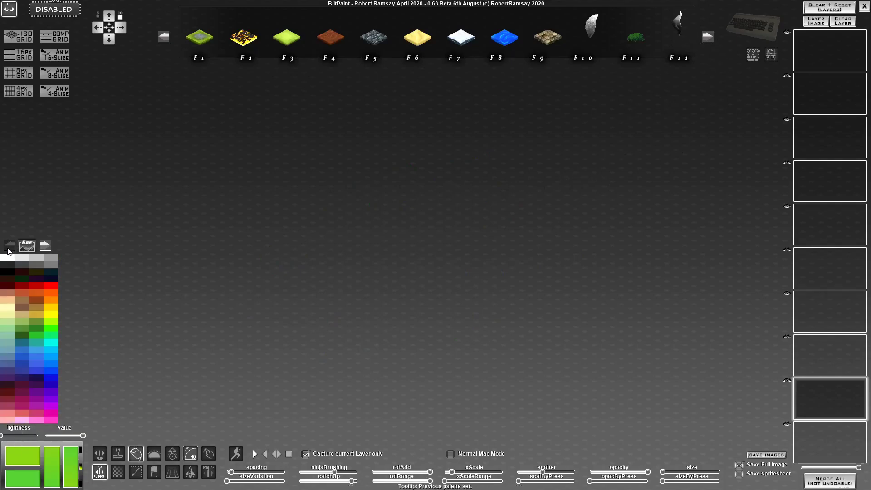
left_click(7, 258)
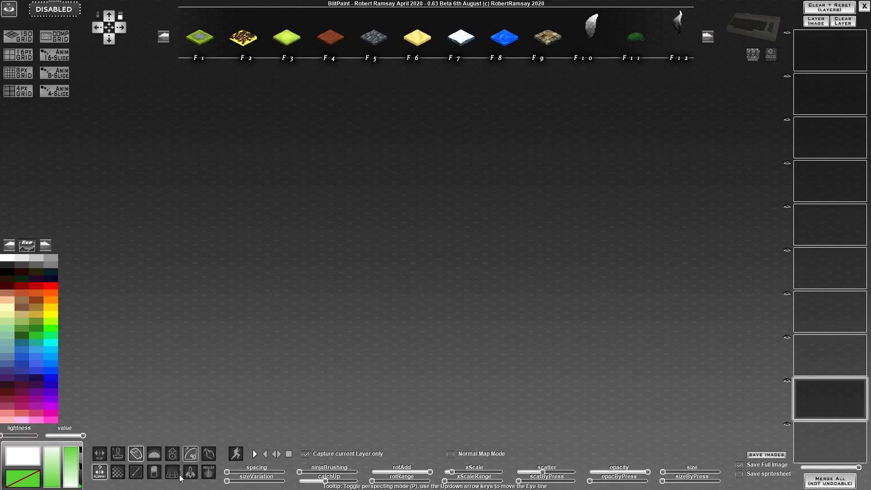
Turn on stamp mode, enlarge the brush, and stamp one large greyscale leaf, replacing the first stamp with a mirrored one without random flipping
left_click(117, 455)
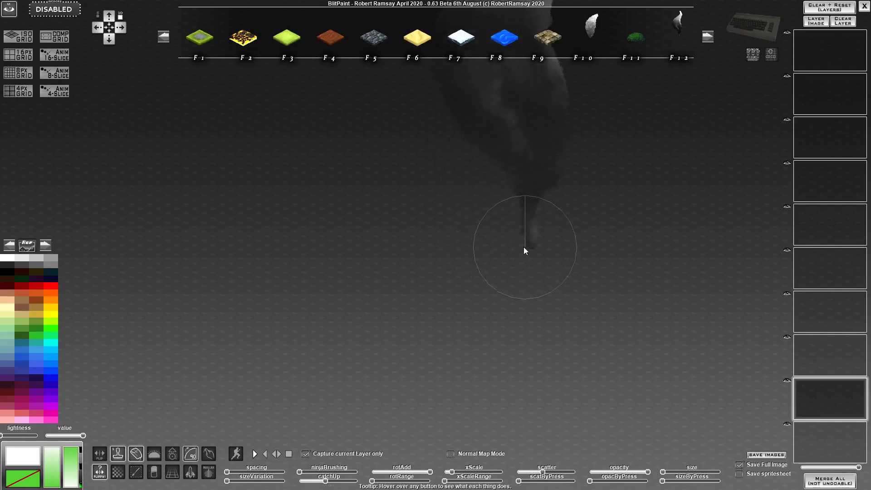
left_click(415, 402)
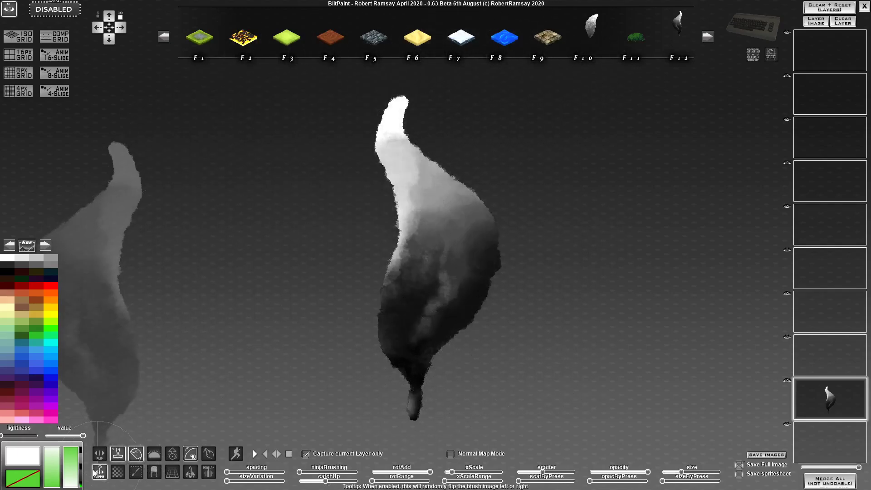
key("ctrl+z")
left_click(477, 362)
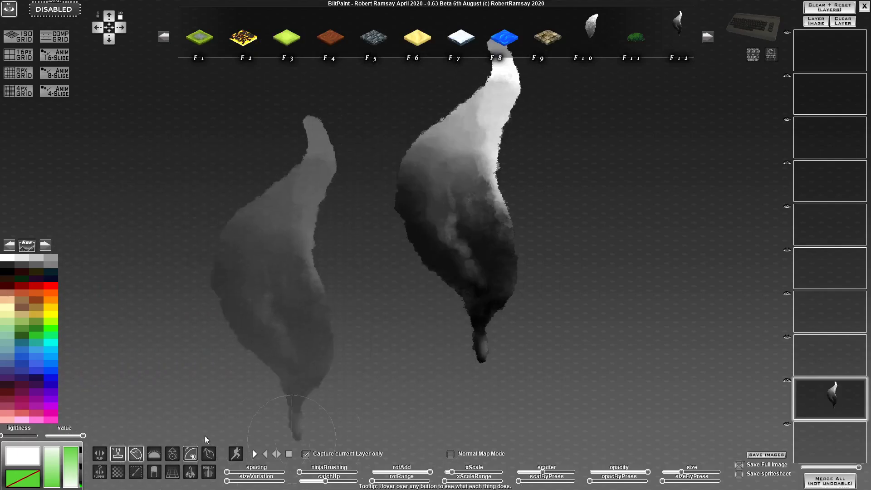
Clear the trial leaf stamps, set the secondary colour to dark grey, and stamp one large white-to-grey leaf mid-canvas
key("ctrl+z")
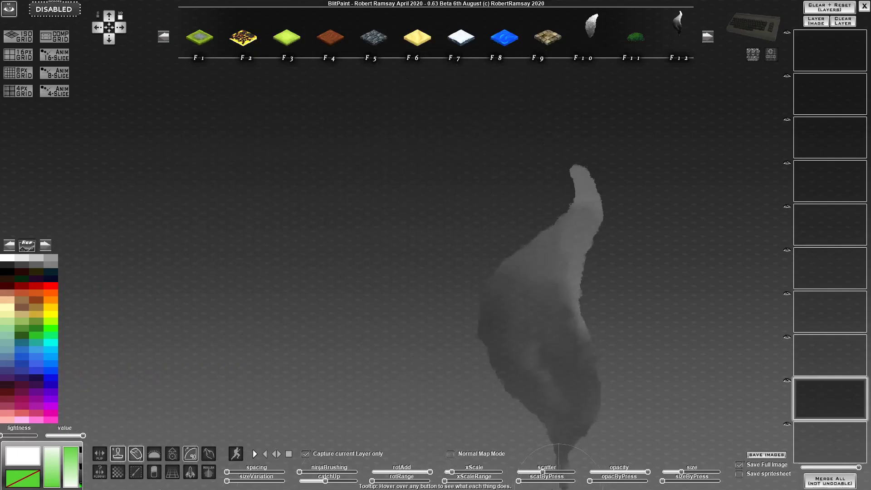
left_click(445, 393)
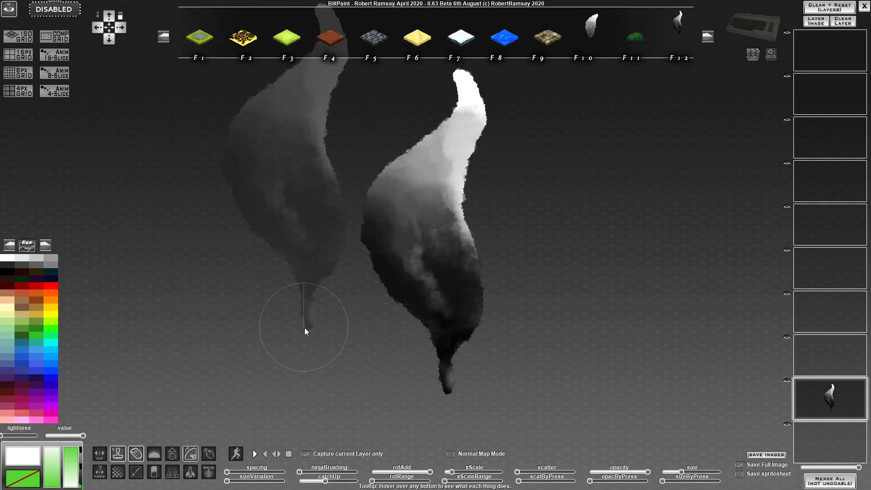
key("Delete")
left_click(80, 449)
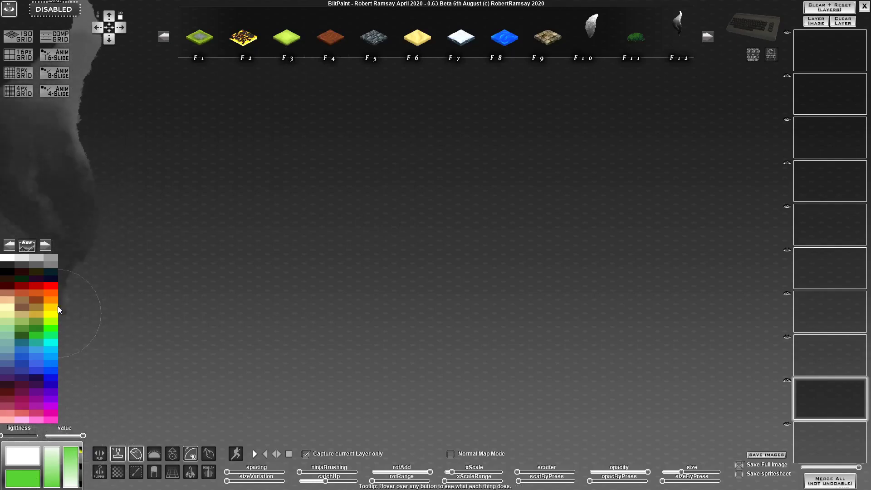
left_click(20, 265)
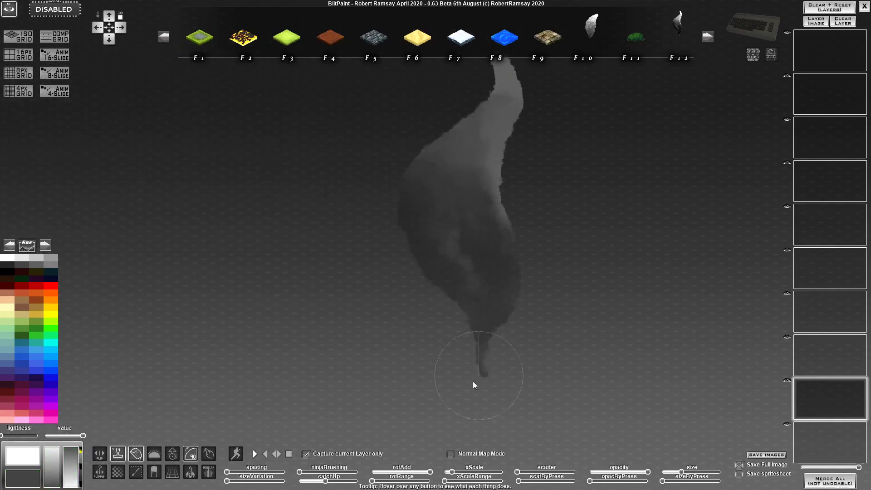
left_click(435, 393)
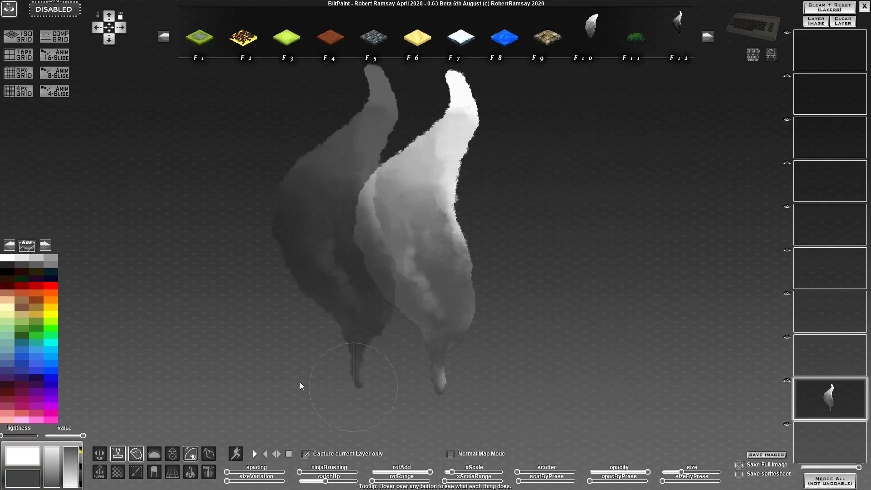
Capture the stamped grey leaf as a new brush in slot F5, after the flower brush
left_click(137, 473)
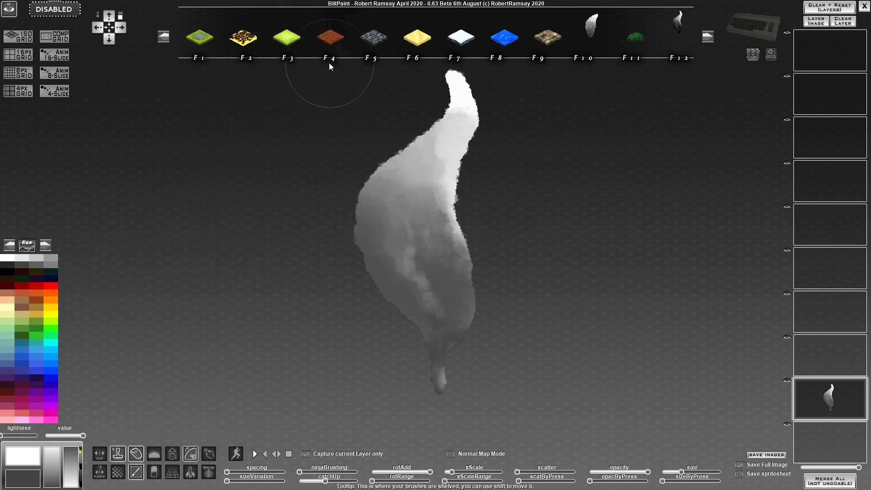
mouse_move(328, 63)
left_mouse_down()
mouse_move(598, 306)
mouse_move(540, 404)
left_mouse_up()
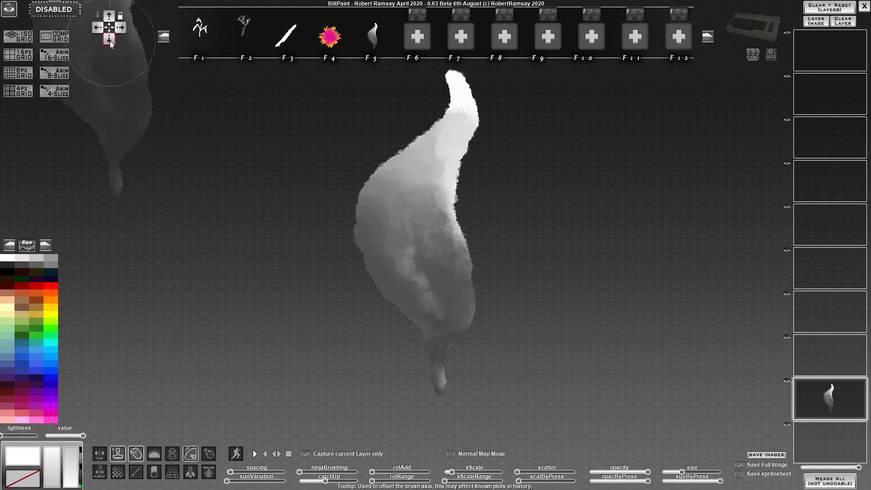
Offset the new leaf brush vertically until its pivot sits at the tip of the stem
left_click(110, 16)
left_click(110, 18)
left_click(111, 17)
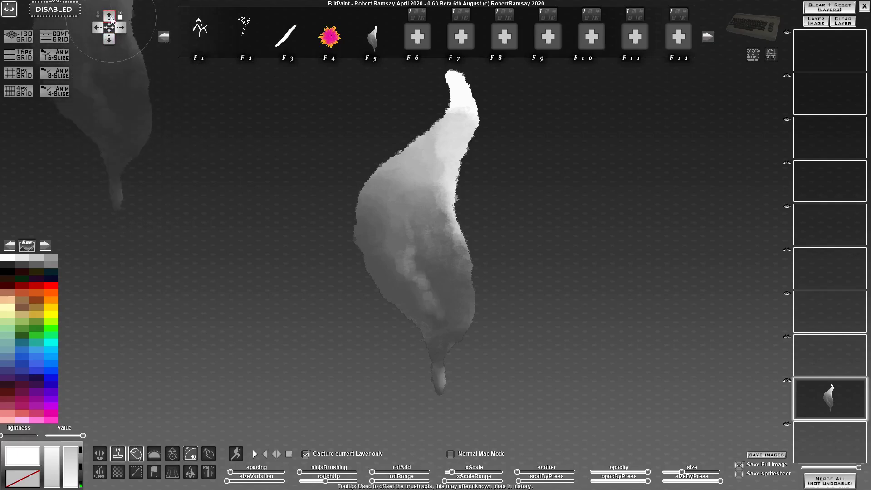
left_click(110, 41)
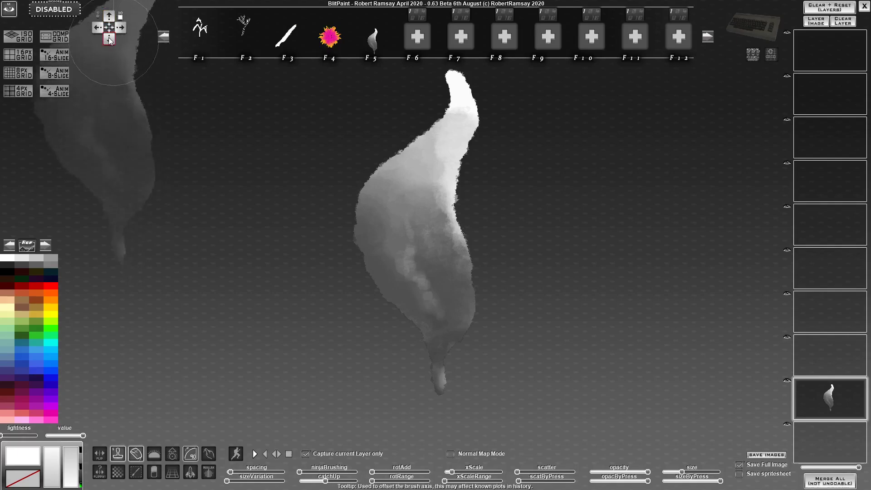
left_click(109, 38)
left_click(109, 39)
left_click(110, 39)
left_click(111, 39)
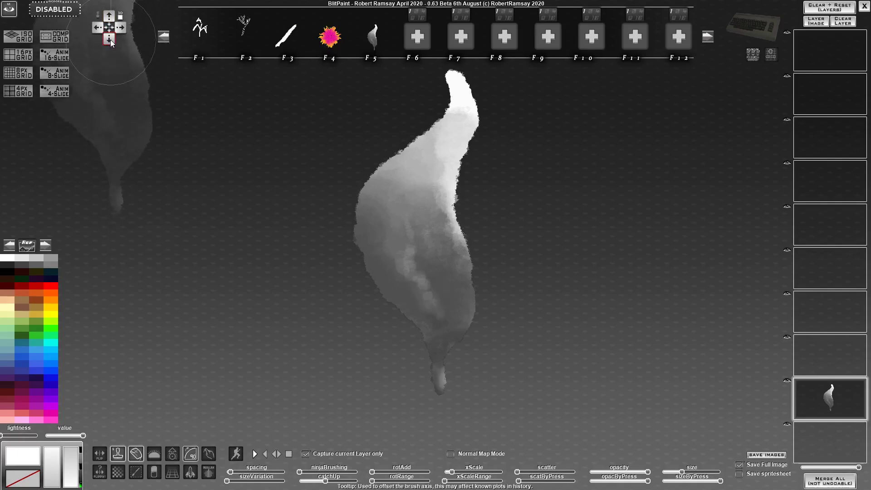
left_click(110, 40)
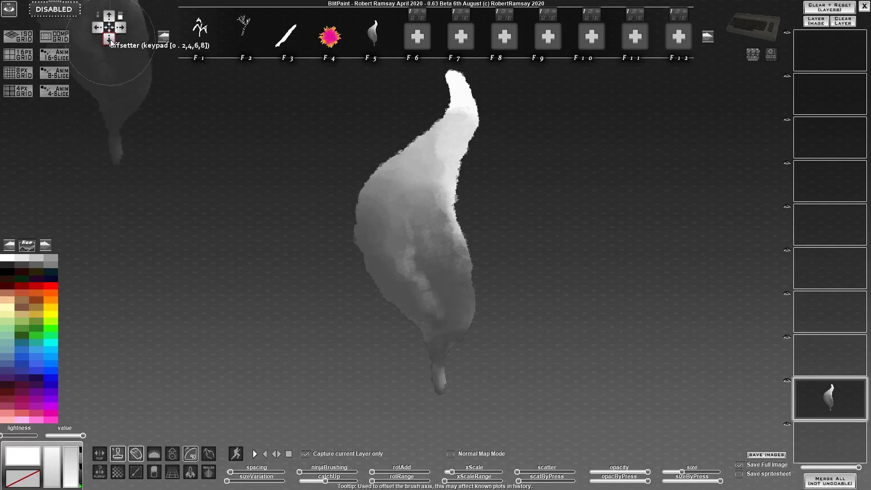
left_click(110, 40)
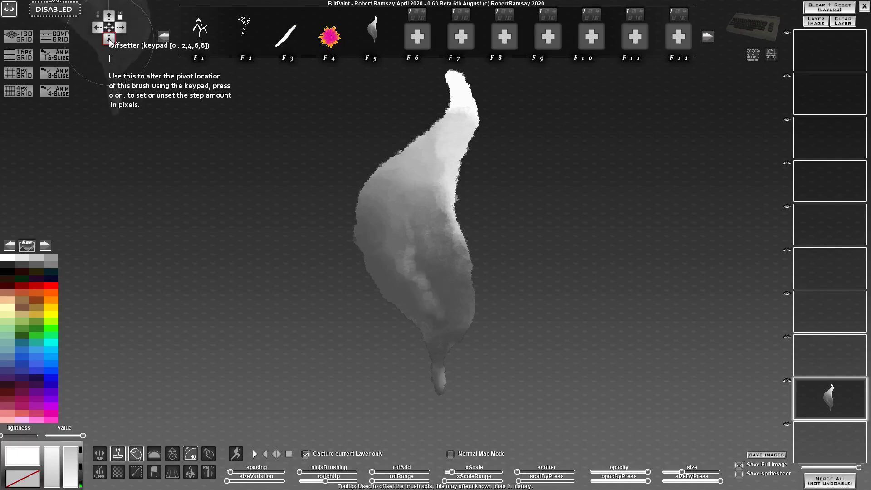
left_click(110, 40)
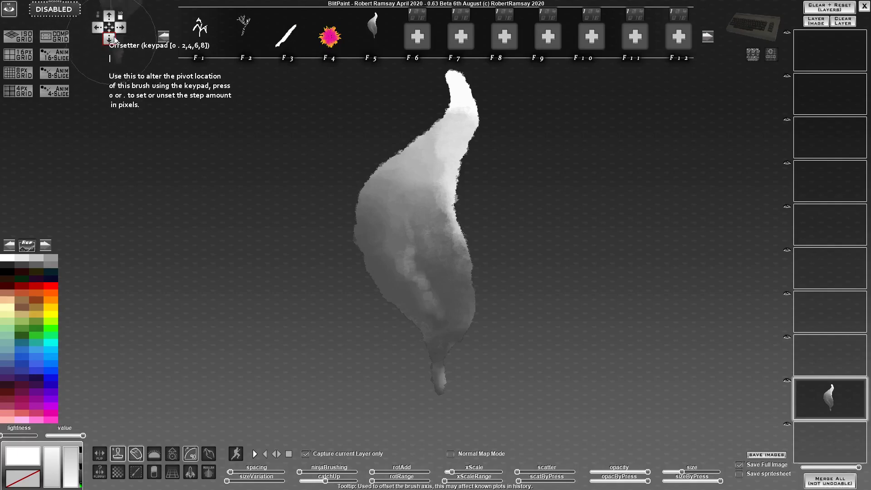
left_click(110, 39)
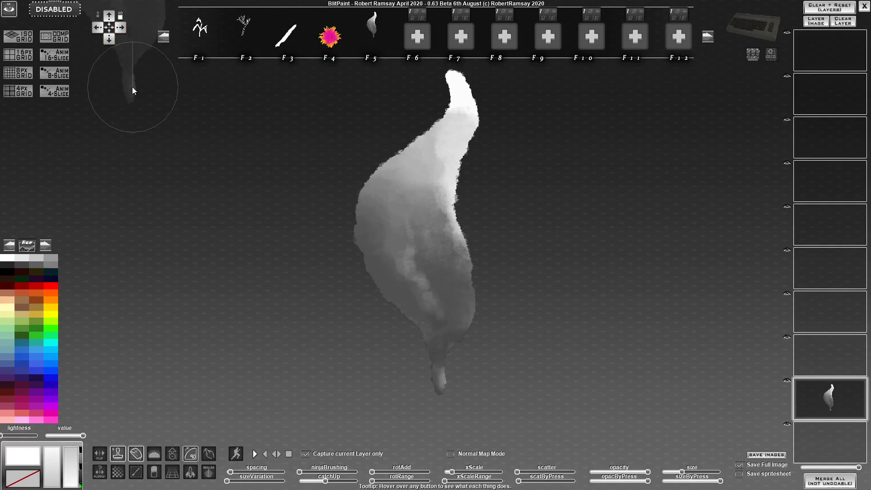
left_click(110, 41)
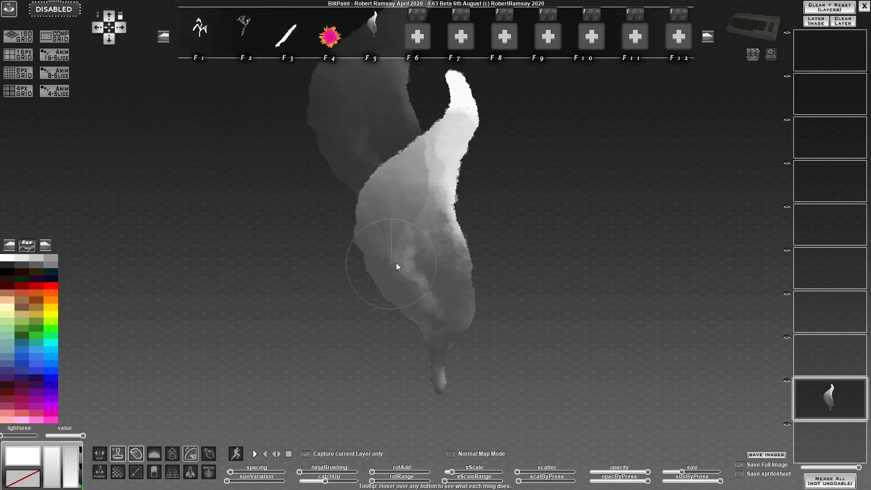
Clear the layer and reduce the leaf brush to a small size
key("Delete")
scroll(500, 305, "down", 8)
scroll(513, 311, "up", 4)
scroll(527, 314, "down", 1)
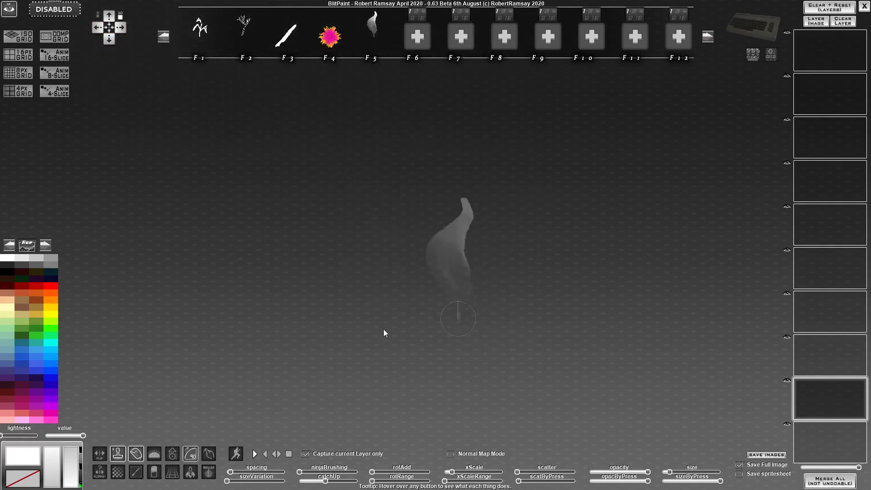
Advance two palette sets, then set the primary colour to dark green and the secondary colour to lime green
left_click(26, 333)
left_click(47, 247)
left_click(46, 246)
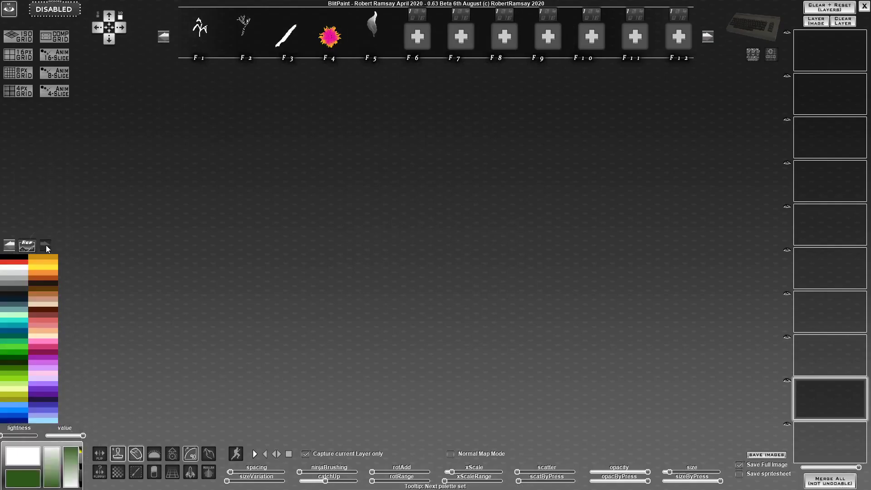
left_click(19, 377)
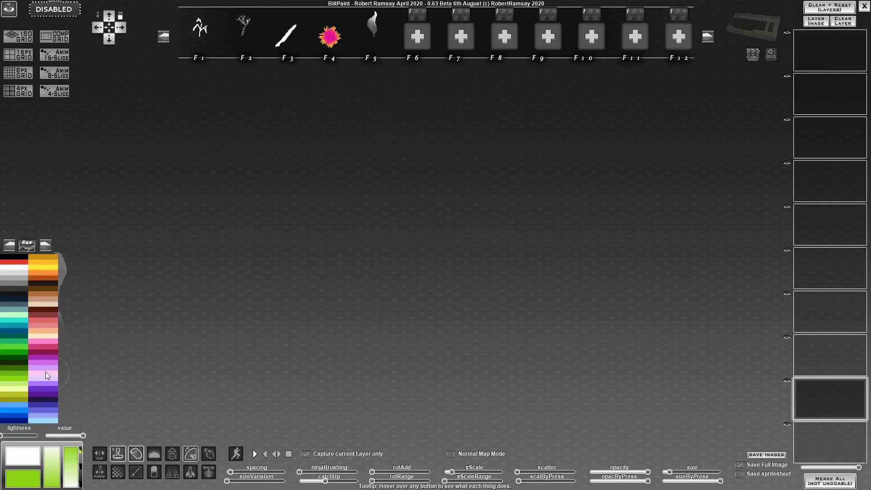
left_click(17, 373)
left_click(18, 367)
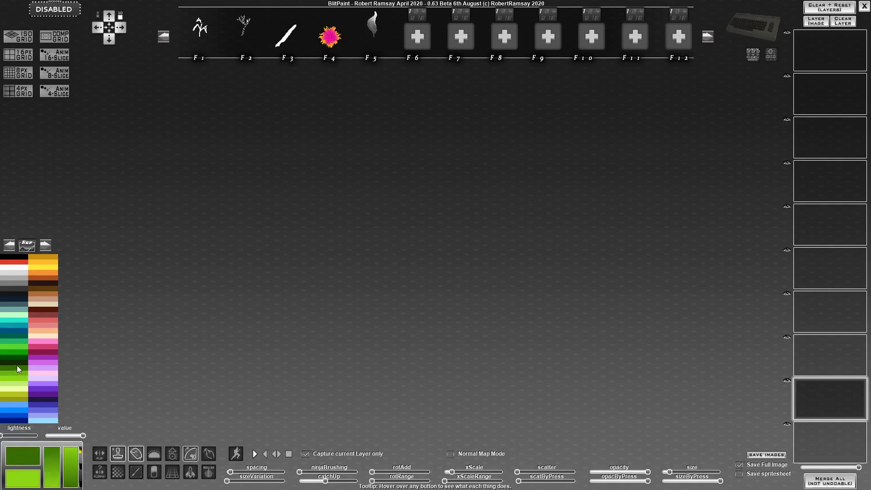
Stamp four green leaves in a row across the middle of the canvas
left_click(342, 275)
left_click(416, 275)
left_click(451, 271)
left_click(475, 290)
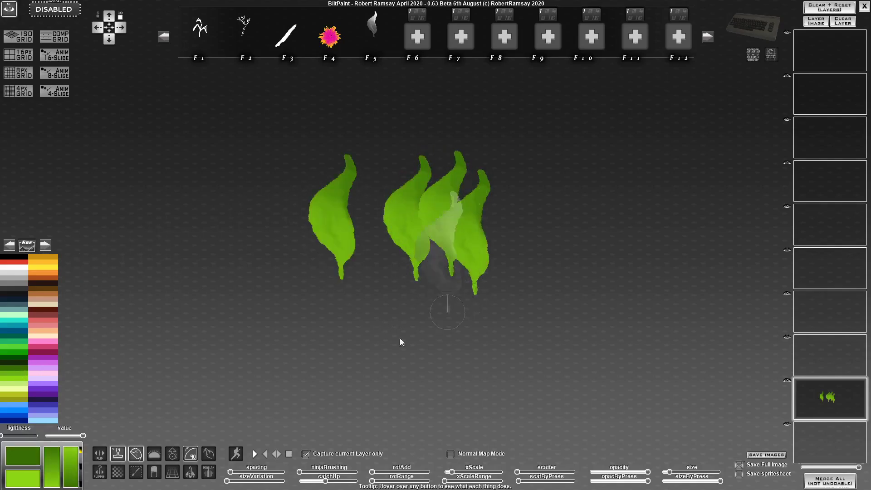
Turn off stamp mode, paint more overlapping green leaves below the first row, and clear the layer
left_click(118, 453)
left_click(377, 334)
left_click(425, 338)
left_click(468, 324)
left_click(504, 324)
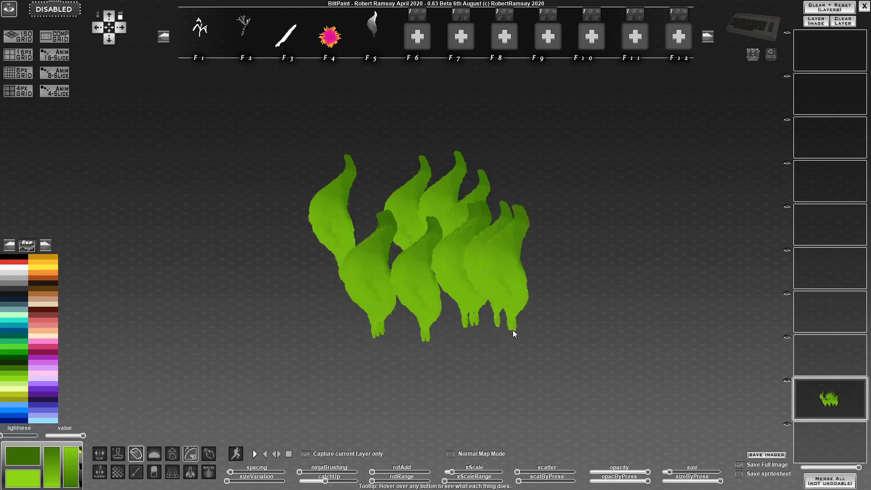
mouse_move(550, 317)
left_mouse_down()
mouse_move(614, 317)
mouse_move(586, 285)
left_mouse_up()
key("Delete")
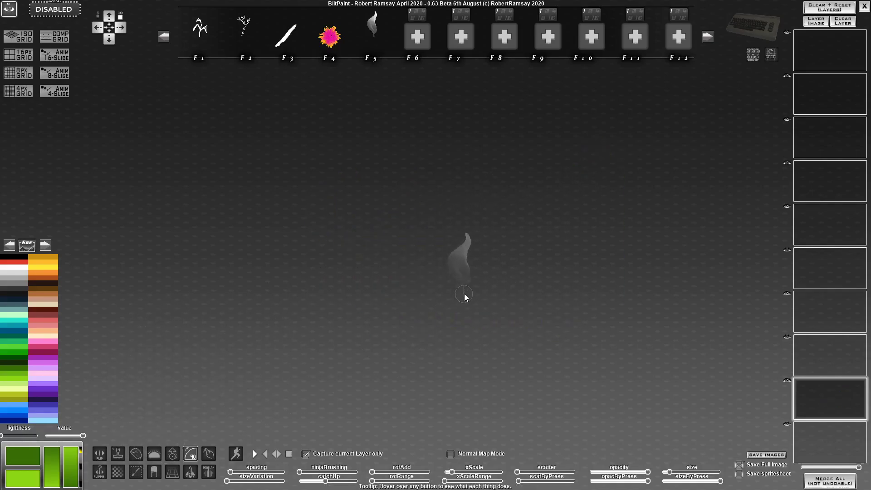
Lower opacByPress to its minimum and paint a winding test stroke of opaque green leaves
left_click(595, 481)
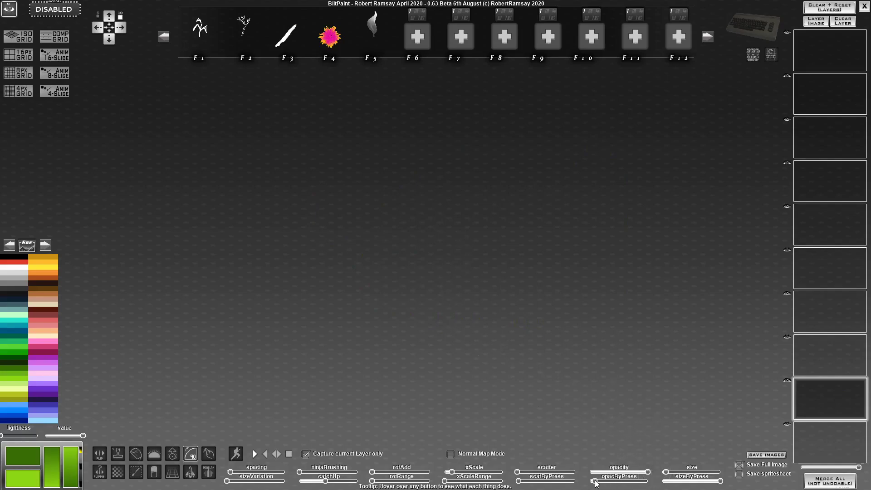
mouse_move(281, 207)
left_mouse_down()
mouse_move(613, 225)
mouse_move(273, 272)
mouse_move(552, 293)
mouse_move(558, 317)
mouse_move(544, 334)
mouse_move(661, 259)
mouse_move(600, 249)
left_mouse_up()
key("ctrl+z")
mouse_move(391, 204)
left_mouse_down()
mouse_move(506, 225)
mouse_move(497, 294)
mouse_move(617, 241)
mouse_move(651, 254)
left_mouse_up()
Raise rotRange to its maximum with a test cluster, turn on random flipping, and undo the painted leaves
left_click_drag(372, 480, 430, 481)
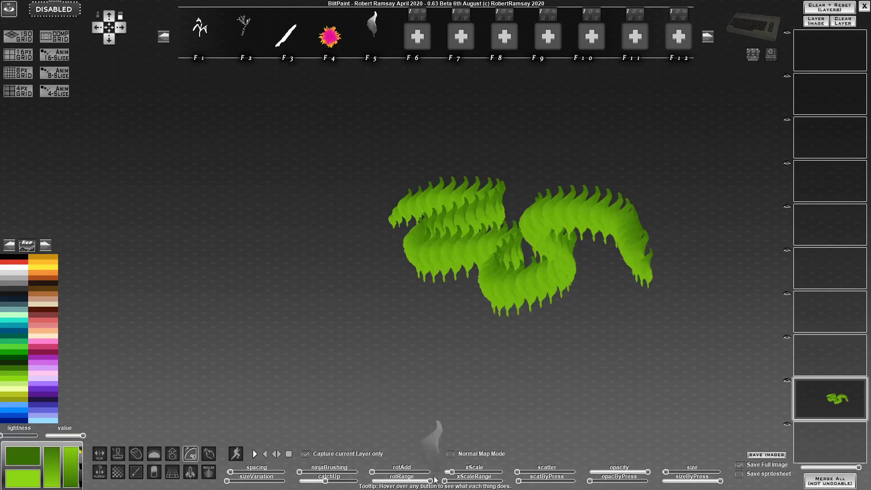
mouse_move(472, 363)
left_mouse_down()
mouse_move(433, 368)
mouse_move(486, 311)
mouse_move(486, 322)
left_mouse_up()
key("ctrl+z")
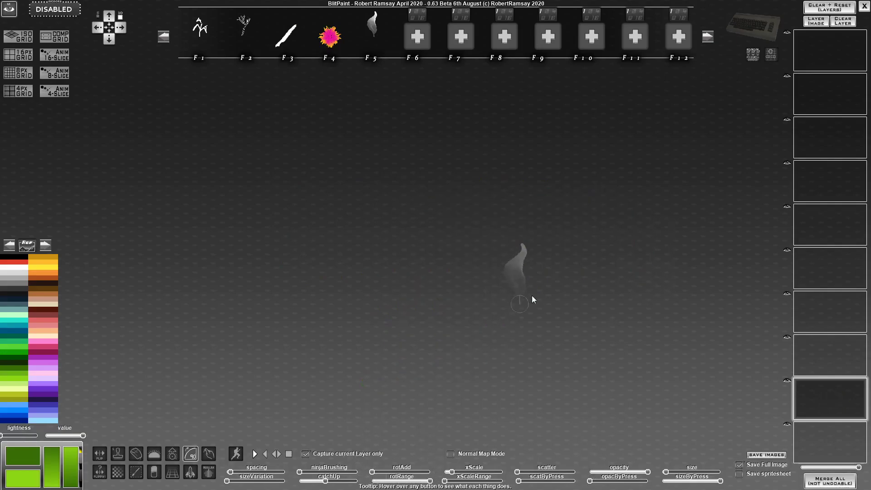
mouse_move(540, 281)
left_mouse_down()
mouse_move(509, 281)
mouse_move(505, 255)
mouse_move(476, 237)
mouse_move(469, 268)
left_mouse_up()
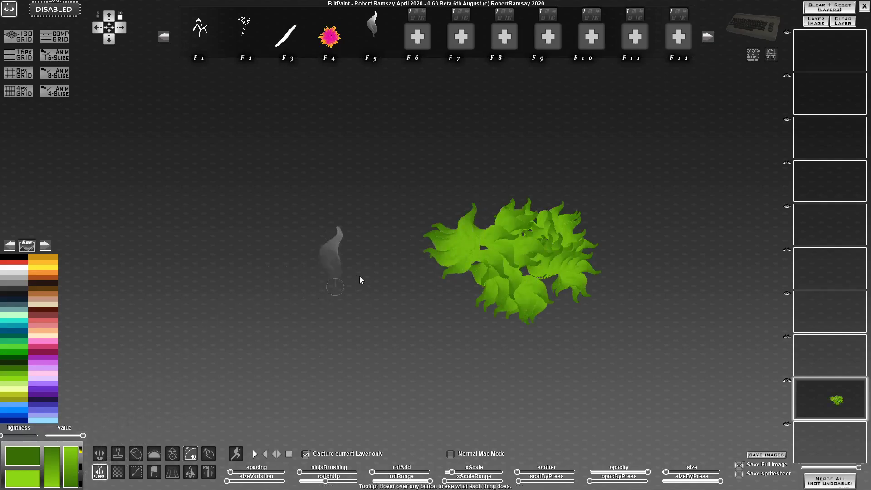
key("ctrl+z")
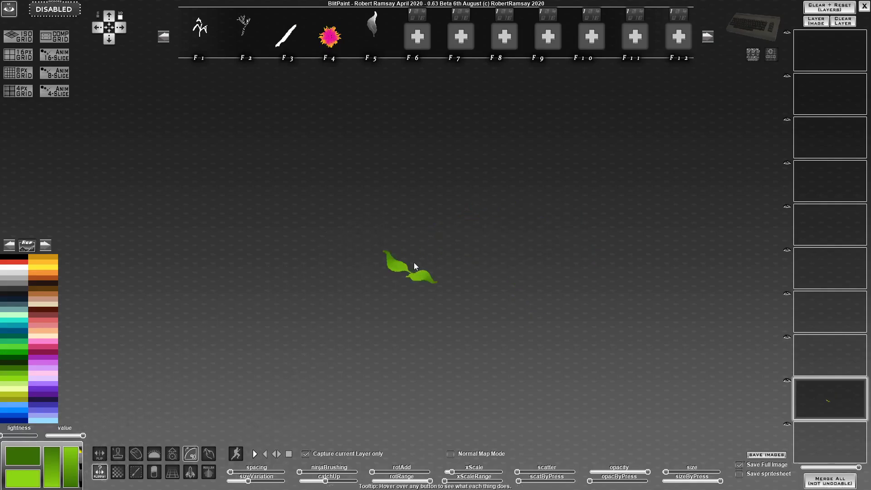
Test varied leaf sizes, set the primary colour to mid green and the secondary to very dark green, and clear the layer
mouse_move(414, 262)
left_mouse_down()
mouse_move(461, 264)
mouse_move(434, 287)
mouse_move(429, 249)
mouse_move(460, 253)
mouse_move(471, 289)
mouse_move(405, 293)
mouse_move(394, 268)
mouse_move(474, 281)
mouse_move(426, 294)
mouse_move(419, 280)
mouse_move(397, 321)
mouse_move(452, 281)
mouse_move(435, 255)
mouse_move(371, 300)
mouse_move(457, 282)
left_mouse_up()
left_click(17, 365)
left_click(20, 352)
key("Delete")
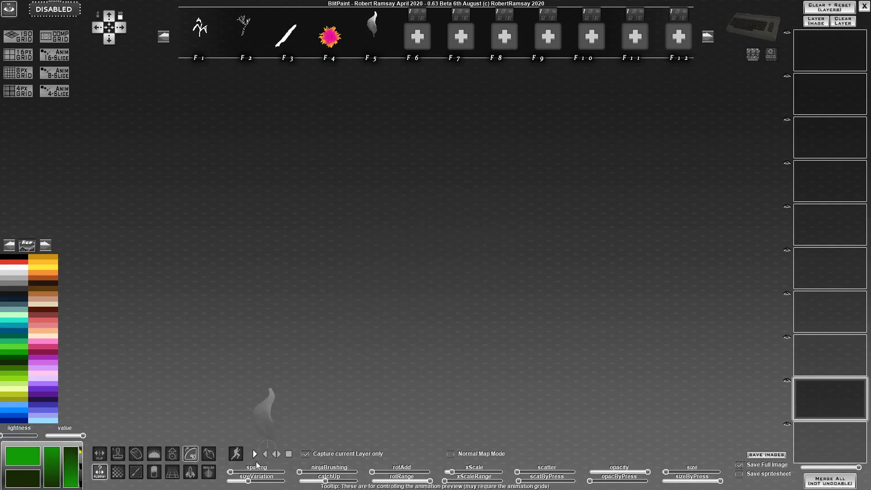
Lower sizeVariation to about an eighth and paint a thin upright stem of leaves with a bushy base
left_click_drag(249, 481, 235, 481)
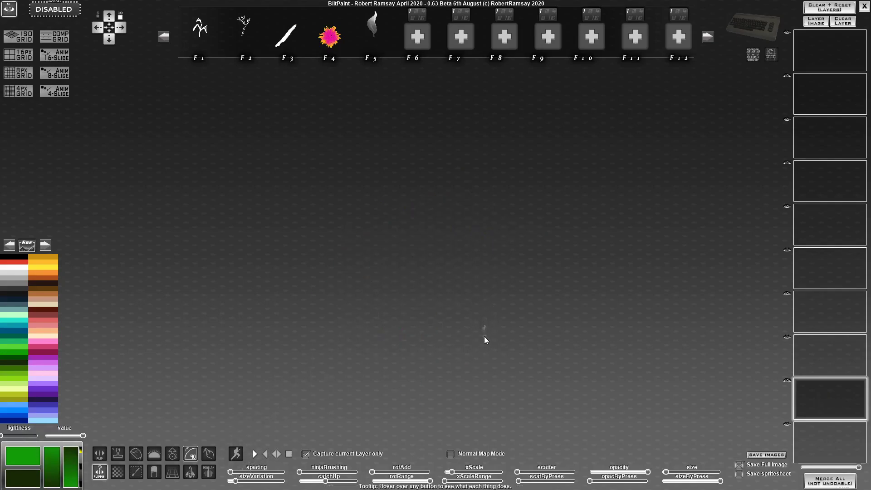
left_click_drag(415, 379, 409, 299)
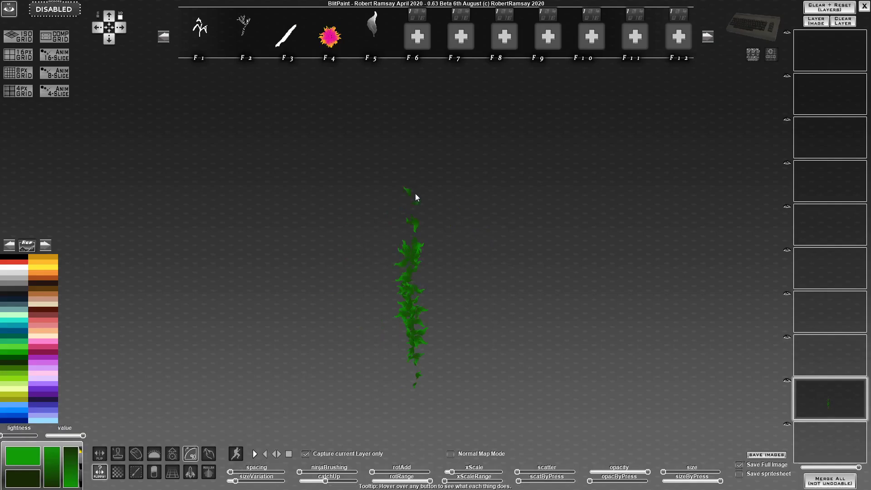
mouse_move(415, 245)
left_mouse_down()
mouse_move(410, 321)
mouse_move(389, 348)
left_mouse_up()
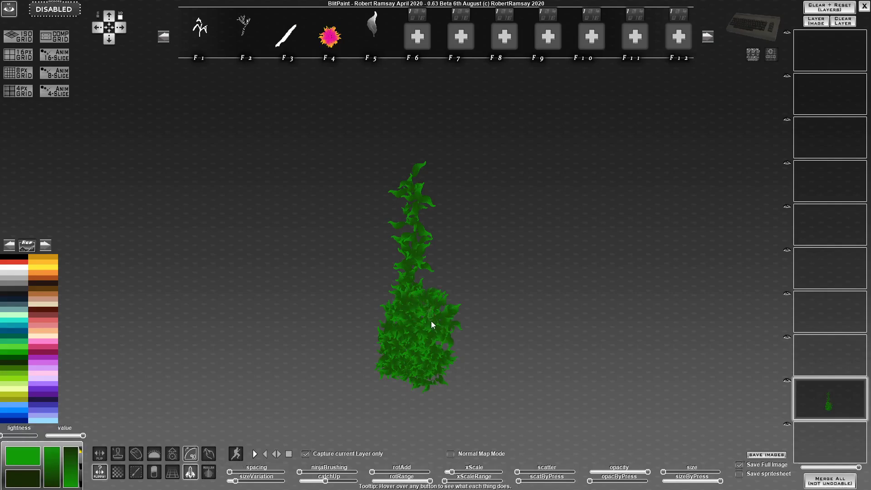
Fill out the leafy tree with dark green shading on its right side and brighter green leaves on its left
left_click_drag(443, 334, 423, 366)
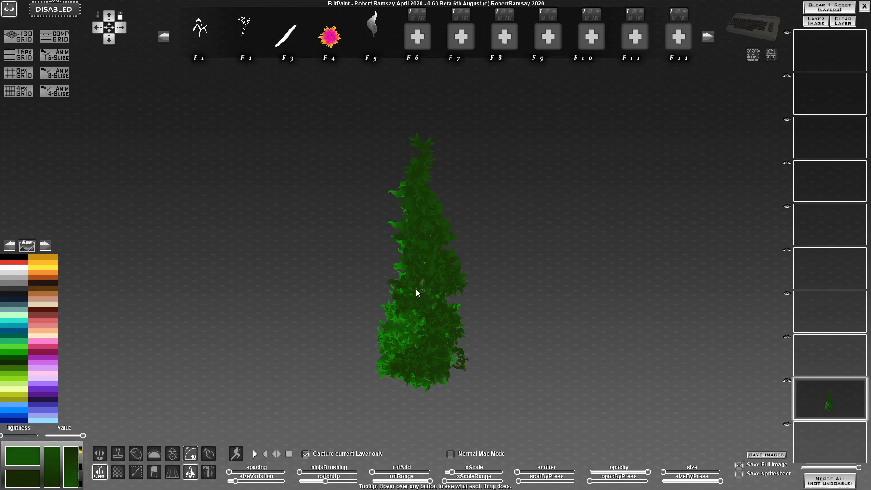
right_click(403, 320)
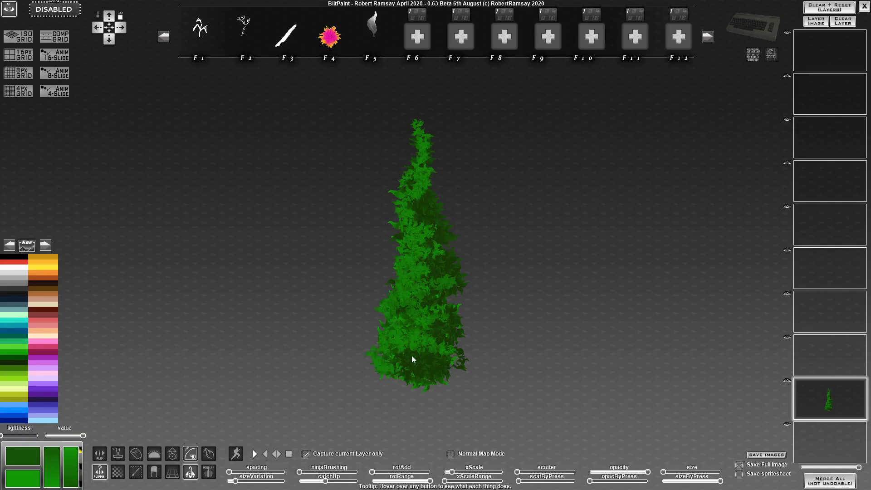
right_click(435, 372)
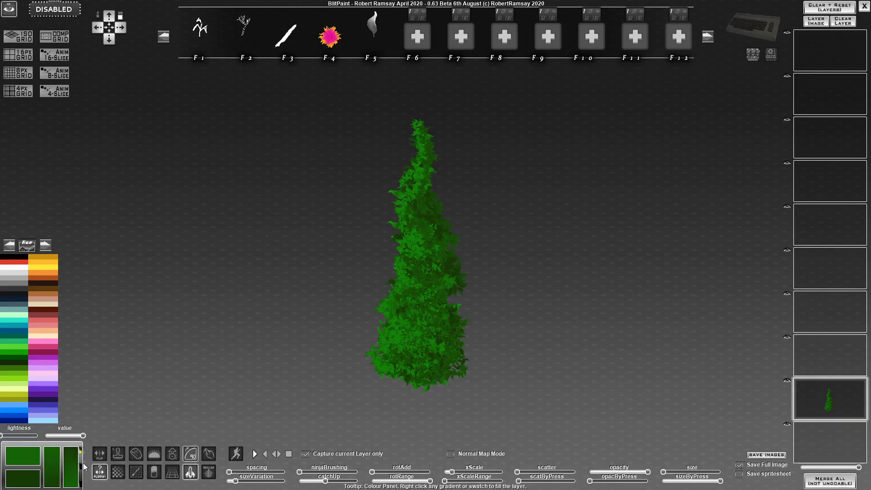
Paint a second, narrower leafy tree beside the first in very dark green, adding mid-green leaves sampled from the first tree on its left
right_click(20, 364)
mouse_move(553, 370)
left_mouse_down()
mouse_move(537, 378)
mouse_move(567, 359)
left_mouse_up()
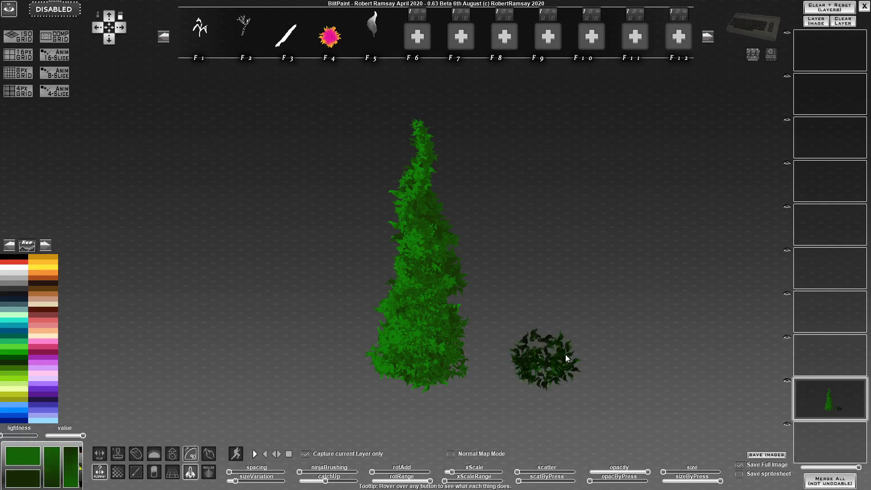
left_click_drag(535, 280, 543, 191)
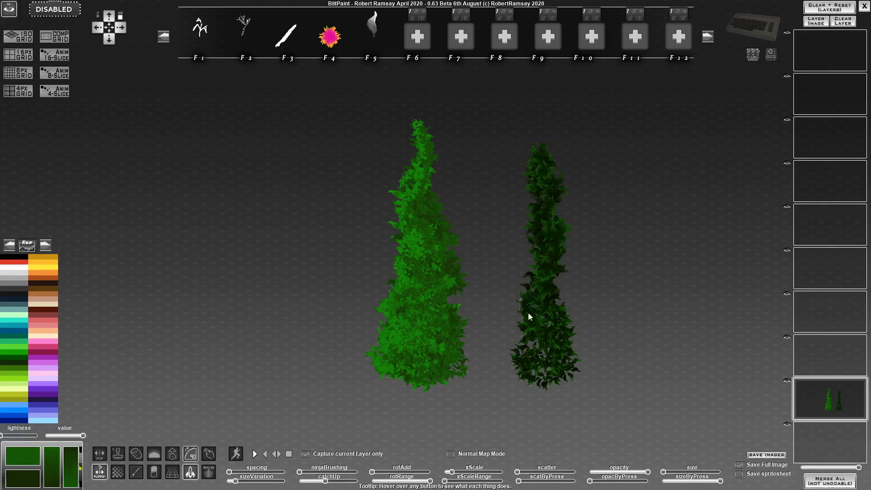
right_click(400, 341)
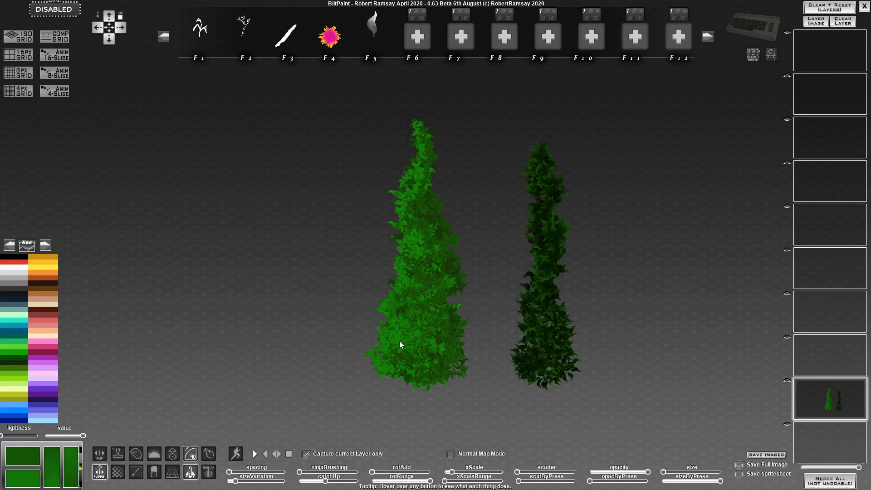
left_click_drag(515, 352, 546, 371)
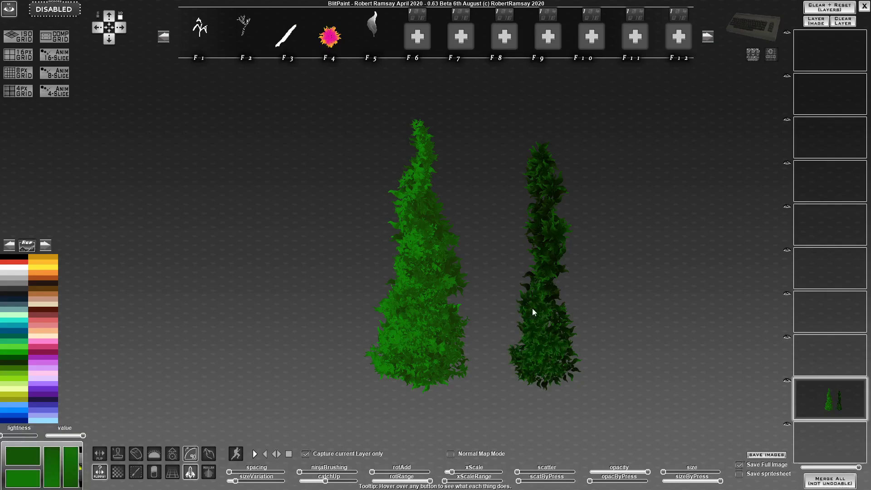
mouse_move(530, 291)
left_mouse_down()
mouse_move(541, 156)
mouse_move(527, 296)
mouse_move(526, 263)
mouse_move(514, 324)
mouse_move(524, 358)
left_mouse_up()
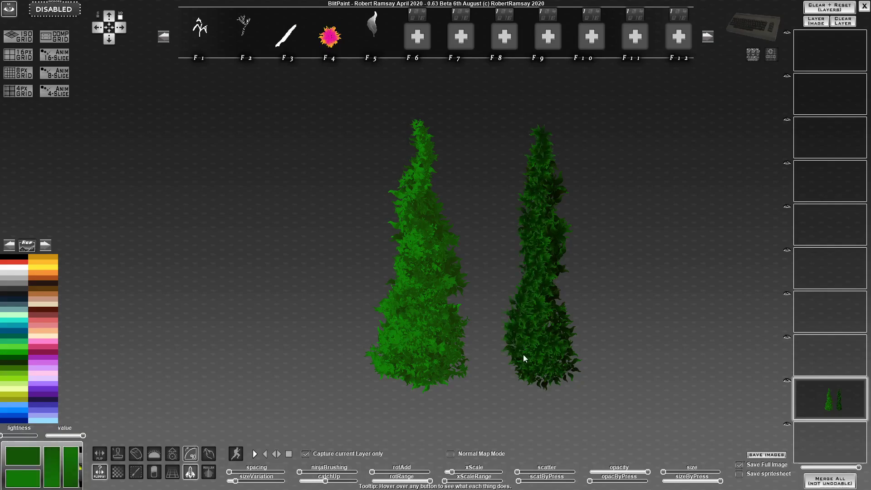
Paint pale yellow leaves at the second tree's base, and pale yellow and light blue leaves up its middle
left_click(17, 390)
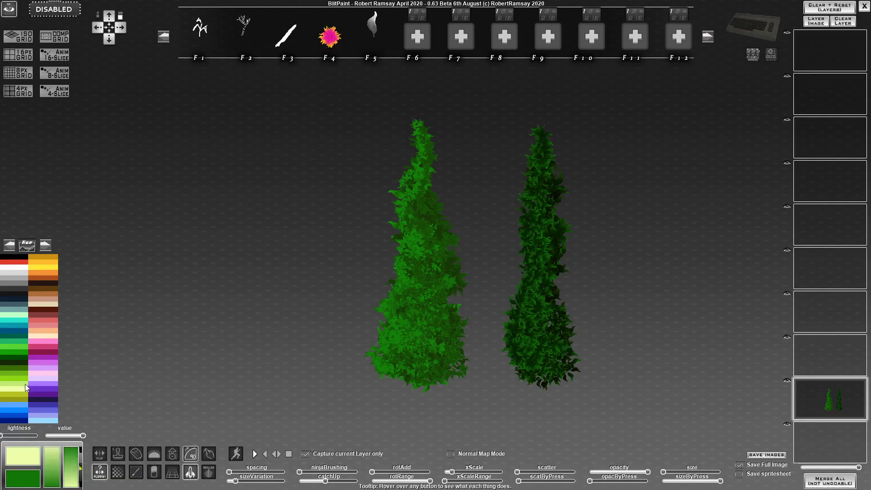
left_click(23, 380)
mouse_move(545, 354)
left_mouse_down()
mouse_move(519, 348)
mouse_move(514, 363)
mouse_move(545, 373)
mouse_move(535, 318)
left_mouse_up()
left_click(22, 411)
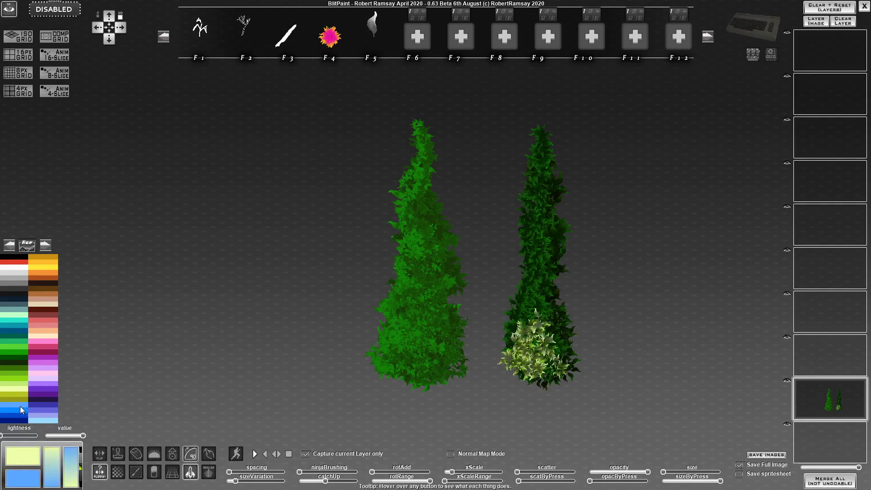
mouse_move(499, 350)
left_mouse_down()
mouse_move(519, 363)
mouse_move(533, 353)
mouse_move(542, 157)
mouse_move(551, 356)
left_mouse_up()
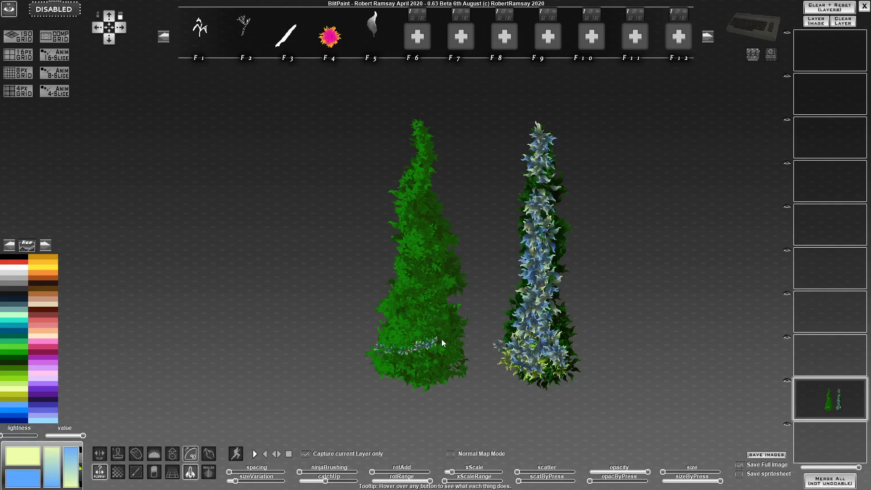
Wind pale yellow and blue garlands around the first tree, and add light purple and crimson leaves along them
mouse_move(395, 303)
left_mouse_down()
mouse_move(443, 289)
mouse_move(445, 270)
left_mouse_up()
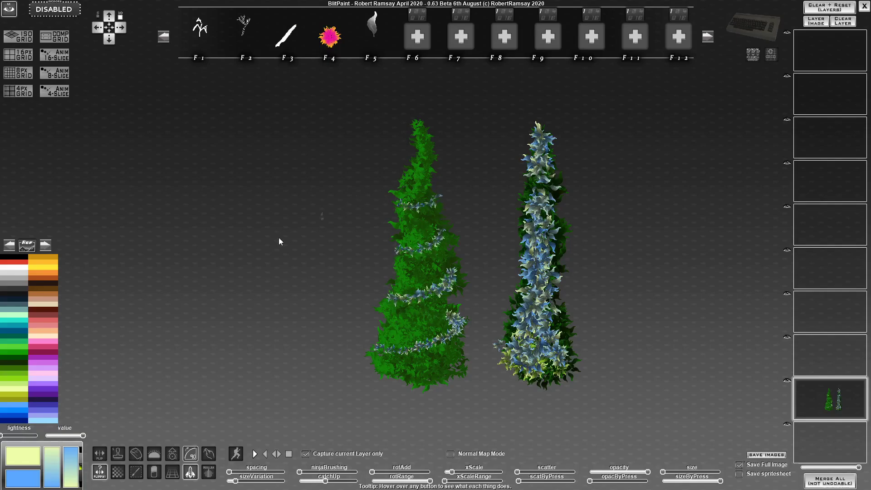
left_click(48, 351)
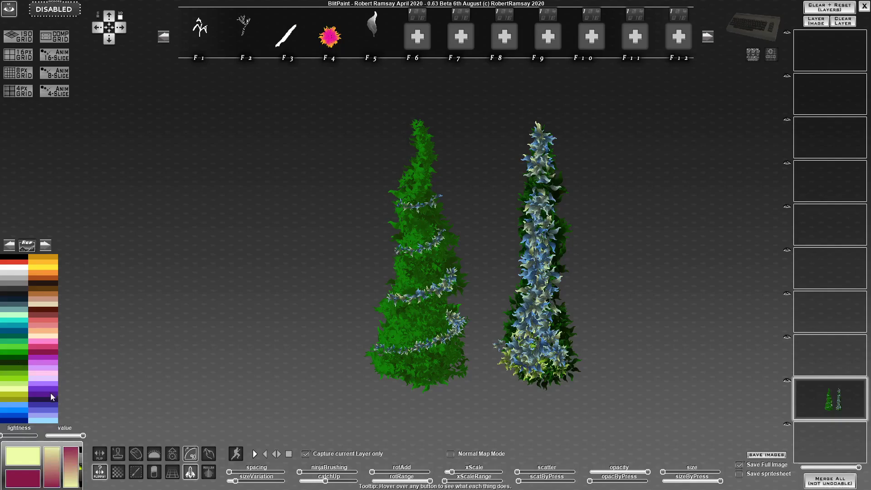
left_click(50, 377)
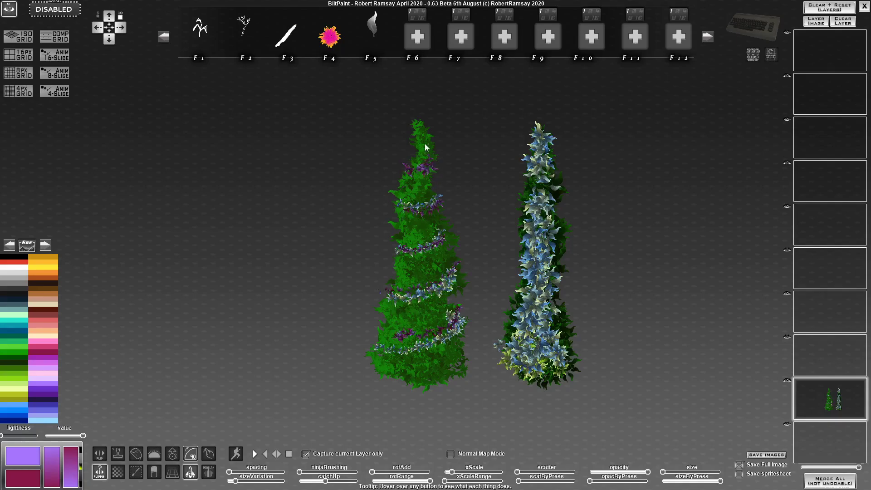
Scatter small flowers over the first tree with the pink flower brush, lowering sizeVariation to near its minimum for the lower part
left_click(335, 41)
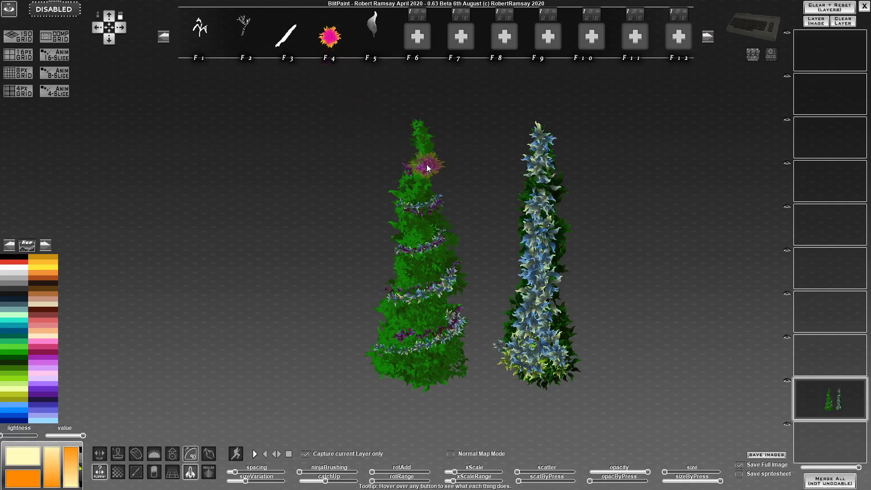
scroll(419, 158, "down", 3)
left_click(417, 147)
mouse_move(434, 165)
left_mouse_down()
mouse_move(419, 189)
mouse_move(430, 210)
mouse_move(399, 211)
mouse_move(430, 222)
mouse_move(432, 231)
mouse_move(415, 236)
mouse_move(441, 235)
mouse_move(428, 265)
mouse_move(433, 279)
mouse_move(407, 290)
mouse_move(436, 287)
mouse_move(444, 276)
mouse_move(444, 317)
left_mouse_up()
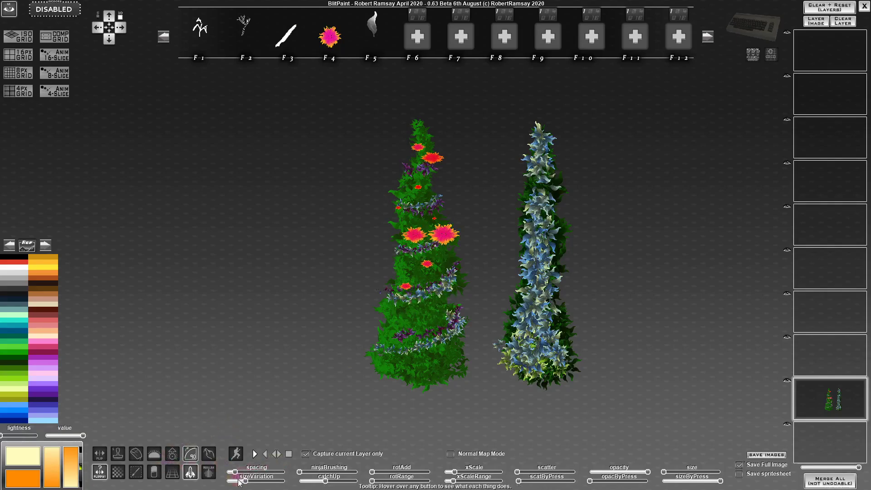
left_click_drag(244, 480, 232, 479)
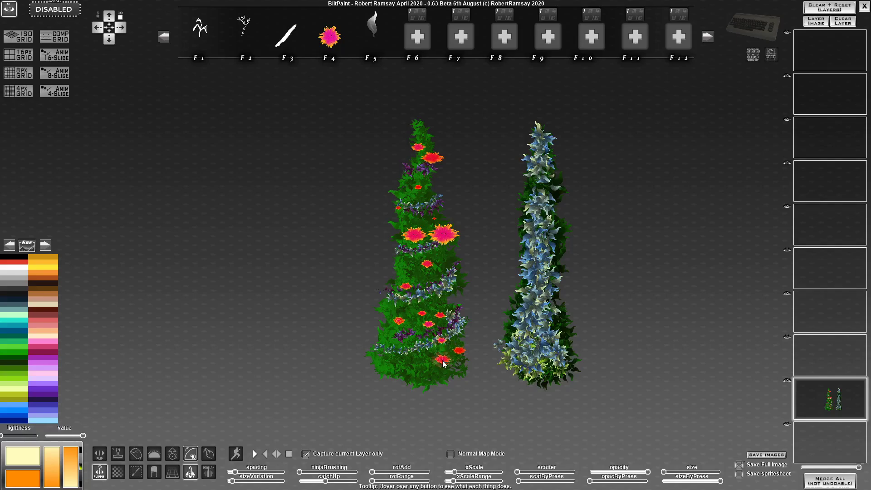
mouse_move(444, 363)
left_mouse_down()
mouse_move(408, 355)
mouse_move(420, 332)
mouse_move(403, 304)
mouse_move(426, 270)
left_mouse_up()
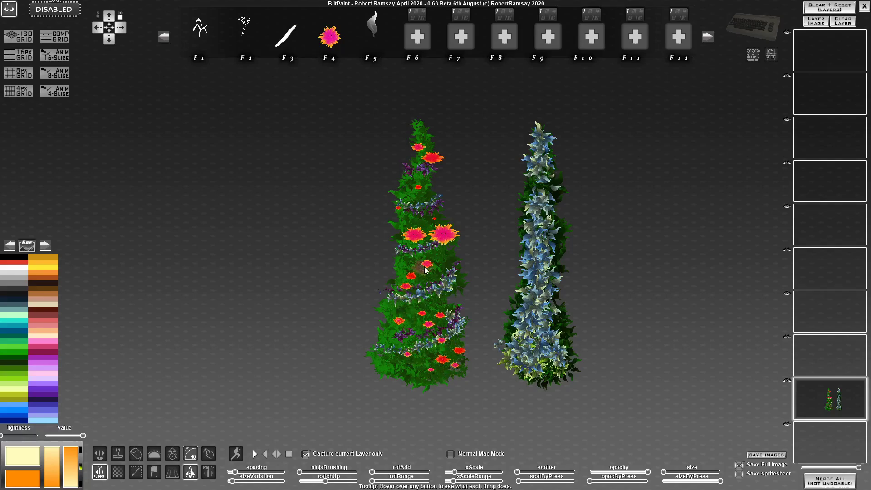
Make the flowers rotate with the stroke, test them along the tree's edges and in a dense patch, and clear the layer
left_click(173, 453)
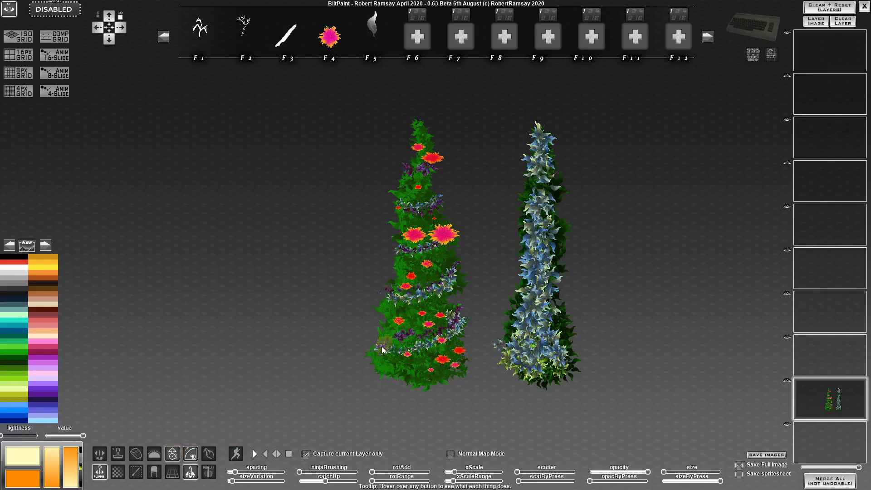
mouse_move(383, 350)
left_mouse_down()
mouse_move(371, 302)
mouse_move(387, 294)
mouse_move(404, 256)
mouse_move(406, 181)
mouse_move(418, 134)
mouse_move(430, 137)
mouse_move(432, 183)
mouse_move(457, 249)
mouse_move(462, 287)
mouse_move(448, 307)
mouse_move(460, 315)
mouse_move(464, 345)
mouse_move(449, 365)
mouse_move(408, 351)
left_mouse_up()
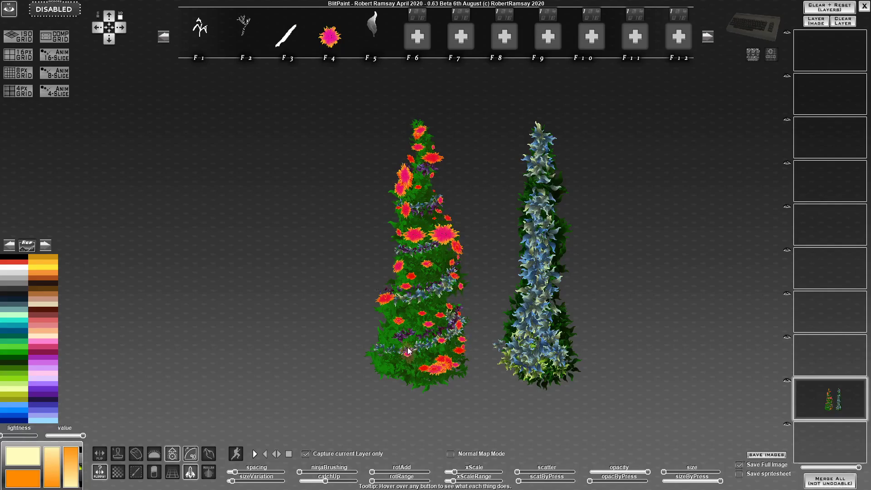
key("Delete")
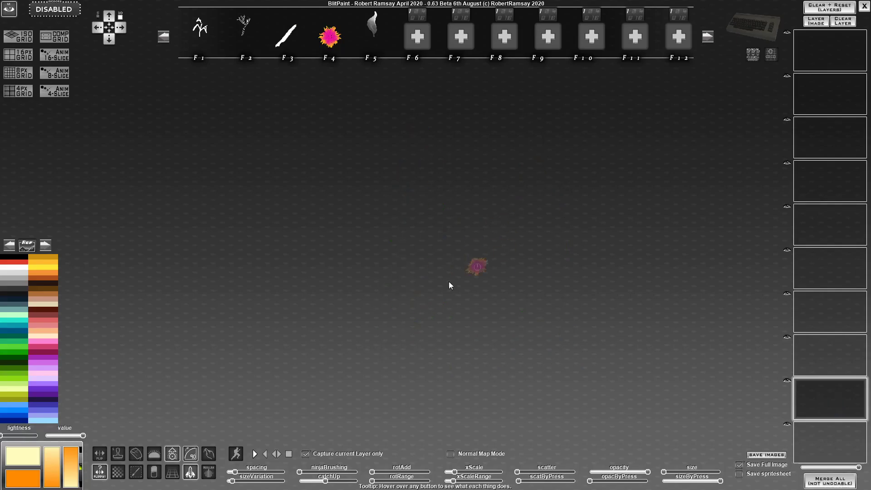
mouse_move(392, 321)
left_mouse_down()
mouse_move(298, 360)
mouse_move(397, 322)
mouse_move(443, 364)
mouse_move(485, 340)
mouse_move(489, 322)
mouse_move(369, 322)
mouse_move(398, 345)
mouse_move(370, 352)
mouse_move(320, 342)
mouse_move(306, 313)
mouse_move(456, 297)
mouse_move(583, 333)
mouse_move(527, 353)
mouse_move(451, 327)
left_mouse_up()
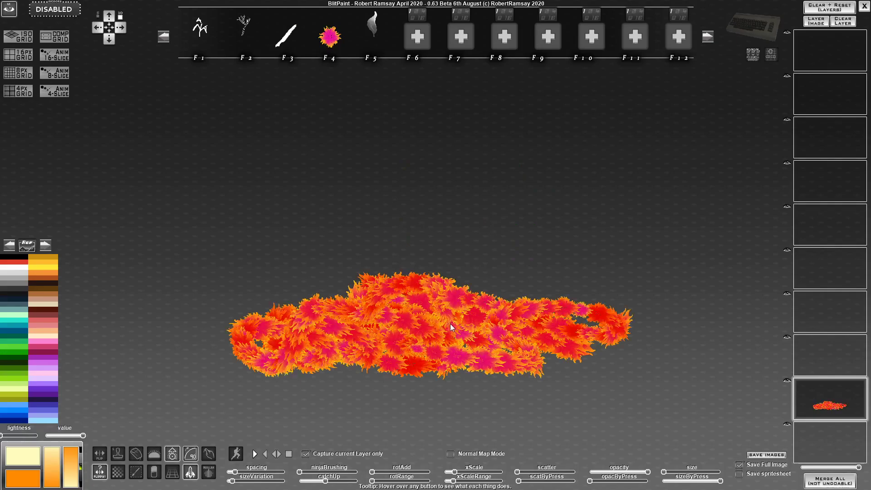
key("Delete")
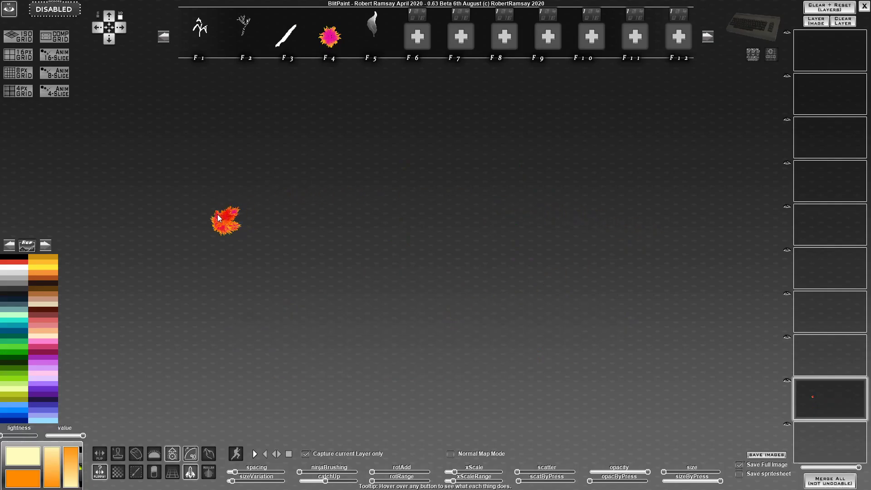
Paint fanned flower strokes for the upper part of a dragon's head, with a blunt snout curling upward at its front
left_click_drag(217, 214, 491, 140)
mouse_move(212, 221)
left_mouse_down()
mouse_move(336, 215)
mouse_move(532, 147)
left_mouse_up()
left_click_drag(395, 181, 578, 130)
mouse_move(263, 232)
left_mouse_down()
mouse_move(241, 236)
mouse_move(592, 166)
left_mouse_up()
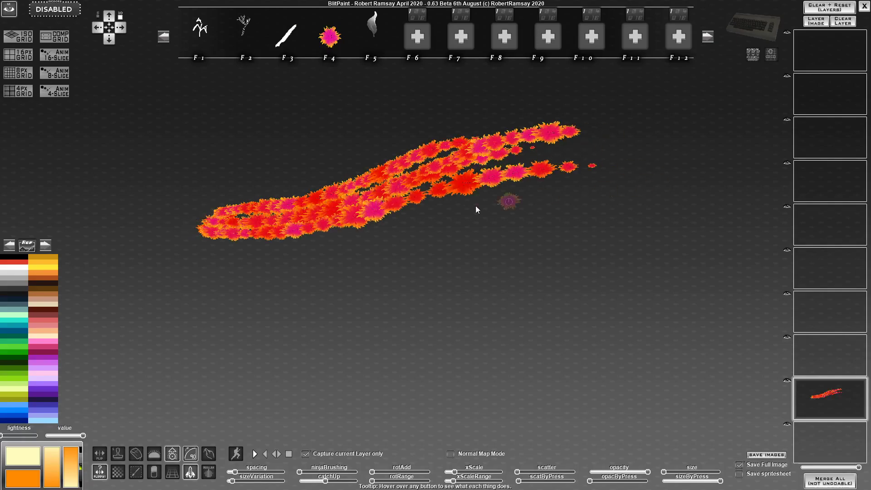
mouse_move(229, 229)
left_mouse_down()
mouse_move(525, 223)
mouse_move(512, 239)
left_mouse_up()
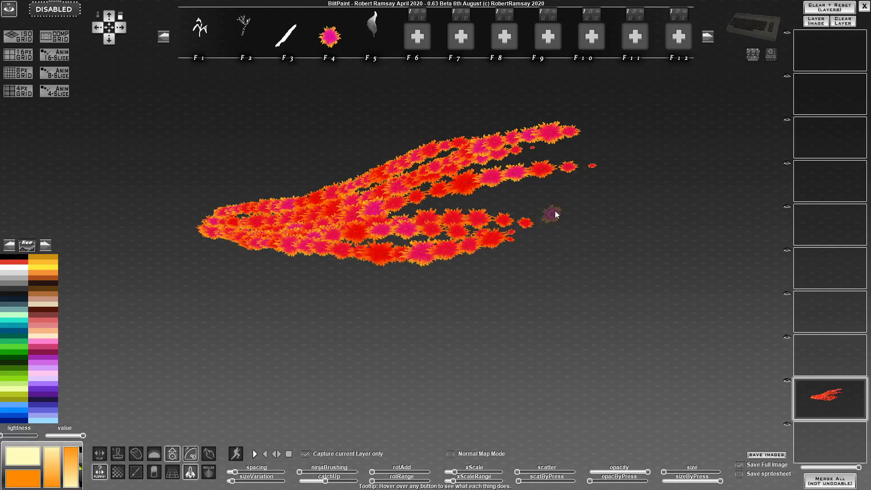
mouse_move(295, 263)
left_mouse_down()
mouse_move(458, 264)
mouse_move(544, 249)
left_mouse_up()
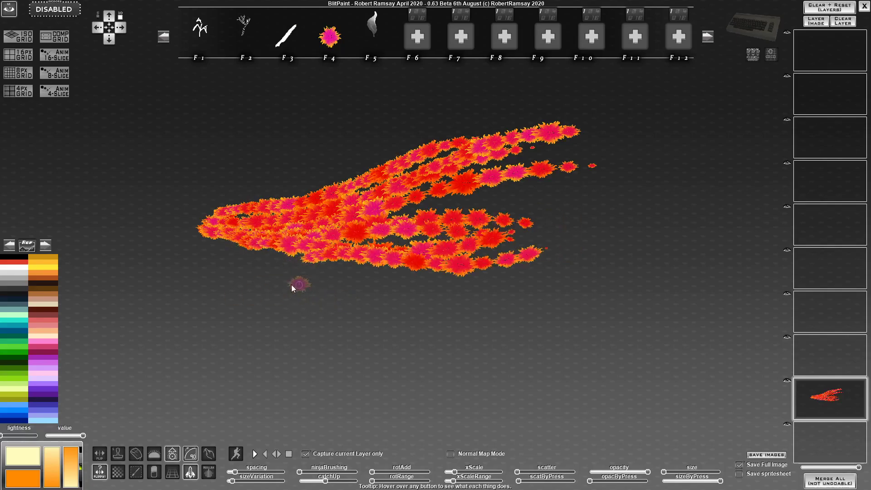
mouse_move(230, 257)
left_mouse_down()
mouse_move(211, 245)
mouse_move(225, 229)
mouse_move(225, 182)
mouse_move(250, 249)
mouse_move(232, 261)
mouse_move(338, 272)
mouse_move(435, 258)
mouse_move(399, 275)
left_mouse_up()
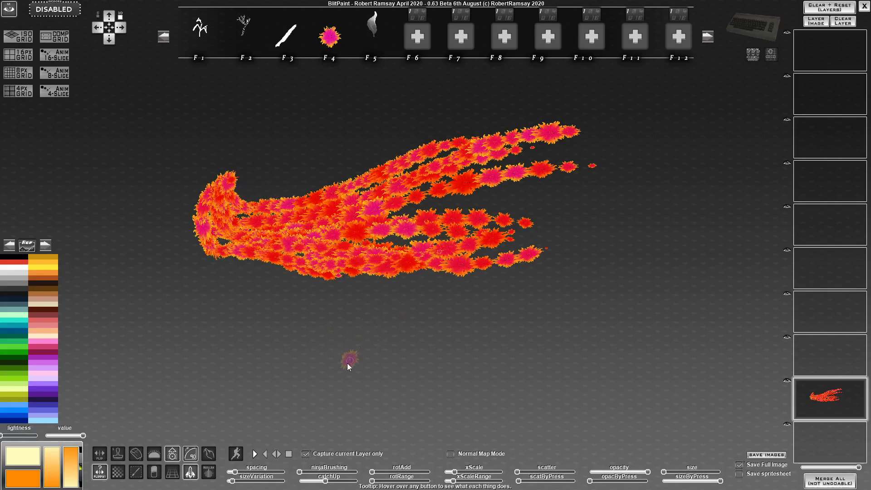
Paint the dragon's lower jaw in flowers and fill in the back of the head, leaving a gap for the eye
mouse_move(361, 356)
left_mouse_down()
mouse_move(513, 318)
mouse_move(502, 273)
mouse_move(467, 254)
mouse_move(565, 320)
mouse_move(369, 359)
mouse_move(347, 373)
mouse_move(468, 358)
mouse_move(533, 304)
mouse_move(565, 296)
mouse_move(336, 371)
mouse_move(526, 363)
mouse_move(390, 364)
mouse_move(641, 264)
mouse_move(458, 221)
mouse_move(432, 227)
mouse_move(452, 185)
mouse_move(358, 228)
mouse_move(458, 175)
left_mouse_up()
mouse_move(367, 222)
left_mouse_down()
mouse_move(465, 186)
mouse_move(440, 179)
mouse_move(373, 202)
mouse_move(526, 141)
left_mouse_up()
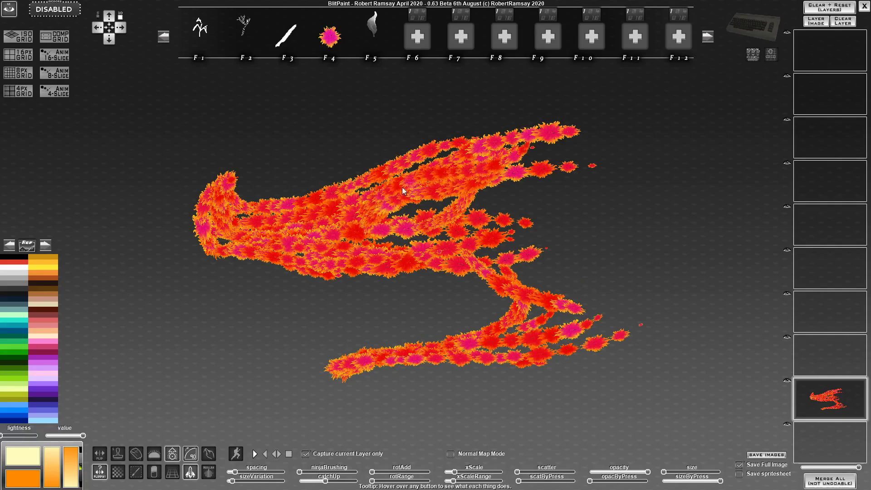
mouse_move(403, 180)
left_mouse_down()
mouse_move(520, 146)
mouse_move(363, 200)
mouse_move(435, 159)
mouse_move(527, 129)
mouse_move(511, 145)
mouse_move(594, 113)
mouse_move(614, 127)
mouse_move(494, 180)
mouse_move(480, 196)
mouse_move(361, 237)
mouse_move(481, 218)
mouse_move(505, 194)
mouse_move(495, 208)
mouse_move(521, 227)
mouse_move(546, 270)
mouse_move(569, 281)
left_mouse_up()
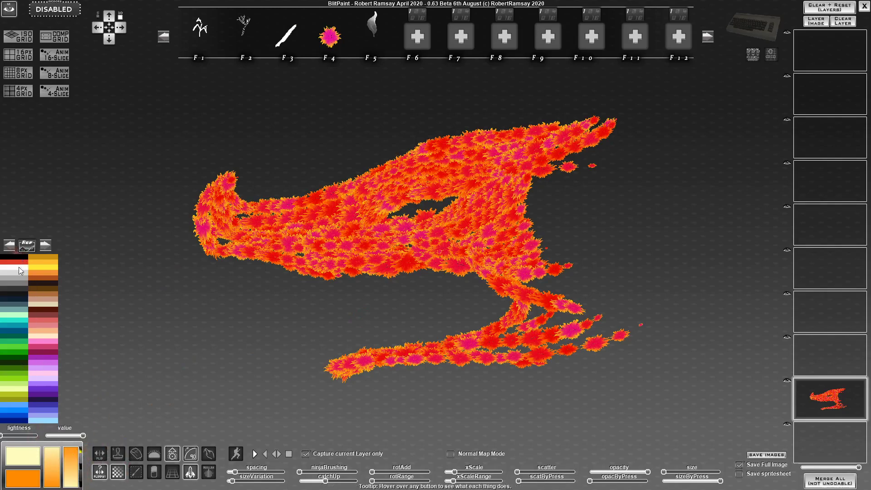
Set dark grey colours, lower the opacity to about 20%, and shade around the eye gap and under the dragon's head
left_click(21, 287)
left_click(20, 294)
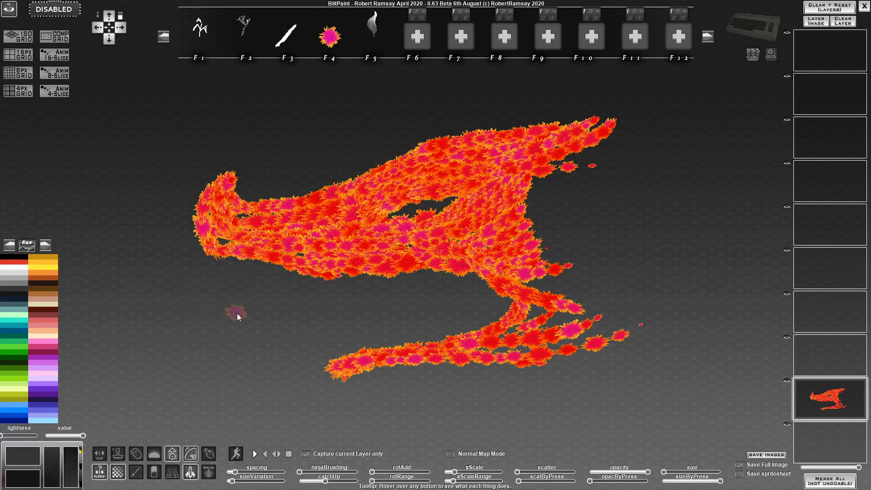
key("2")
mouse_move(203, 201)
left_mouse_down()
mouse_move(208, 243)
mouse_move(254, 251)
mouse_move(246, 262)
mouse_move(306, 253)
mouse_move(414, 278)
mouse_move(486, 227)
mouse_move(450, 247)
mouse_move(508, 291)
mouse_move(392, 349)
mouse_move(405, 343)
left_mouse_up()
mouse_move(465, 218)
left_mouse_down()
mouse_move(391, 222)
mouse_move(422, 194)
mouse_move(469, 185)
mouse_move(369, 219)
mouse_move(481, 184)
mouse_move(374, 212)
mouse_move(550, 177)
mouse_move(544, 171)
mouse_move(527, 217)
mouse_move(544, 244)
left_mouse_up()
left_click_drag(584, 151, 596, 151)
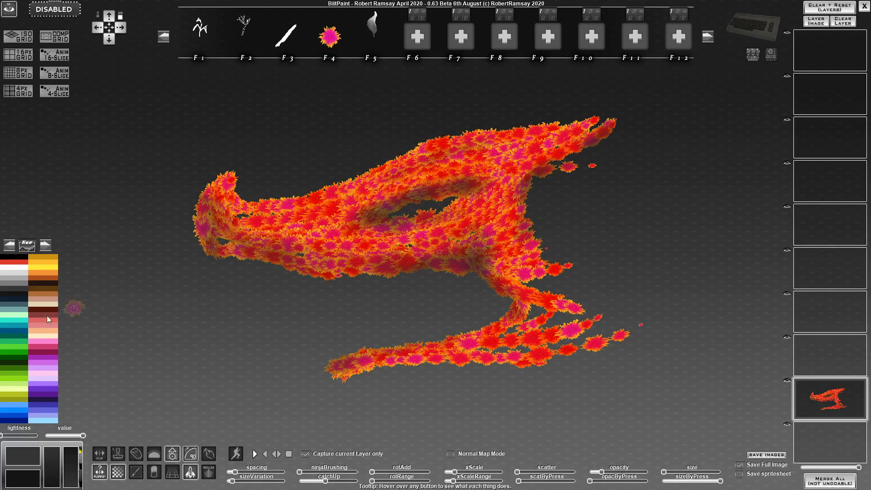
Set an empty secondary colour and brush faint highlights along the dragon's upper head with cream and white as primary colours
left_click(15, 316)
left_click(51, 306)
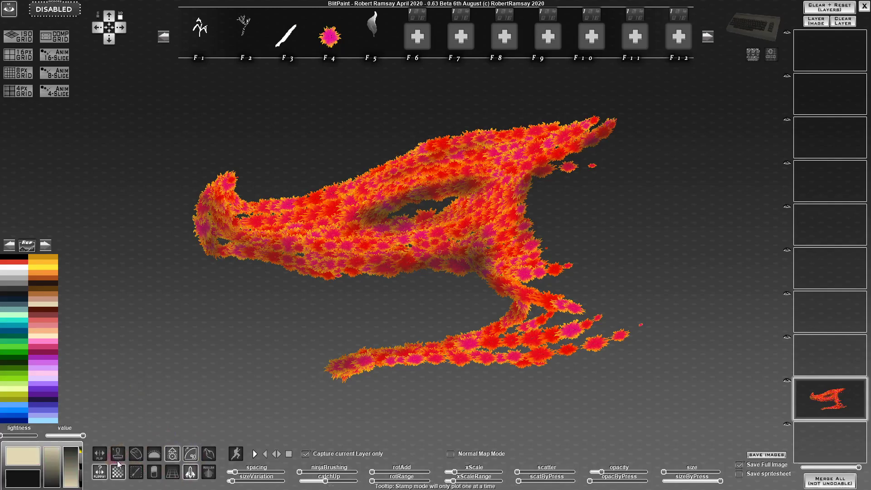
left_click(155, 454)
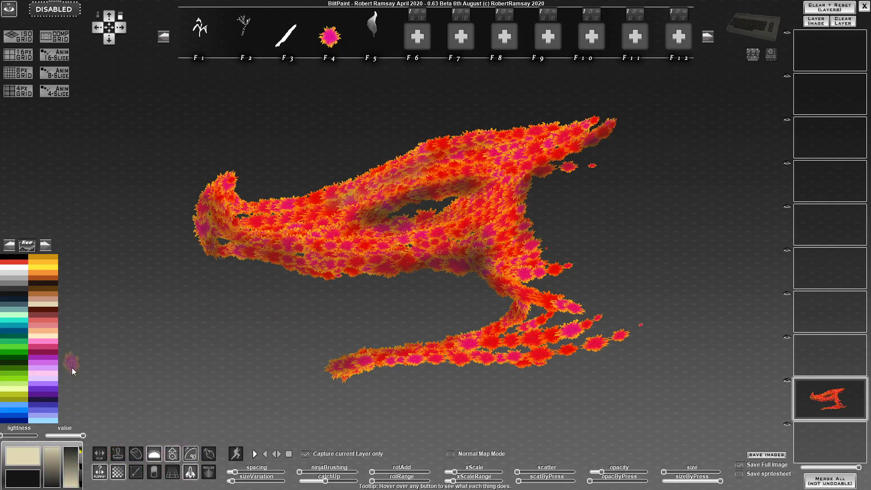
right_click(103, 377)
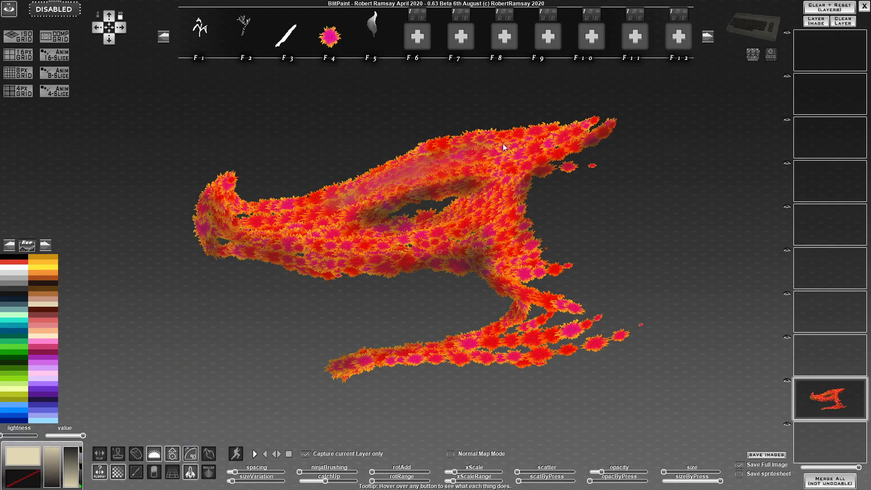
left_click(18, 271)
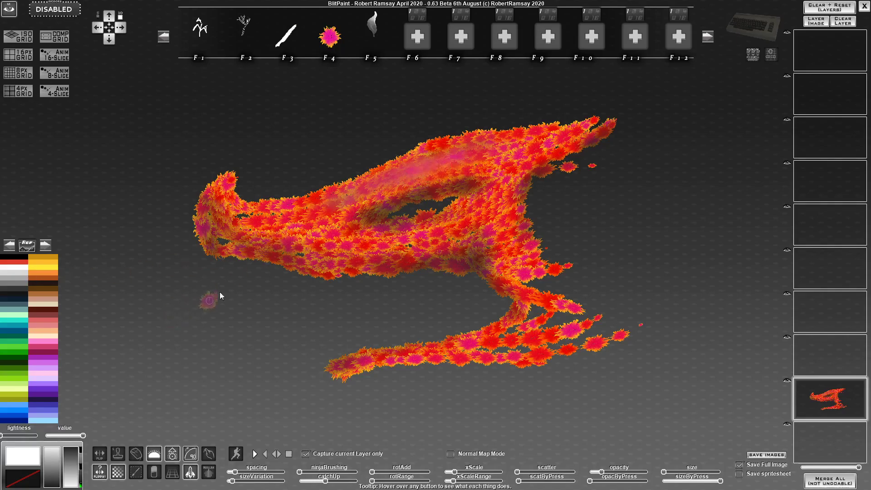
Go back to the brush set with the soft round brush, test it in white over the upper head, and clear the layer
left_click(163, 38)
left_click(164, 38)
left_click(163, 39)
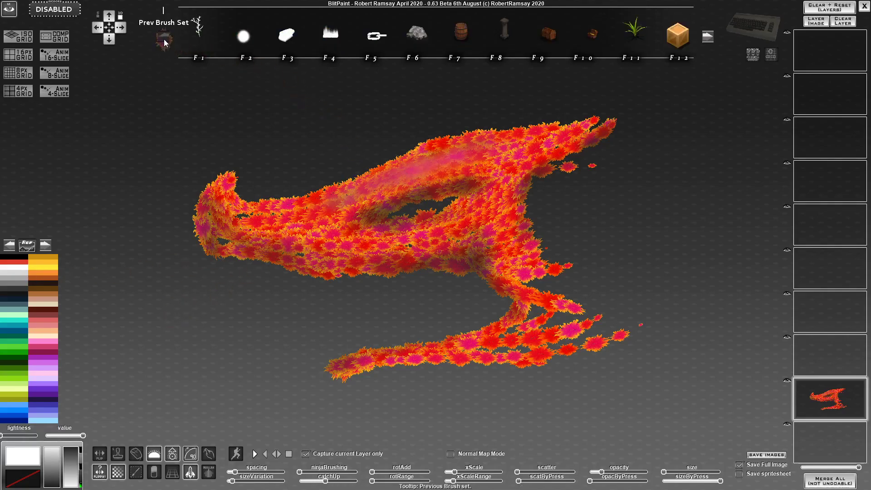
left_click(250, 40)
left_click_drag(478, 160, 479, 158)
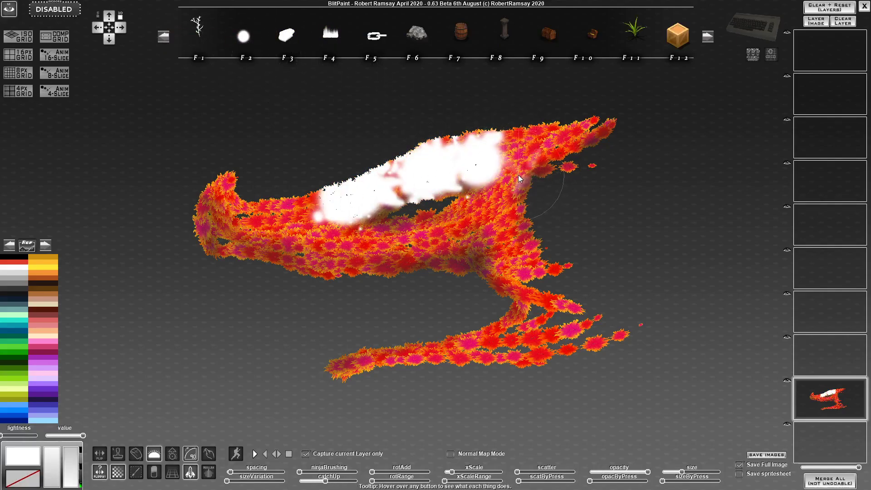
mouse_move(521, 174)
left_mouse_down()
mouse_move(496, 213)
mouse_move(437, 244)
mouse_move(317, 255)
mouse_move(377, 245)
mouse_move(258, 205)
mouse_move(715, 138)
left_mouse_up()
key("Delete")
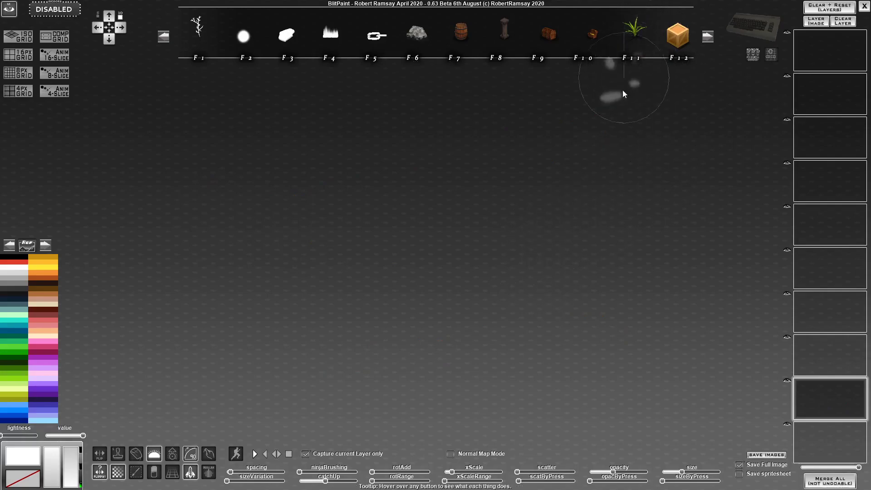
Switch to the next brush set, pick the green leafy bush brush, test it at full opacity, and undo the strokes
scroll(555, 233, "down", 5)
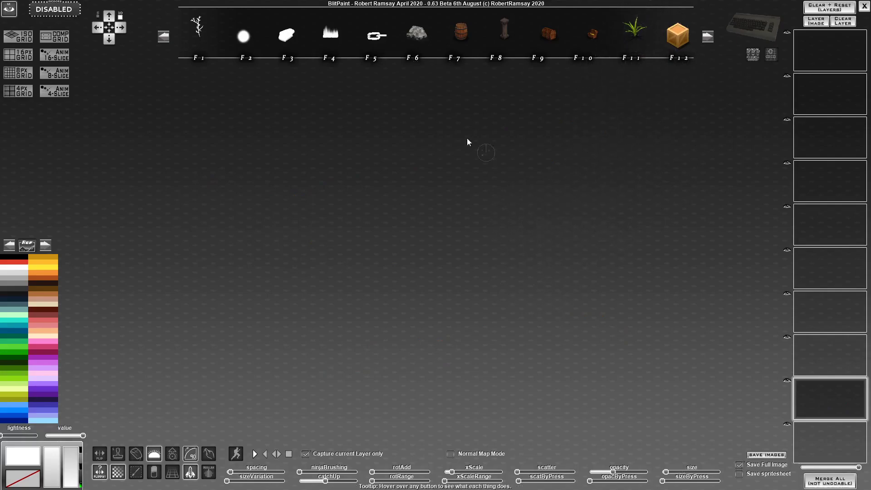
left_click(708, 36)
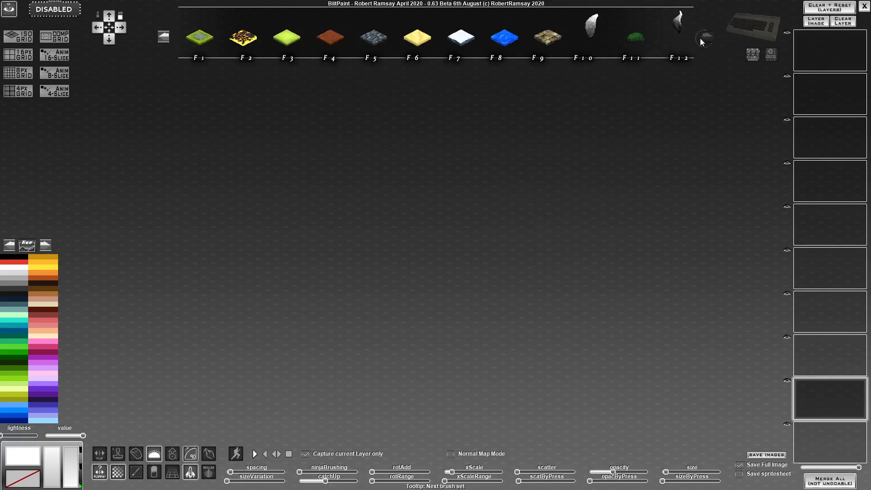
left_click(638, 42)
mouse_move(377, 230)
left_mouse_down()
mouse_move(446, 225)
mouse_move(402, 222)
mouse_move(422, 283)
left_mouse_up()
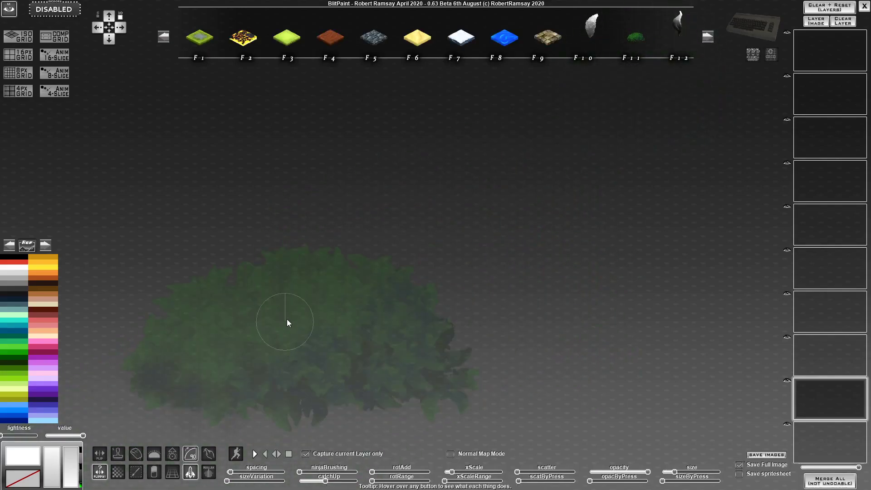
mouse_move(432, 183)
left_mouse_down()
mouse_move(377, 254)
mouse_move(472, 258)
mouse_move(343, 208)
mouse_move(445, 286)
left_mouse_up()
key("ctrl+z")
Raise the bush brush's size variation to about 20%, test it with a stroke down the canvas, and undo the stroke
scroll(454, 204, "down", 5)
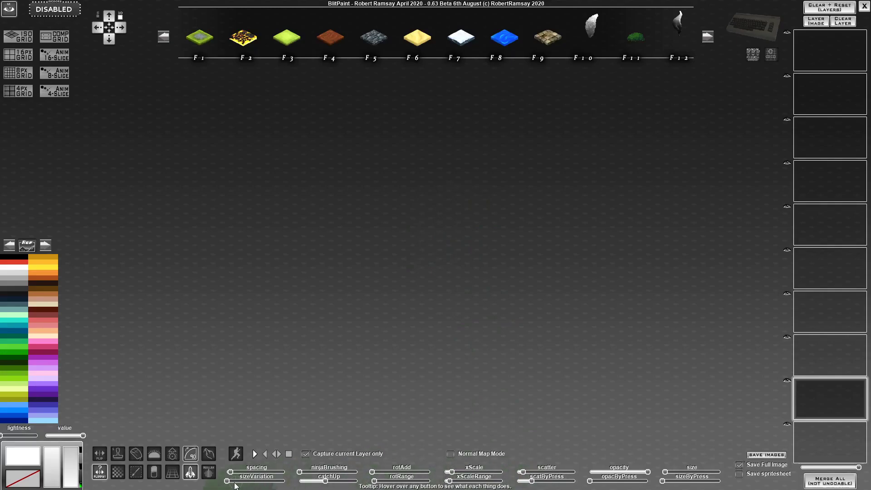
left_click_drag(235, 482, 239, 481)
mouse_move(511, 125)
left_mouse_down()
mouse_move(412, 157)
mouse_move(540, 197)
mouse_move(324, 278)
mouse_move(453, 278)
mouse_move(338, 314)
mouse_move(424, 255)
mouse_move(575, 284)
mouse_move(284, 333)
mouse_move(564, 352)
mouse_move(575, 342)
left_mouse_up()
key("ctrl+z")
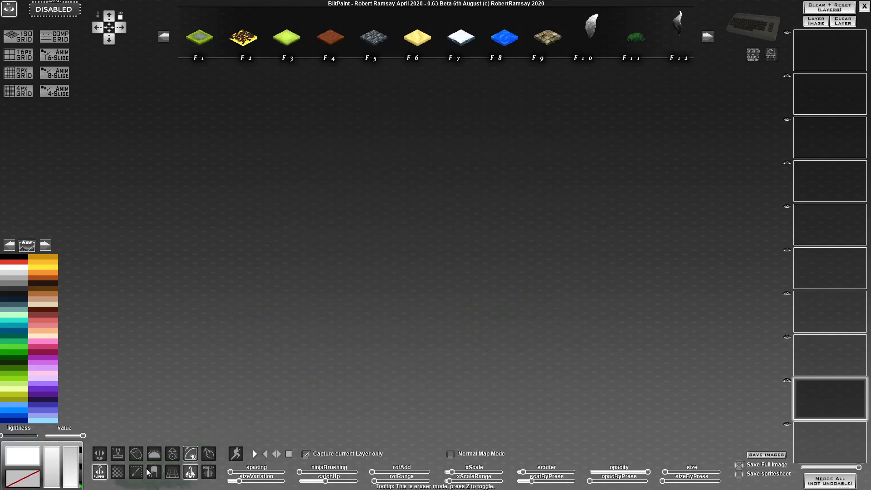
Turn on perspective mode with the horizon above mid-canvas, test the leaf brush across the ground below it, and clear the layer
left_click(172, 472)
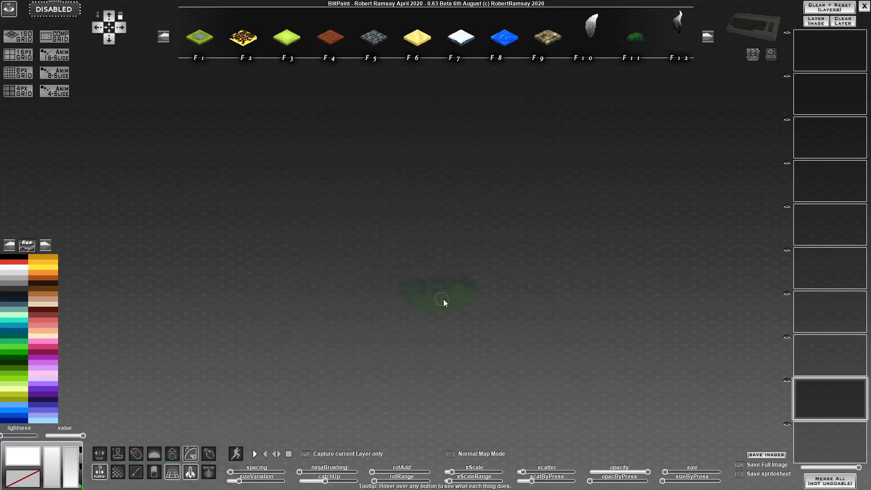
scroll(462, 310, "up", 10)
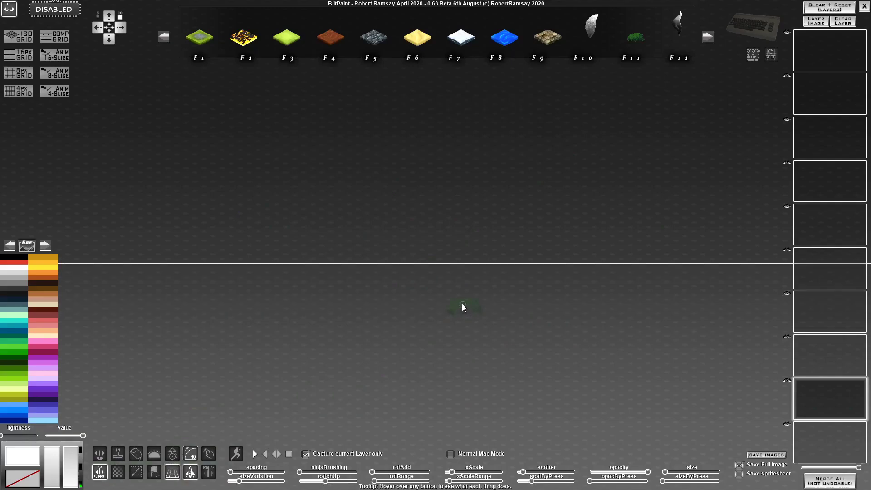
left_click_drag(436, 229, 313, 222)
mouse_move(382, 234)
left_mouse_down()
mouse_move(568, 250)
mouse_move(525, 273)
mouse_move(241, 346)
mouse_move(273, 369)
mouse_move(428, 406)
mouse_move(283, 371)
mouse_move(149, 380)
mouse_move(171, 362)
mouse_move(150, 352)
mouse_move(195, 333)
mouse_move(397, 321)
mouse_move(399, 347)
mouse_move(192, 395)
mouse_move(413, 377)
left_mouse_up()
mouse_move(377, 342)
left_mouse_down()
mouse_move(424, 318)
mouse_move(470, 333)
mouse_move(516, 325)
mouse_move(448, 236)
mouse_move(475, 230)
mouse_move(619, 246)
mouse_move(240, 336)
mouse_move(533, 346)
mouse_move(520, 359)
mouse_move(431, 338)
left_mouse_up()
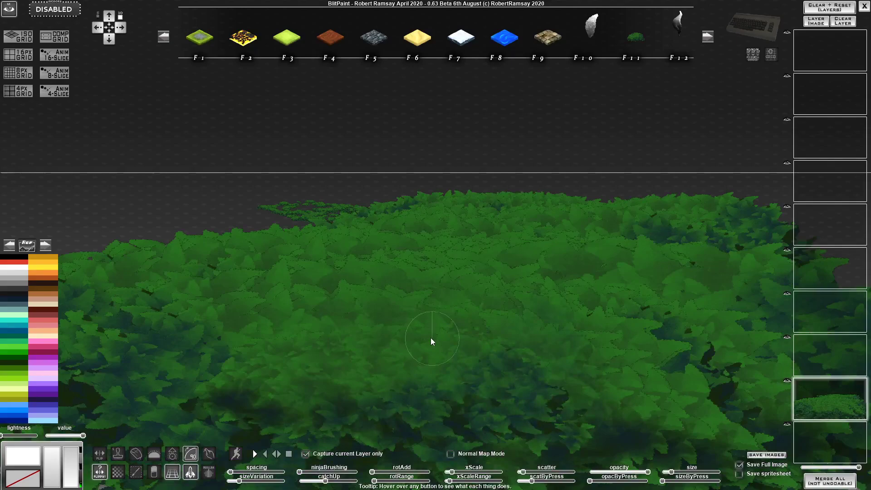
key("Delete")
Paint a field of bushes shrinking toward the horizon, changing the secondary colour to olive for varied greens
mouse_move(486, 236)
left_mouse_down()
mouse_move(452, 211)
mouse_move(541, 202)
mouse_move(481, 219)
left_mouse_up()
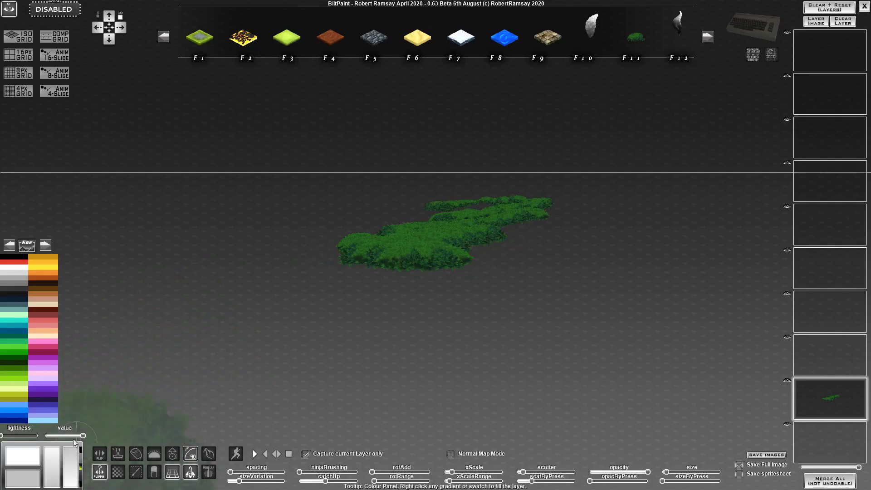
left_click(20, 397)
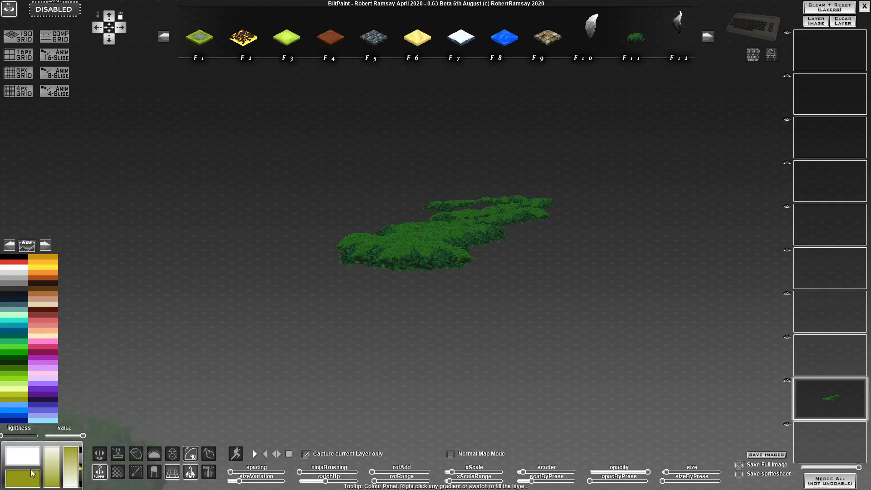
mouse_move(349, 256)
left_mouse_down()
mouse_move(465, 272)
mouse_move(453, 285)
mouse_move(309, 295)
mouse_move(299, 310)
mouse_move(542, 324)
mouse_move(318, 348)
mouse_move(500, 357)
mouse_move(474, 377)
mouse_move(542, 376)
mouse_move(338, 239)
mouse_move(472, 220)
mouse_move(498, 207)
mouse_move(545, 210)
left_mouse_up()
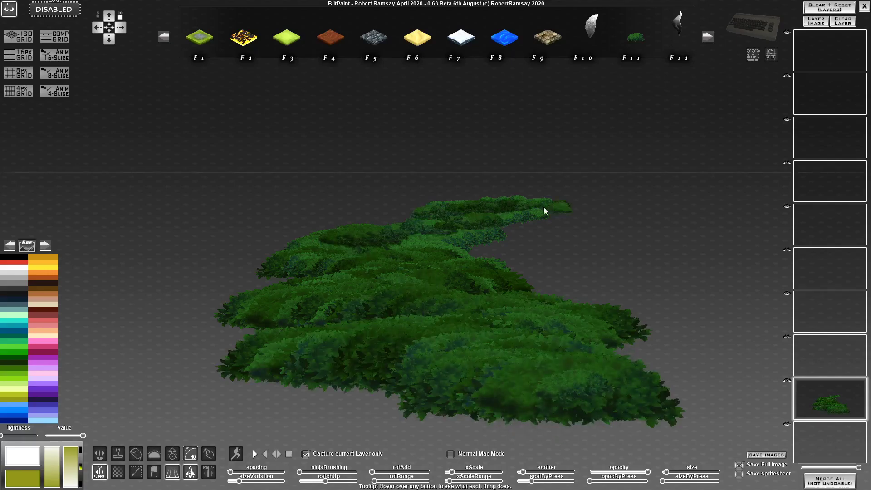
mouse_move(339, 233)
left_mouse_down()
mouse_move(505, 242)
mouse_move(238, 283)
mouse_move(467, 280)
mouse_move(491, 290)
mouse_move(243, 333)
mouse_move(449, 350)
mouse_move(535, 371)
mouse_move(270, 348)
mouse_move(28, 385)
left_mouse_up()
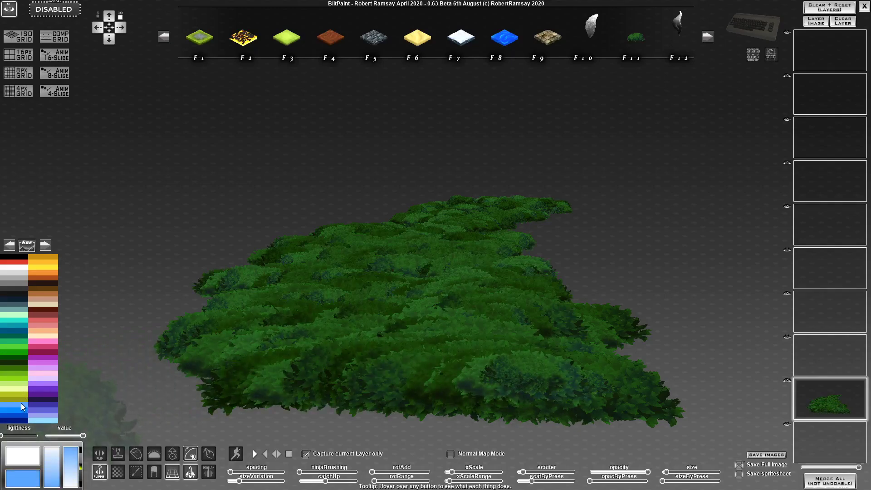
Widen the bush field on both sides, using light blue and turquoise as primary colours with olive as the secondary
left_click(21, 401)
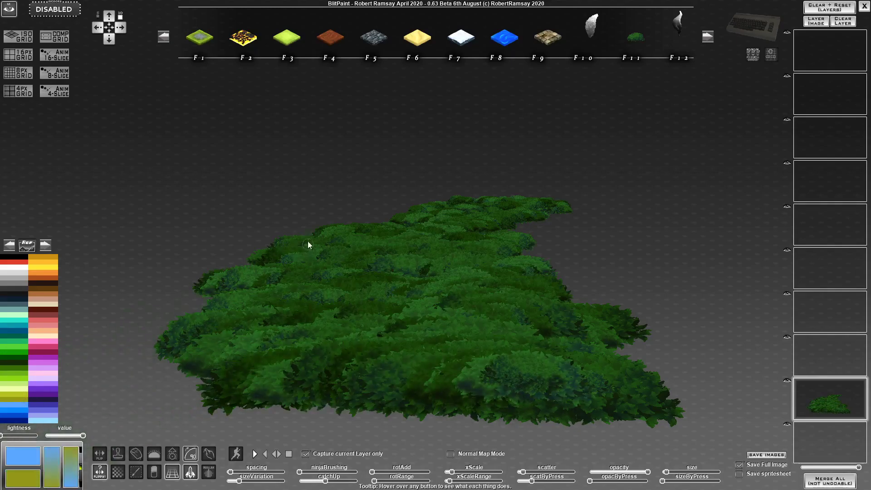
mouse_move(360, 209)
left_mouse_down()
mouse_move(399, 229)
mouse_move(228, 305)
mouse_move(375, 339)
mouse_move(431, 368)
mouse_move(499, 363)
mouse_move(527, 338)
left_mouse_up()
left_click(22, 321)
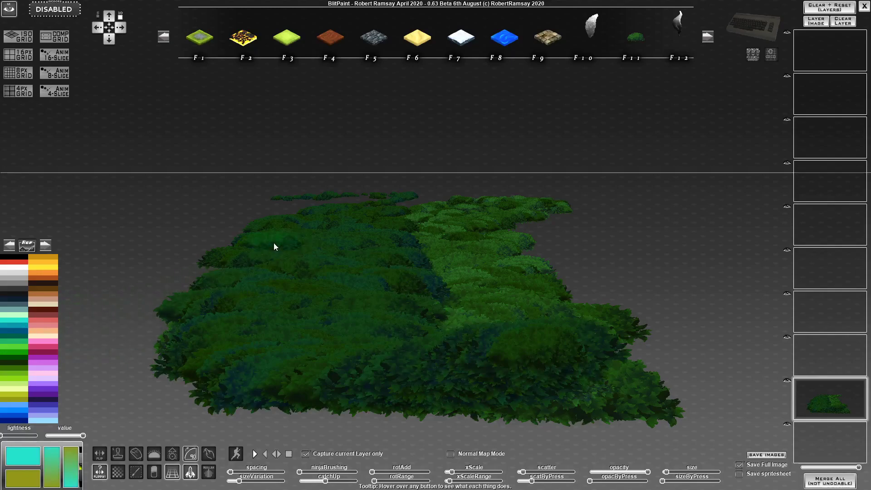
mouse_move(272, 245)
left_mouse_down()
mouse_move(269, 296)
mouse_move(429, 346)
mouse_move(448, 376)
mouse_move(519, 391)
mouse_move(645, 387)
mouse_move(492, 329)
mouse_move(598, 352)
mouse_move(630, 376)
mouse_move(523, 375)
mouse_move(447, 226)
mouse_move(575, 255)
mouse_move(662, 318)
mouse_move(611, 289)
mouse_move(601, 316)
mouse_move(680, 371)
mouse_move(614, 392)
mouse_move(591, 232)
mouse_move(548, 215)
left_mouse_up()
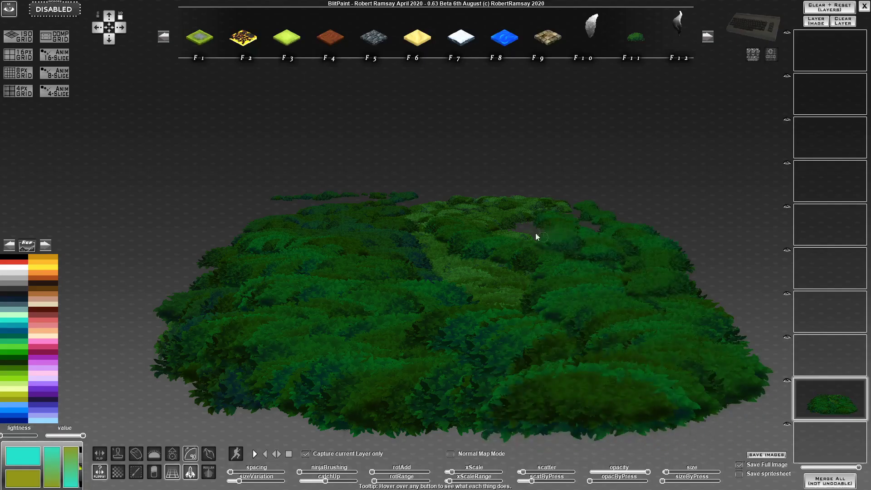
mouse_move(607, 211)
left_mouse_down()
mouse_move(668, 299)
mouse_move(597, 379)
mouse_move(454, 403)
mouse_move(249, 397)
mouse_move(233, 386)
mouse_move(291, 358)
left_mouse_up()
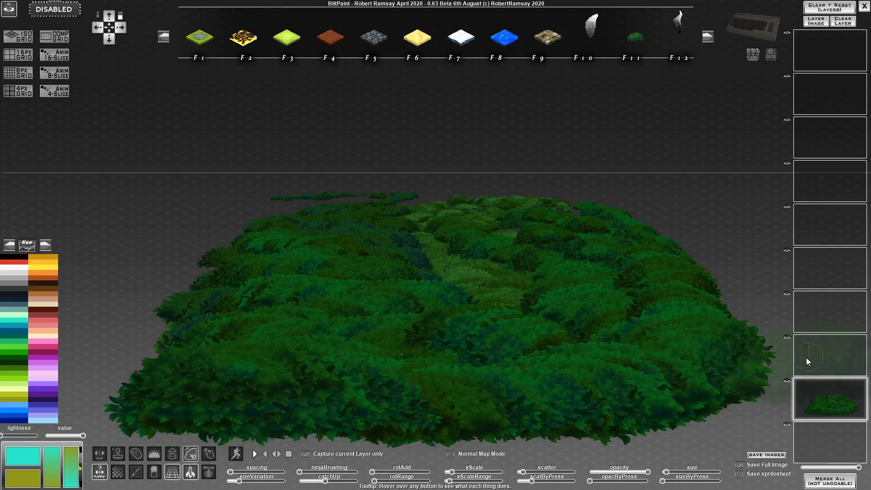
Paint extra foreground bush clumps on each of the three layers above the bush field
left_click(805, 354)
mouse_move(590, 336)
left_mouse_down()
mouse_move(533, 373)
mouse_move(430, 404)
mouse_move(568, 395)
left_mouse_up()
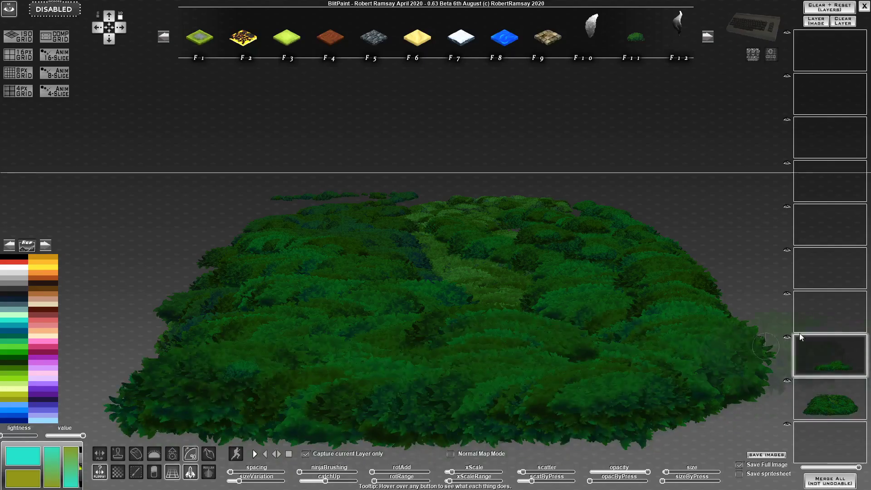
left_click(802, 320)
mouse_move(683, 310)
left_mouse_down()
mouse_move(342, 362)
mouse_move(653, 368)
left_mouse_up()
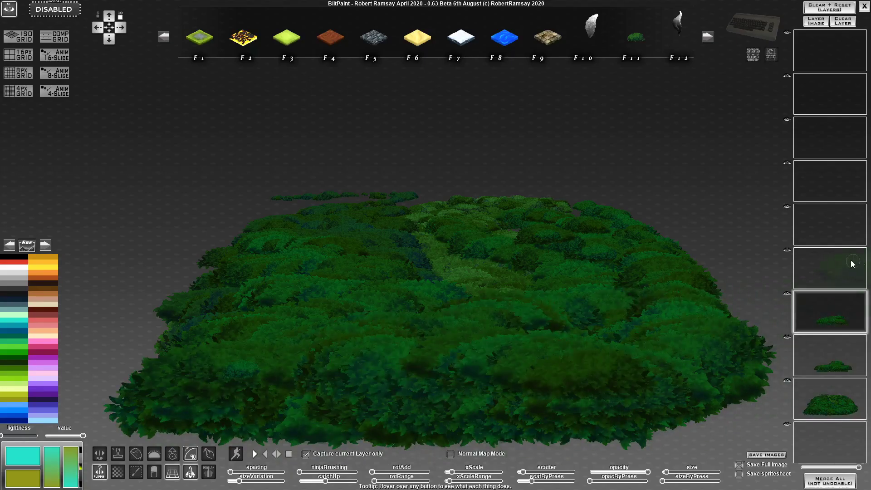
left_click(849, 262)
left_click_drag(392, 357, 343, 380)
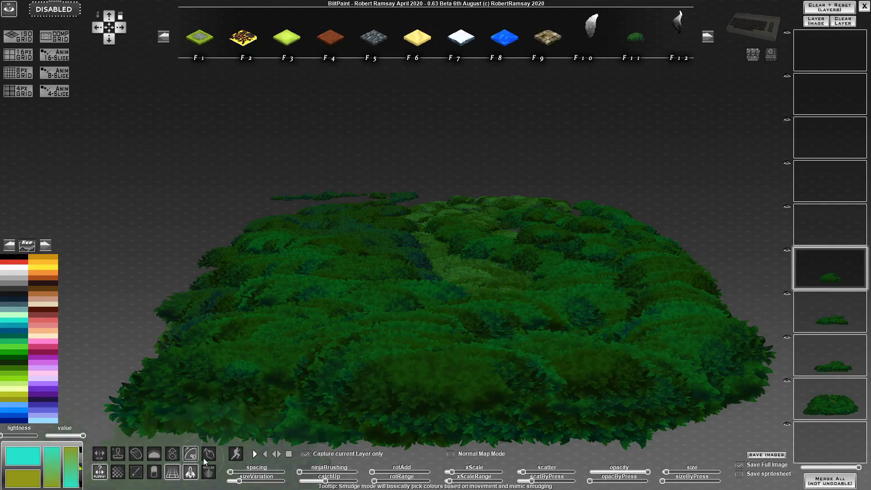
Clear the painted bushes from all layers
left_click(210, 475)
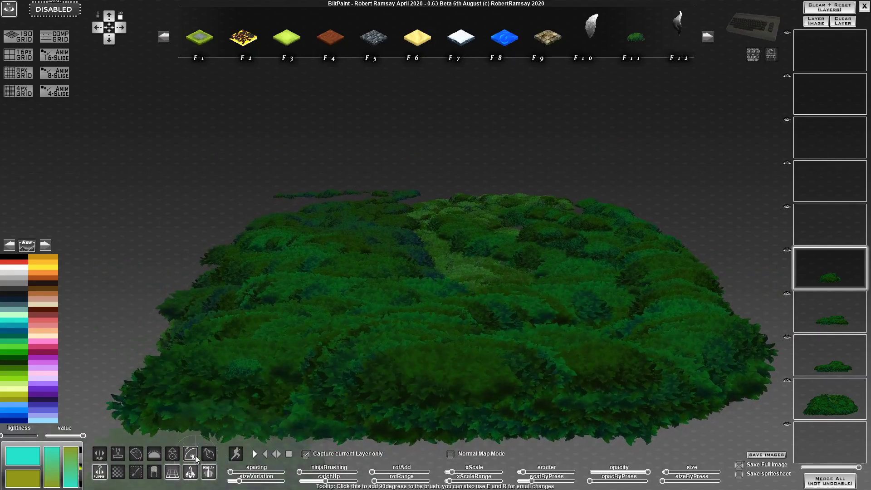
left_click(214, 474)
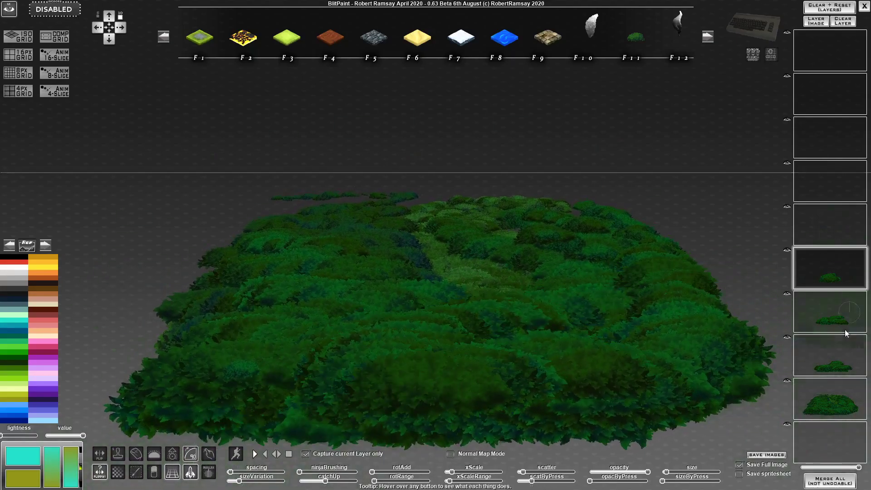
key("Delete")
Try painting a row of bushes on the lowest layer and a second mound on the layer above, and clear both
left_click(815, 424)
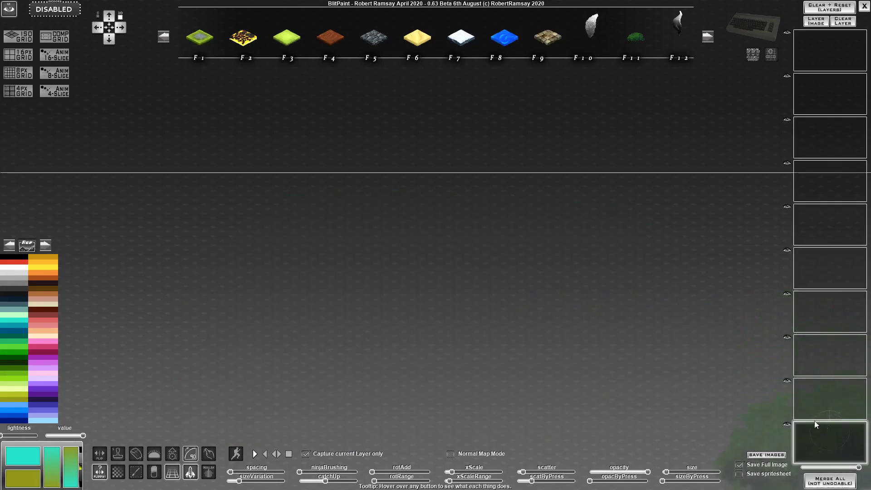
mouse_move(246, 383)
left_mouse_down()
mouse_move(238, 399)
mouse_move(175, 389)
mouse_move(478, 352)
mouse_move(854, 398)
left_mouse_up()
left_click(854, 398)
mouse_move(281, 304)
left_mouse_down()
mouse_move(418, 303)
mouse_move(325, 352)
mouse_move(401, 373)
left_mouse_up()
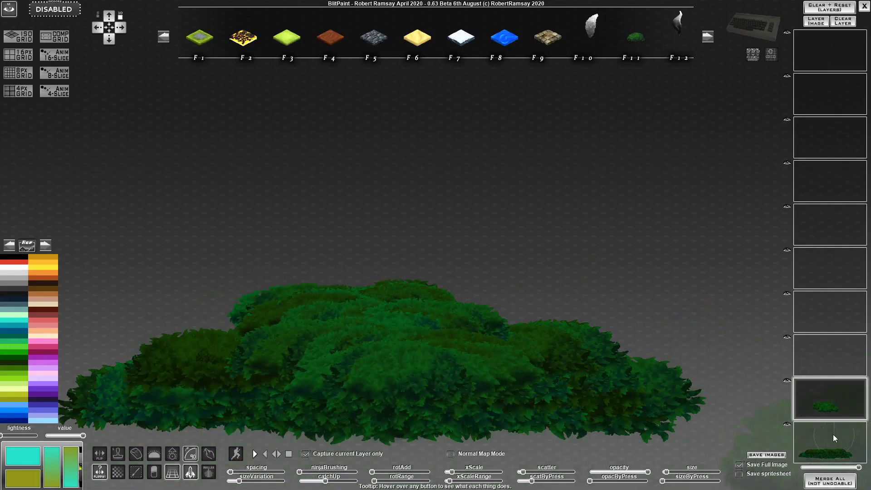
key("Delete")
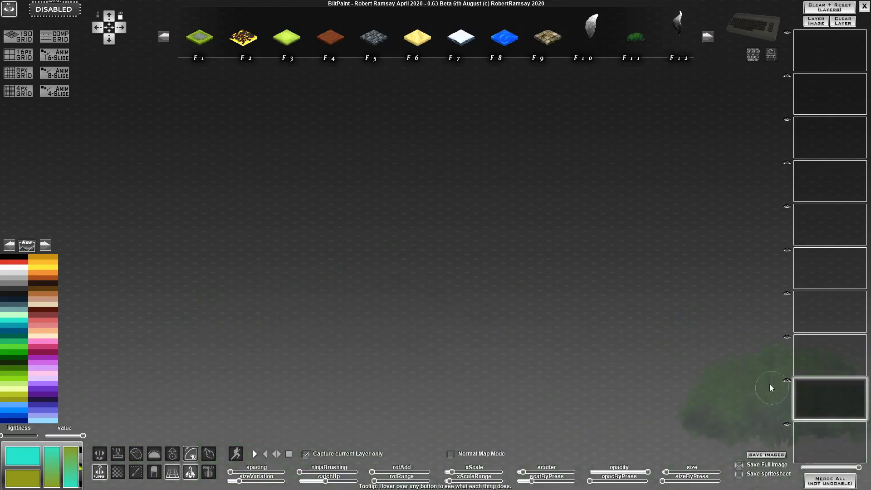
Fill the lowest layer with an olive-to-turquoise vertical gradient and select the layer above it
left_click(74, 465)
left_click(804, 434)
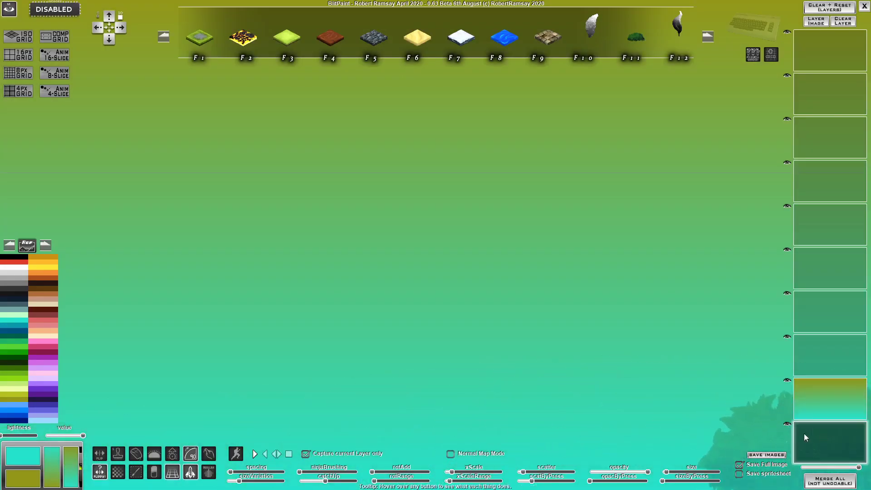
left_click(824, 395)
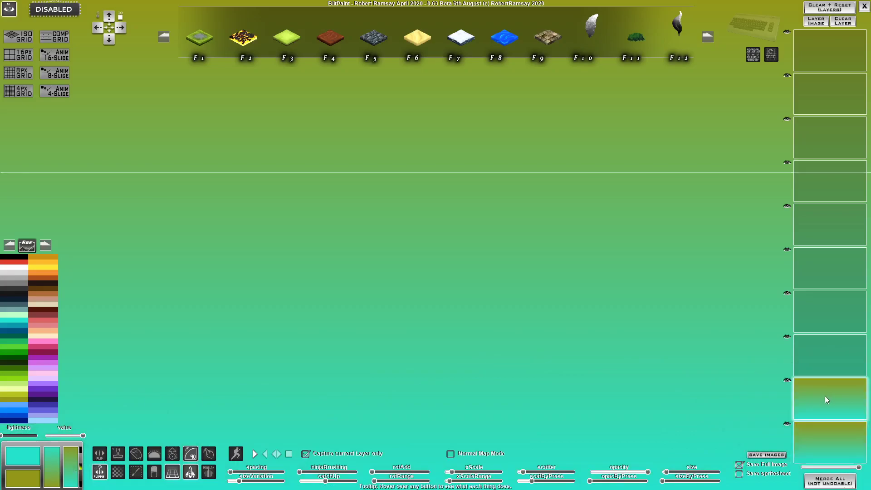
Try painting large foreground bushes and a tiny clump at the horizon over the gradient, undoing each attempt
mouse_move(295, 290)
left_mouse_down()
mouse_move(252, 307)
mouse_move(287, 333)
mouse_move(384, 339)
mouse_move(459, 393)
mouse_move(296, 394)
mouse_move(186, 364)
mouse_move(393, 319)
mouse_move(552, 399)
mouse_move(613, 305)
left_mouse_up()
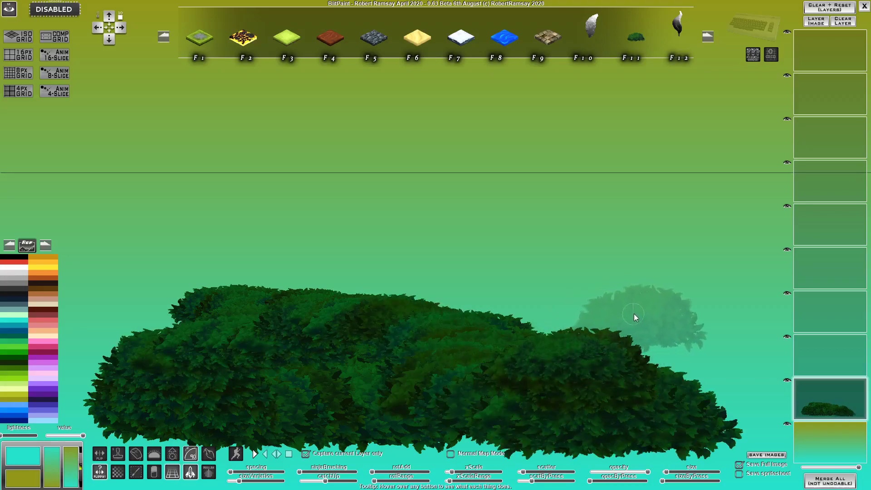
key("ctrl+z")
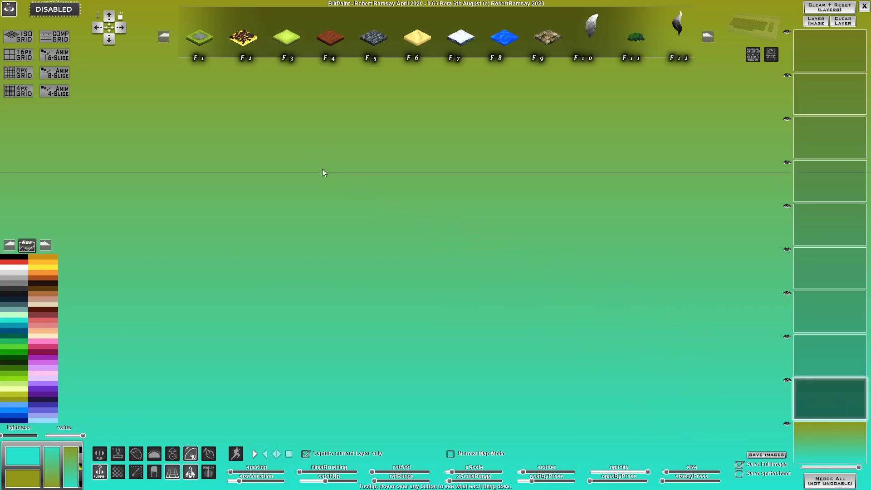
left_click_drag(322, 169, 342, 170)
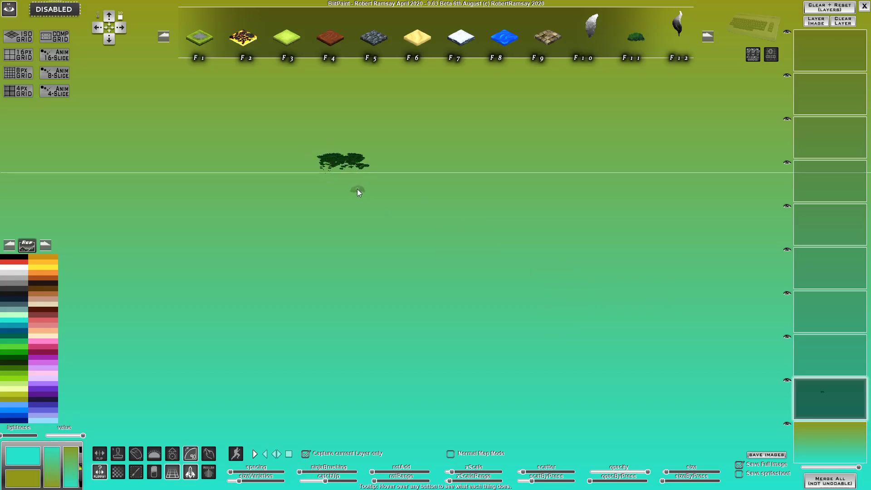
key("ctrl+z")
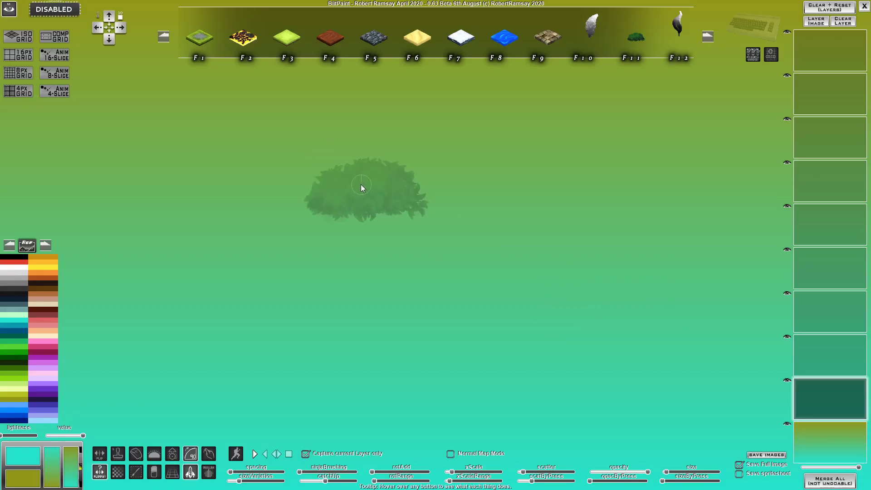
Paint faint distant foliage hills in muted greens with a smaller bush brush, adding a slightly brighter green mound in front
scroll(361, 175, "down", 5)
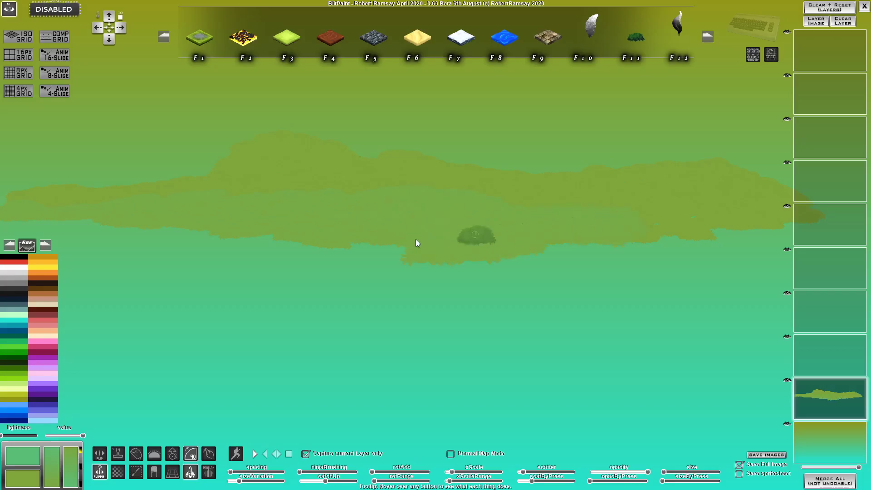
left_click(20, 381)
left_click(21, 373)
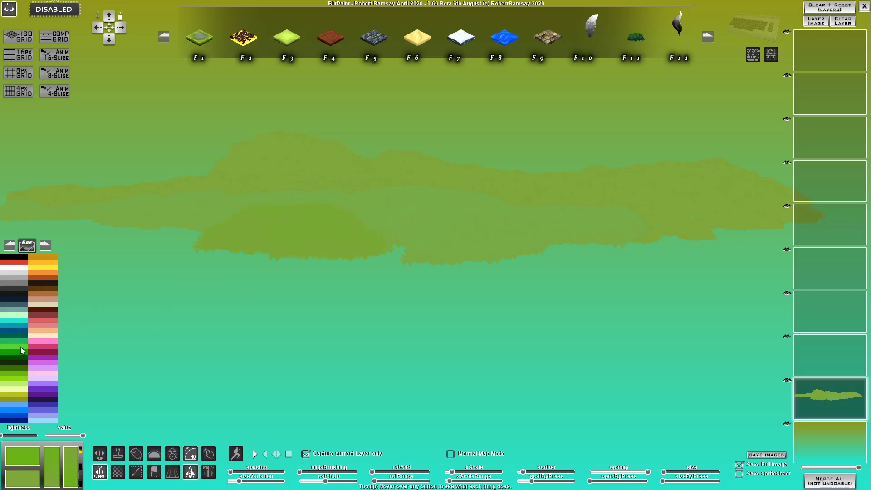
Set deep green as the primary colour and paint a wide band of foliage across the canvas in front of the distant hills
left_click(13, 353)
left_click(266, 270)
left_click_drag(396, 227, 430, 262)
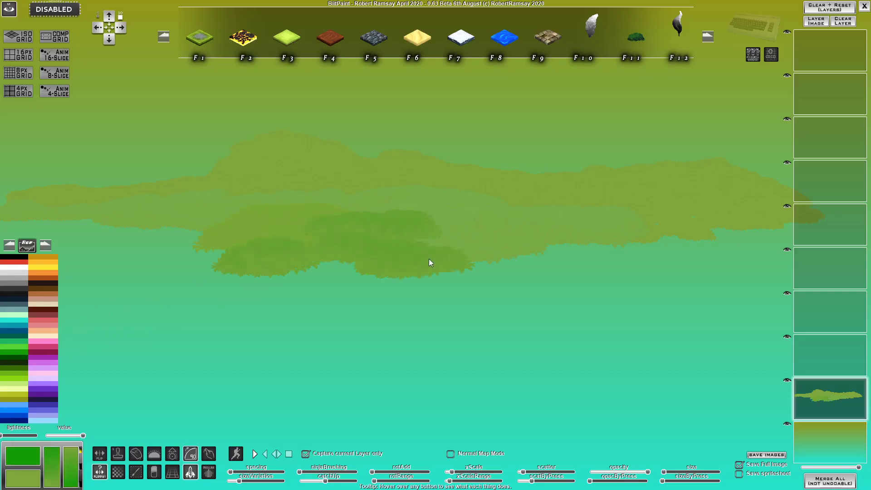
mouse_move(614, 248)
left_mouse_down()
mouse_move(717, 230)
mouse_move(736, 254)
mouse_move(619, 271)
mouse_move(312, 264)
mouse_move(53, 225)
mouse_move(183, 268)
left_mouse_up()
mouse_move(171, 230)
left_mouse_down()
mouse_move(252, 279)
mouse_move(189, 292)
mouse_move(406, 278)
left_mouse_up()
left_click_drag(681, 277, 570, 302)
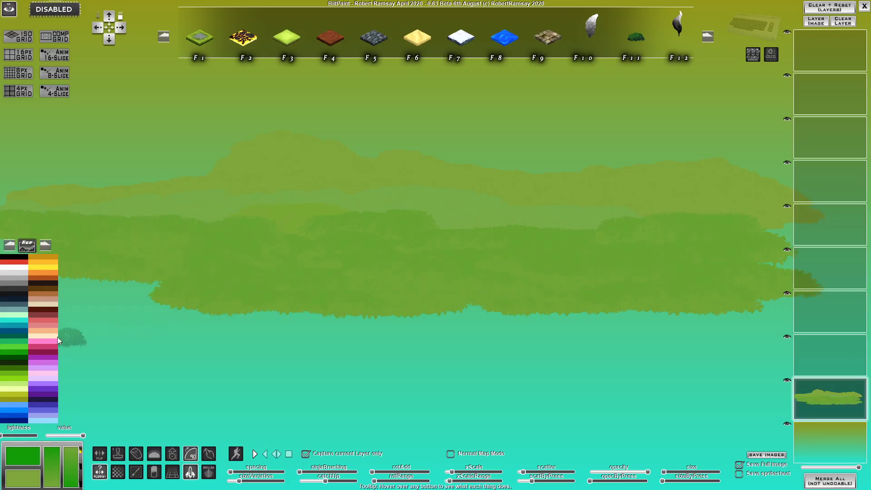
Set dark teal as a painting colour and paint a faint mound and a solid dark teal bush in front of the green band
left_click(18, 338)
mouse_move(227, 284)
left_mouse_down()
mouse_move(320, 276)
mouse_move(354, 311)
left_mouse_up()
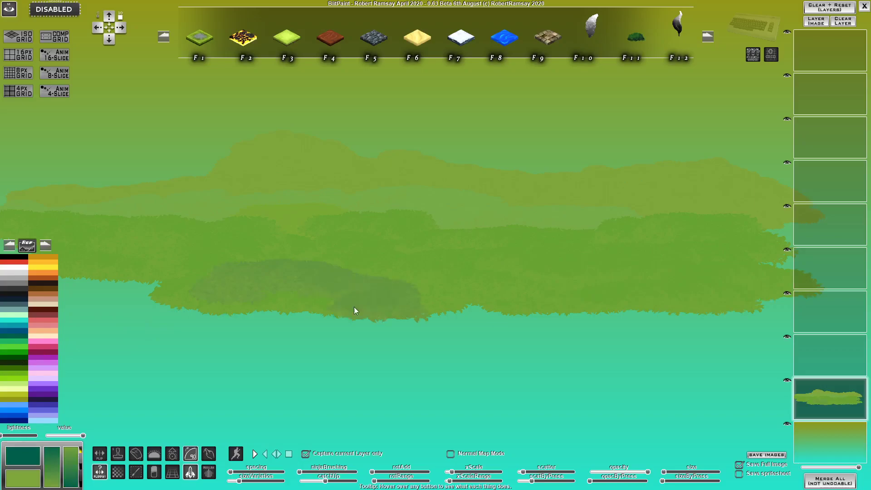
key("x")
mouse_move(519, 288)
left_mouse_down()
mouse_move(582, 265)
mouse_move(628, 308)
mouse_move(541, 317)
left_mouse_up()
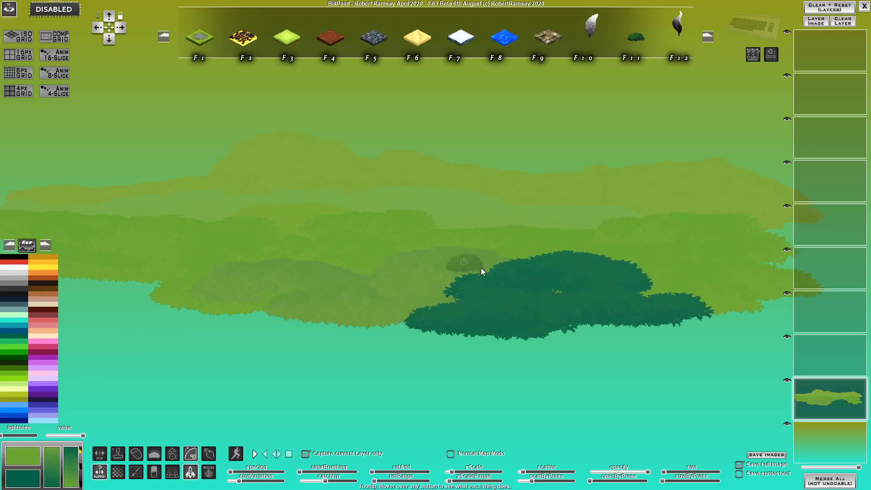
left_click_drag(465, 288, 394, 310)
Sample the green from the canvas, swap the colours and paint a dark green foliage band across the canvas over the teal bush
right_click(454, 240)
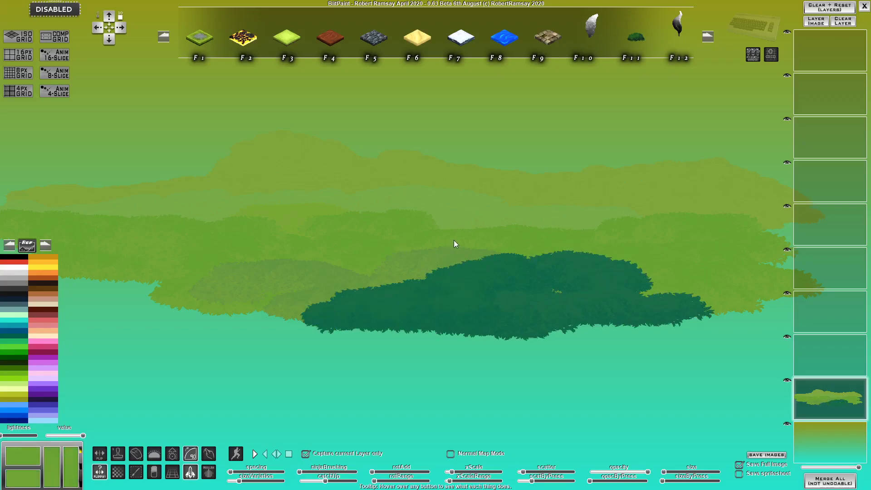
key("x")
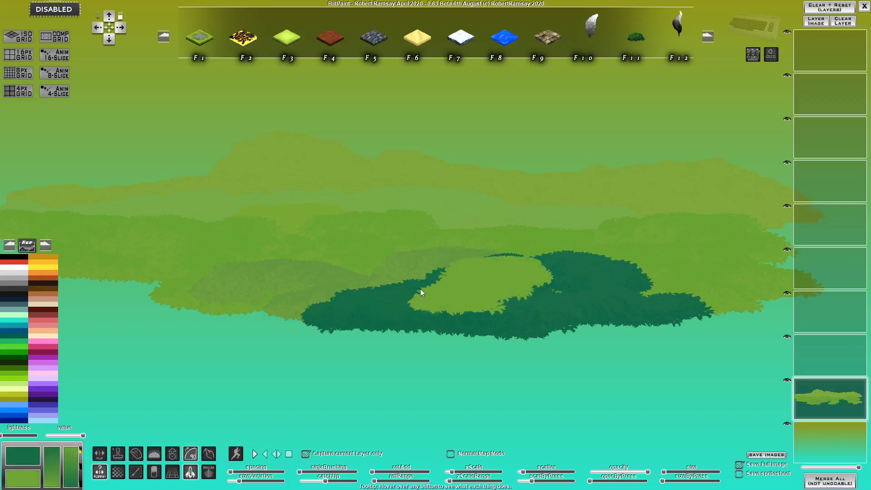
left_click_drag(432, 296, 329, 309)
key("x")
mouse_move(442, 296)
left_mouse_down()
mouse_move(471, 294)
mouse_move(438, 308)
mouse_move(314, 324)
mouse_move(301, 311)
mouse_move(476, 299)
mouse_move(507, 289)
left_mouse_up()
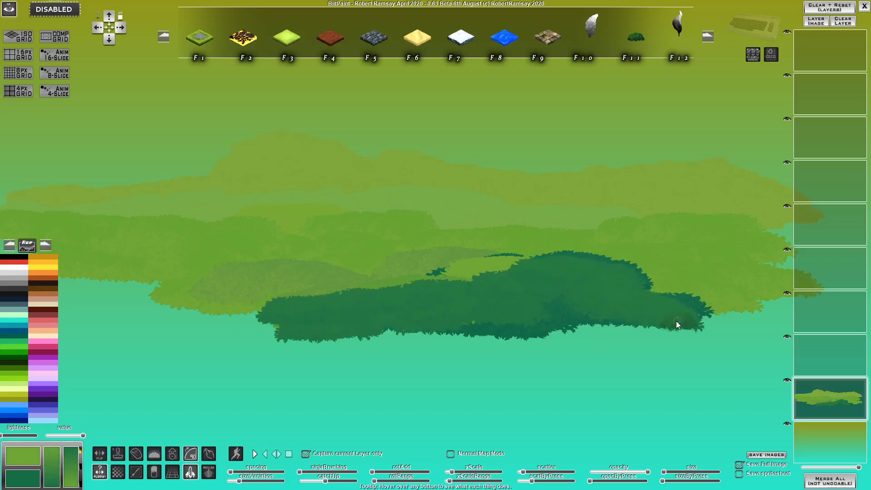
mouse_move(677, 324)
left_mouse_down()
mouse_move(612, 274)
mouse_move(690, 300)
left_mouse_up()
mouse_move(704, 336)
left_mouse_down()
mouse_move(637, 331)
mouse_move(469, 344)
mouse_move(282, 334)
left_mouse_up()
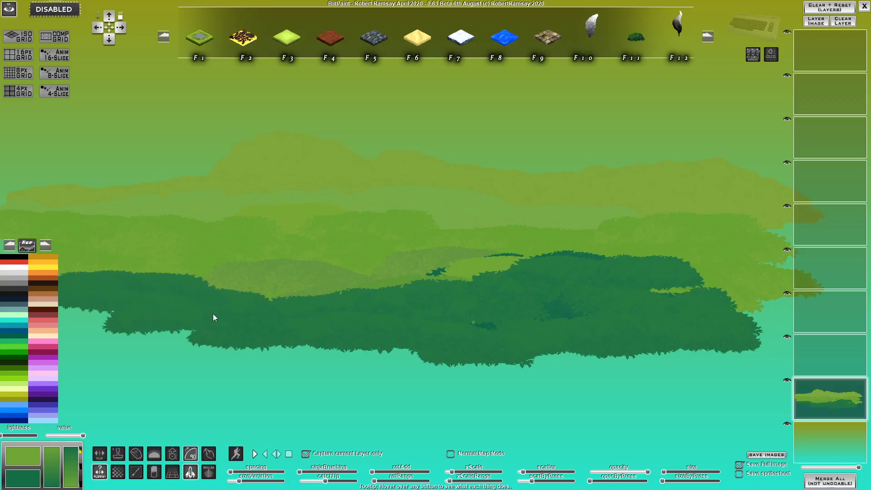
Select the empty layer above the hills and thicken the dark green band with rounded bushes along its crest and lower edge
left_click(819, 347)
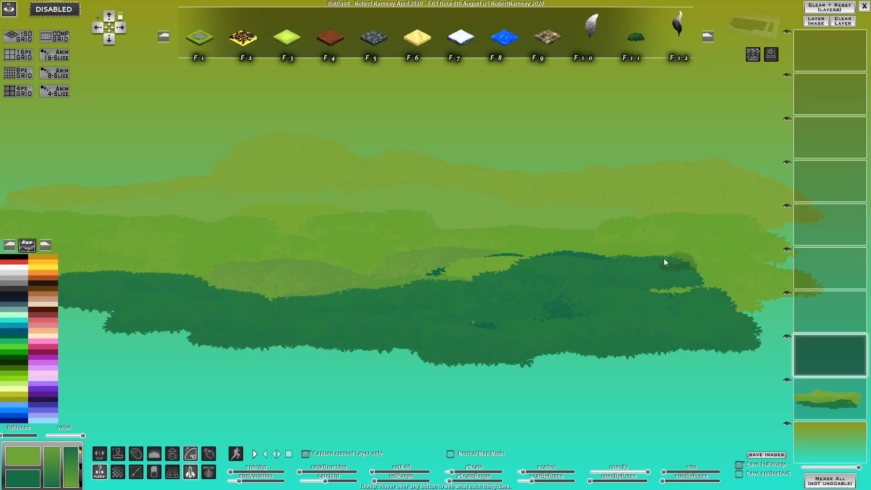
left_click_drag(664, 258, 561, 260)
mouse_move(614, 278)
left_mouse_down()
mouse_move(689, 270)
mouse_move(644, 302)
left_mouse_up()
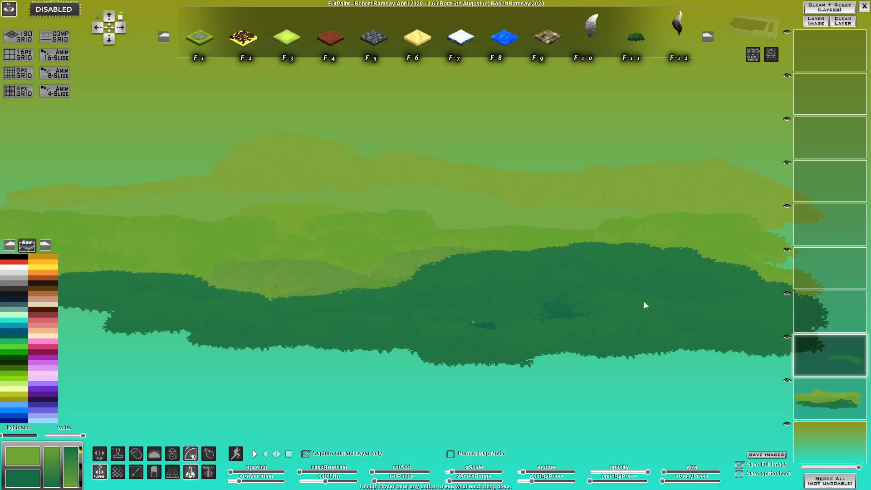
left_click_drag(361, 295, 89, 287)
left_click_drag(113, 348, 369, 349)
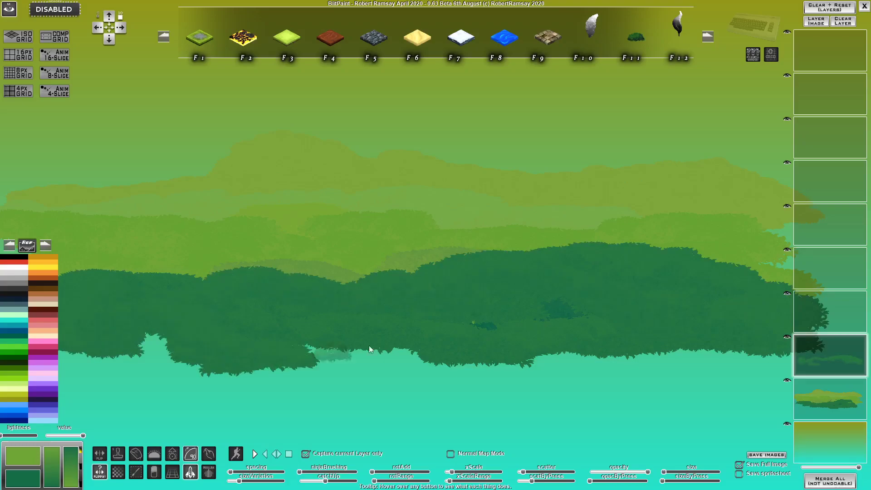
Select the next empty layer up, set dark green and bright green as the colours, and paint a dark shaded foreground bush
left_click(866, 298)
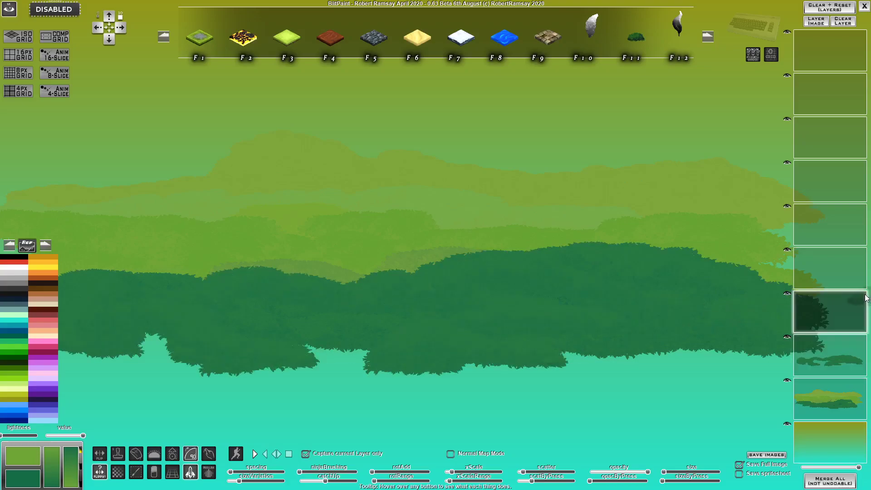
left_click(14, 357)
right_click(18, 347)
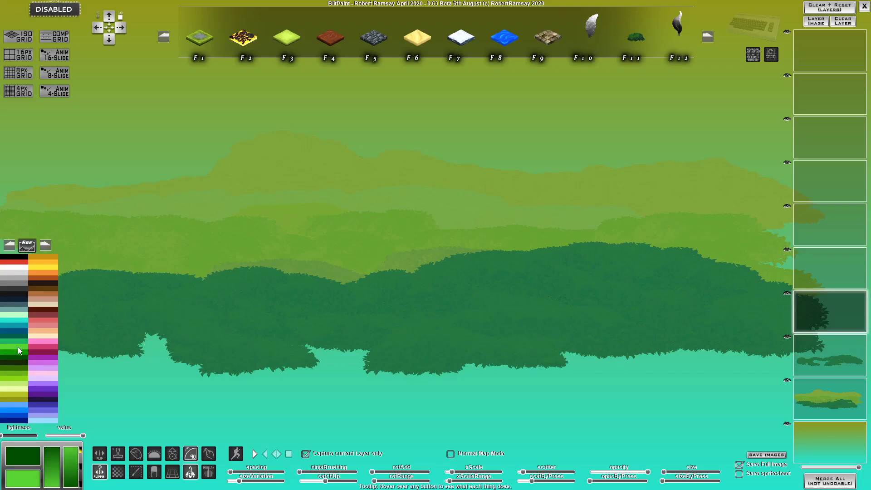
key("x")
mouse_move(353, 327)
left_mouse_down()
mouse_move(301, 313)
mouse_move(270, 345)
mouse_move(332, 329)
mouse_move(396, 339)
mouse_move(394, 361)
mouse_move(450, 346)
mouse_move(434, 337)
mouse_move(387, 349)
mouse_move(427, 369)
mouse_move(454, 311)
mouse_move(484, 350)
mouse_move(480, 371)
mouse_move(396, 367)
mouse_move(347, 337)
mouse_move(227, 353)
mouse_move(236, 362)
mouse_move(619, 367)
left_mouse_up()
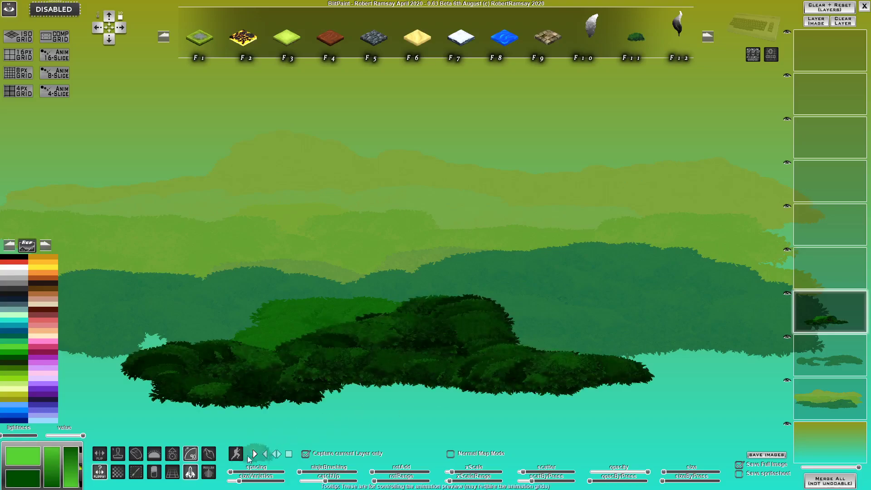
Widen the foreground bush along its base, sample a lighter background green, and paint another rounded bush over the bright green patch
left_click(209, 471)
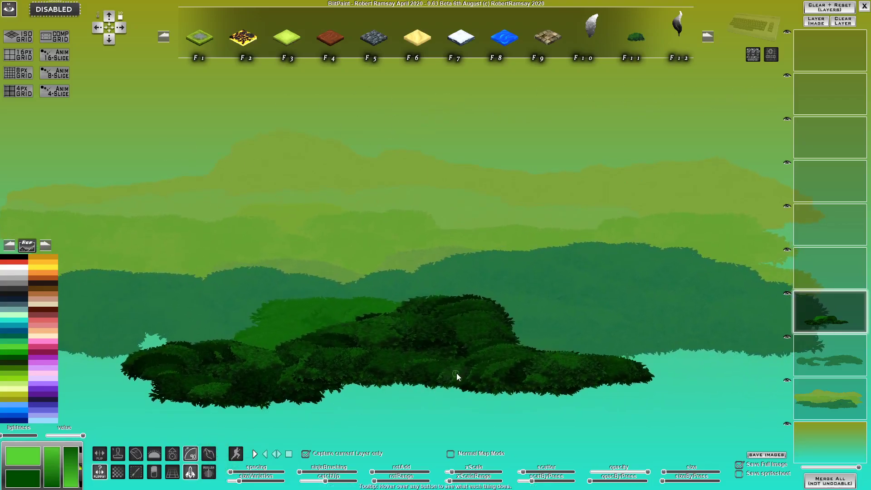
mouse_move(458, 375)
left_mouse_down()
mouse_move(602, 397)
mouse_move(553, 405)
mouse_move(339, 399)
mouse_move(268, 385)
mouse_move(210, 396)
mouse_move(115, 379)
left_mouse_up()
right_click(324, 256)
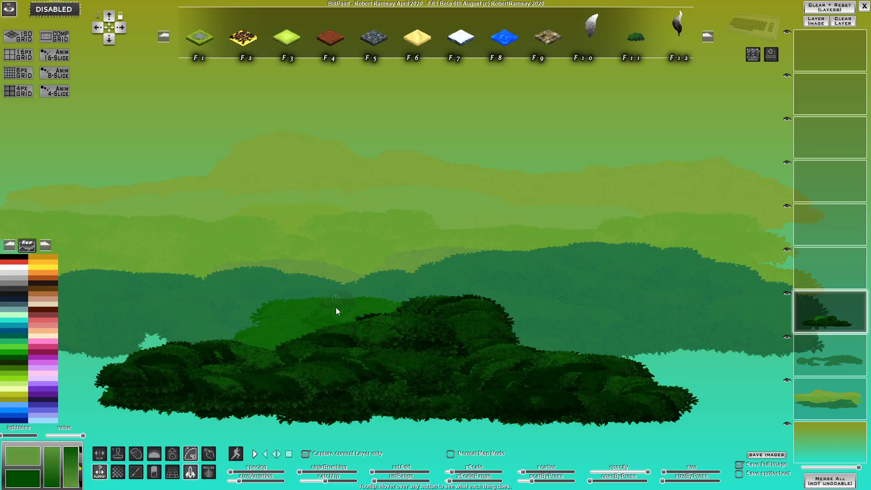
mouse_move(335, 307)
left_mouse_down()
mouse_move(201, 357)
mouse_move(373, 369)
mouse_move(390, 360)
left_mouse_up()
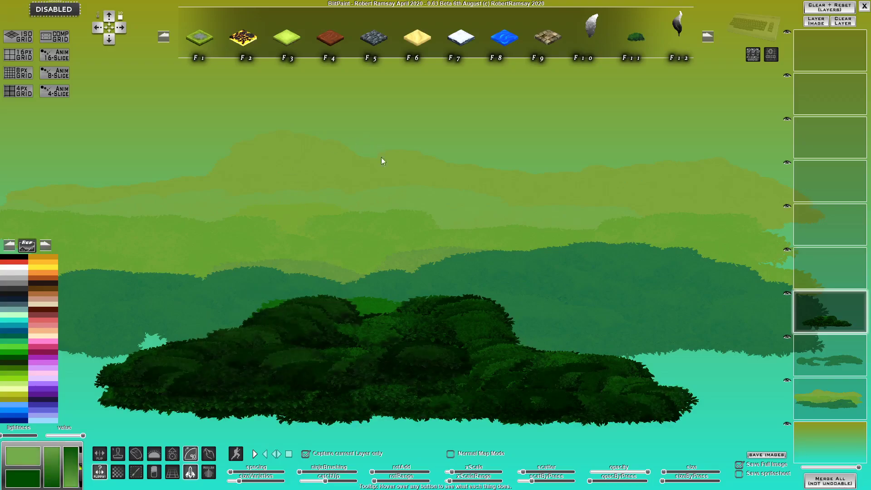
Sample two background greens and paint a short foliage column and a tall column curving over into an overhanging arch
right_click(434, 200)
right_click(472, 283)
mouse_move(368, 330)
left_mouse_down()
mouse_move(408, 314)
mouse_move(476, 361)
mouse_move(522, 365)
mouse_move(511, 222)
left_mouse_up()
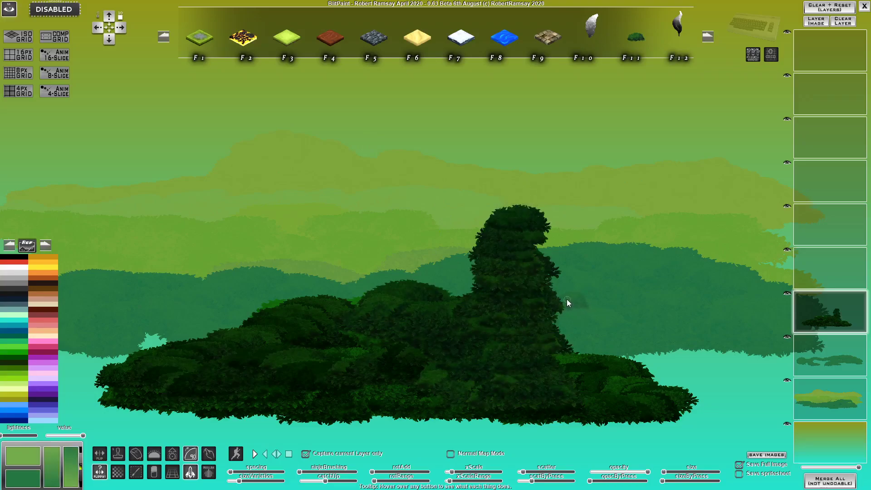
mouse_move(621, 380)
left_mouse_down()
mouse_move(627, 190)
mouse_move(643, 255)
mouse_move(583, 180)
mouse_move(630, 149)
mouse_move(427, 119)
mouse_move(402, 141)
mouse_move(390, 177)
left_mouse_up()
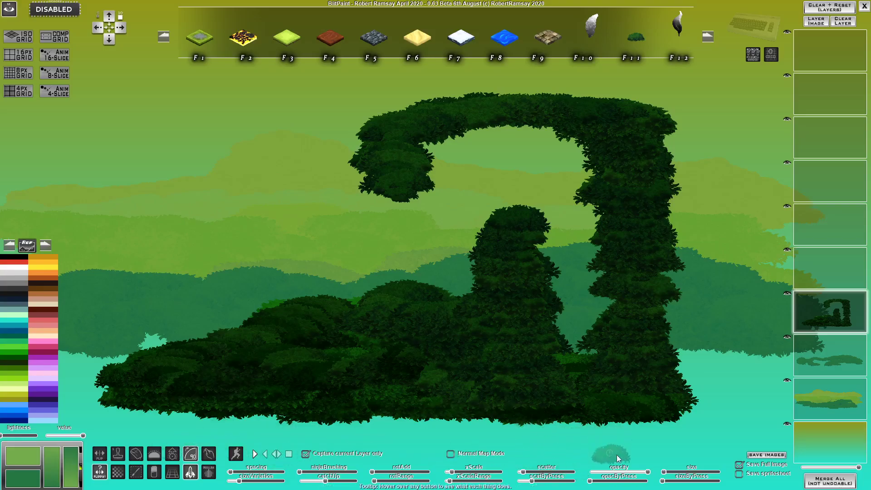
Raise the size-by-pressure setting to its maximum and paint tapering vines hanging beneath the arch
left_click_drag(664, 481, 726, 483)
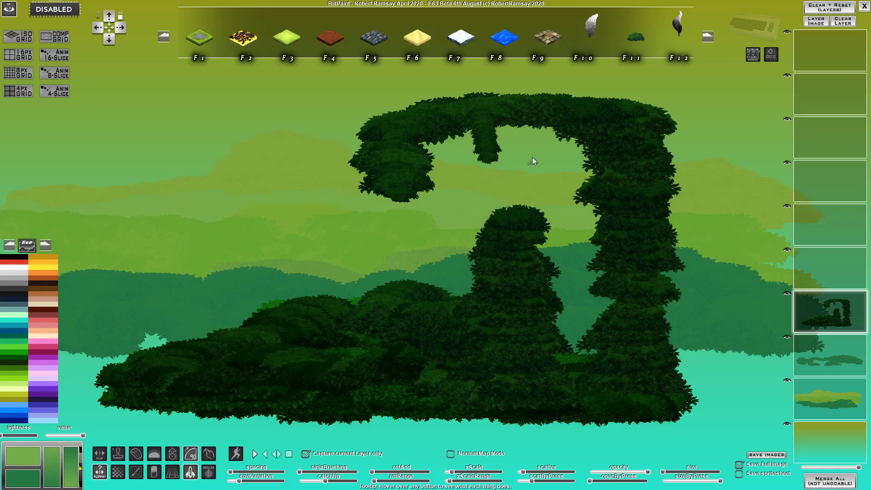
mouse_move(537, 128)
left_mouse_down()
mouse_move(542, 204)
mouse_move(540, 132)
mouse_move(544, 167)
left_mouse_up()
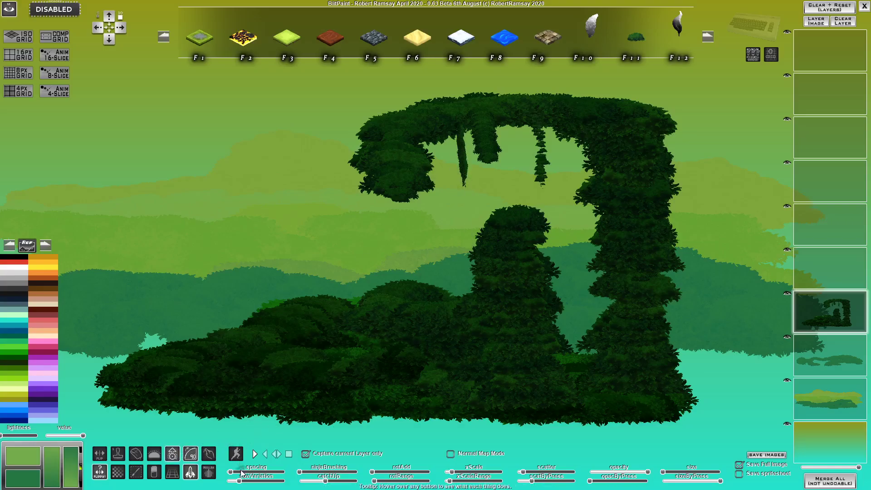
left_click(373, 231)
mouse_move(402, 235)
left_mouse_down()
mouse_move(422, 156)
mouse_move(403, 206)
mouse_move(413, 217)
mouse_move(398, 156)
left_mouse_up()
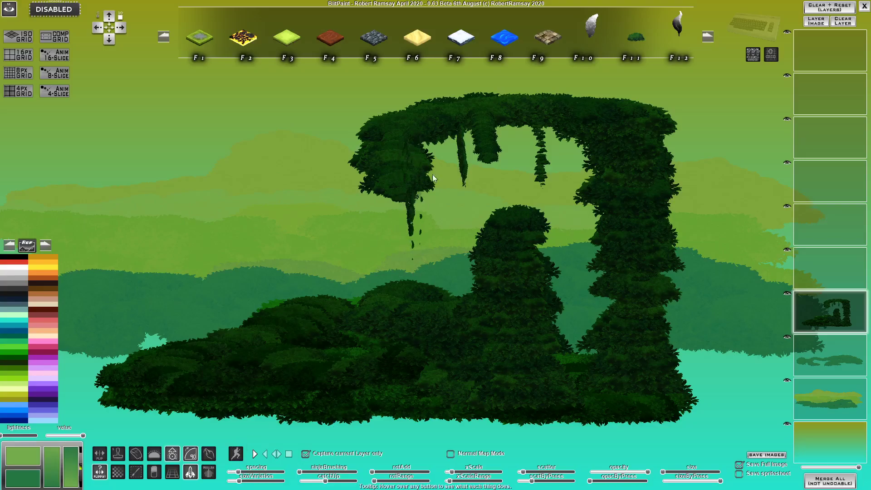
left_click_drag(454, 140, 460, 211)
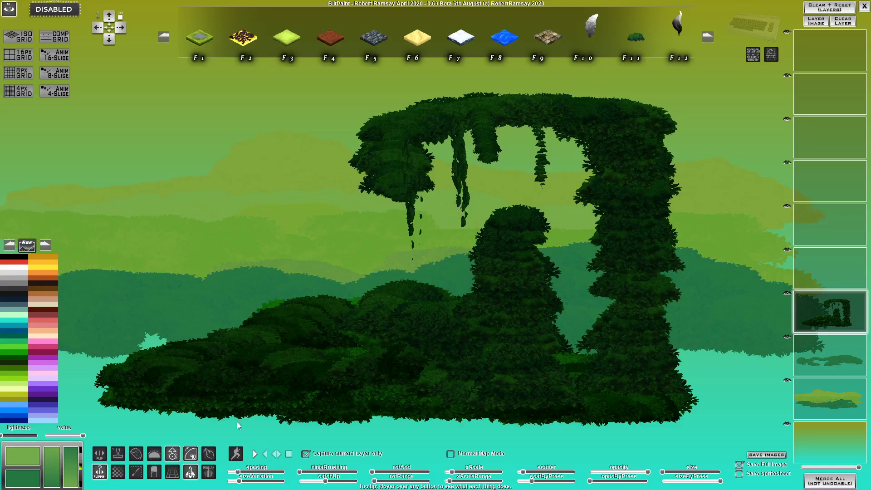
Lower the brush spacing and hang more thin vines beneath the arch and from its drooping end
left_click_drag(237, 472, 233, 472)
mouse_move(442, 157)
left_mouse_down()
mouse_move(447, 136)
mouse_move(443, 149)
left_mouse_up()
left_click_drag(443, 143, 448, 136)
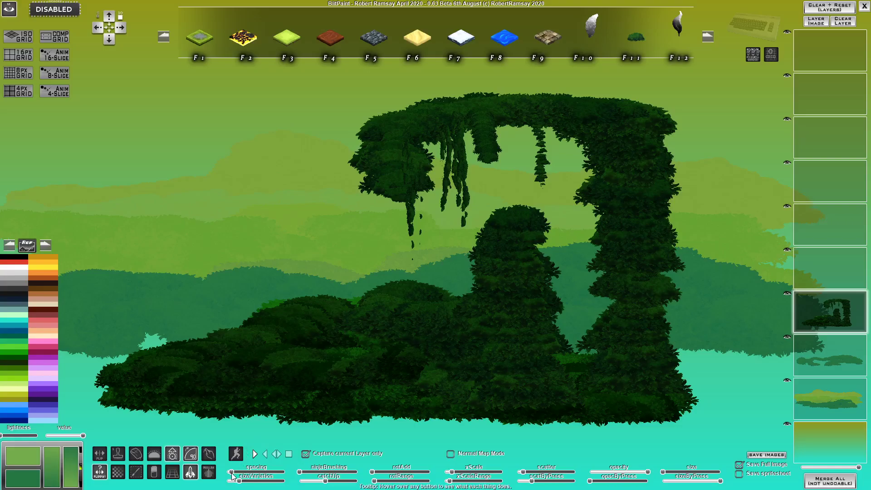
mouse_move(370, 179)
left_mouse_down()
mouse_move(371, 225)
mouse_move(374, 178)
left_mouse_up()
left_click(388, 181)
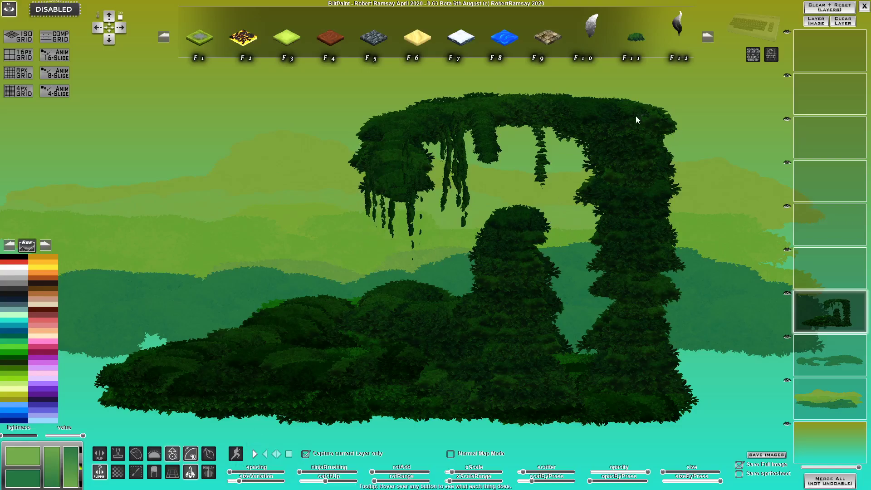
Trail thin vines down the tall column and paint palm-like fronds drooping from the top of the short column
left_click(667, 130)
left_click(624, 143)
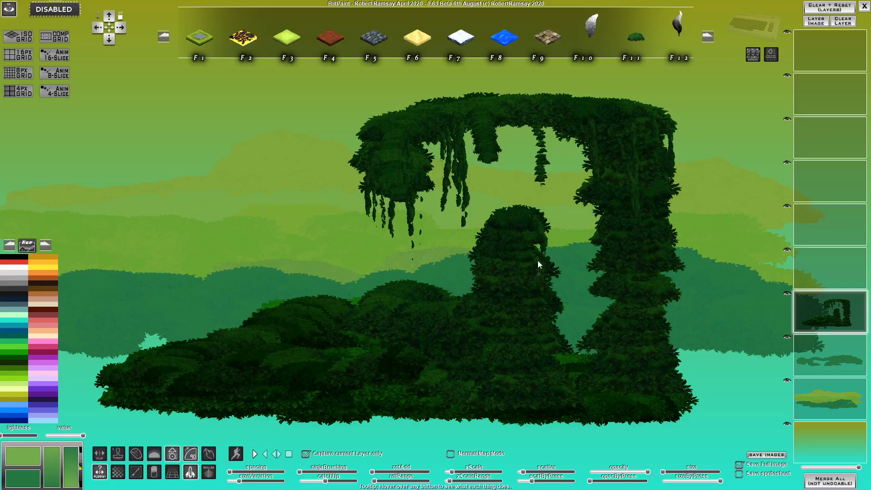
mouse_move(529, 220)
left_mouse_down()
mouse_move(558, 278)
mouse_move(491, 234)
mouse_move(426, 258)
mouse_move(503, 229)
mouse_move(456, 268)
left_mouse_up()
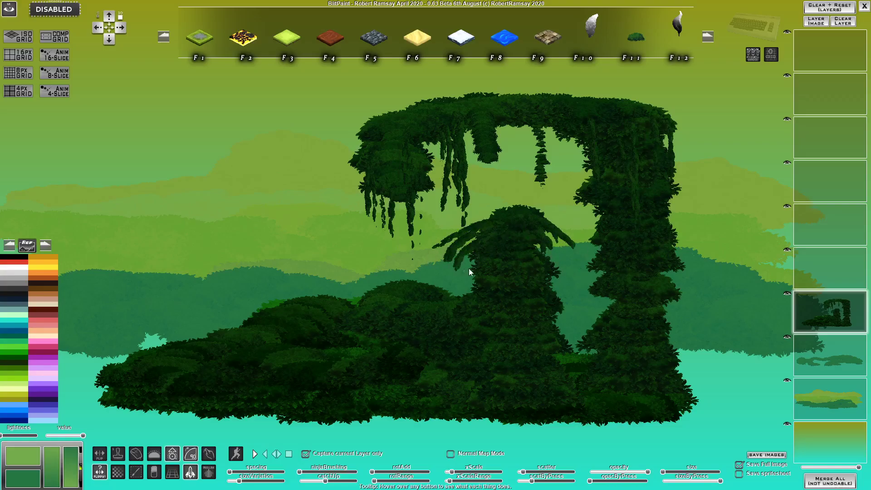
mouse_move(496, 212)
left_mouse_down()
mouse_move(448, 241)
mouse_move(413, 235)
left_mouse_up()
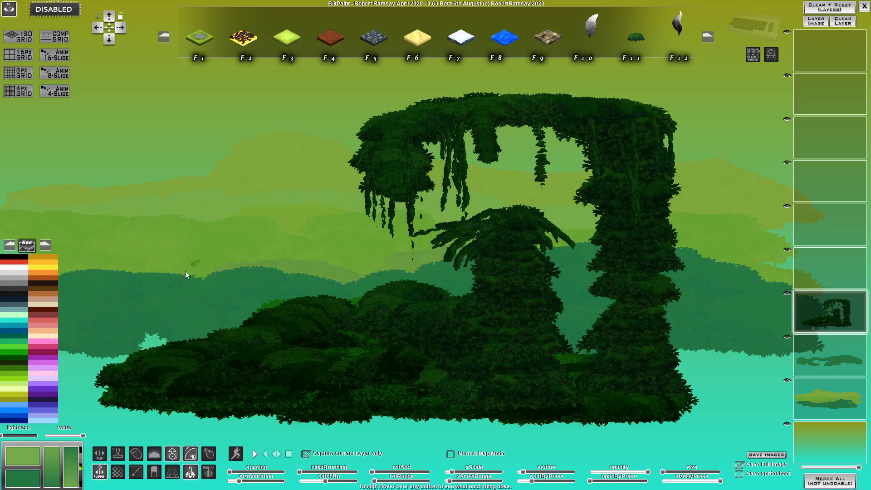
Paint thin fronds over the foreground bush and build it into a broad, dense foliage mass with a raised mound
left_click(295, 316)
left_click(272, 325)
left_click(265, 327)
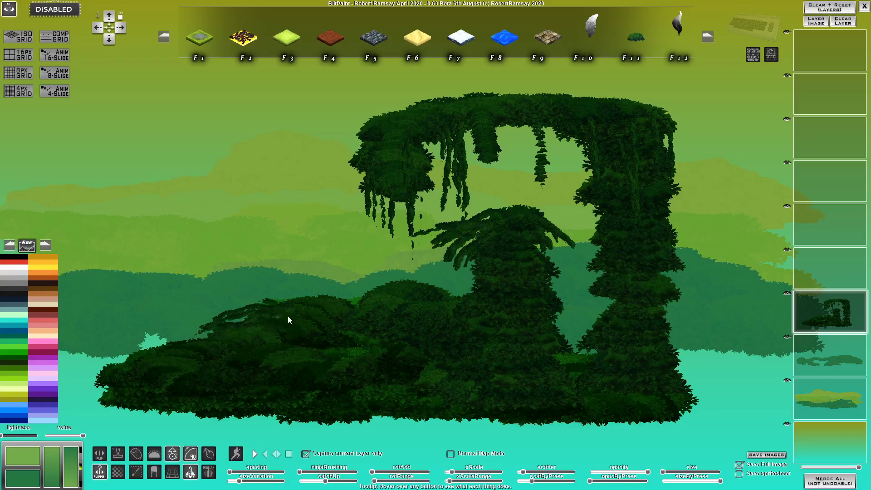
mouse_move(320, 307)
left_mouse_down()
mouse_move(124, 356)
mouse_move(329, 313)
mouse_move(370, 331)
mouse_move(360, 310)
mouse_move(288, 300)
mouse_move(218, 337)
mouse_move(270, 325)
mouse_move(143, 375)
mouse_move(271, 332)
mouse_move(151, 383)
mouse_move(241, 338)
mouse_move(284, 345)
mouse_move(186, 373)
mouse_move(295, 335)
mouse_move(259, 372)
mouse_move(248, 360)
mouse_move(351, 339)
mouse_move(251, 401)
mouse_move(299, 356)
mouse_move(364, 347)
mouse_move(315, 408)
mouse_move(350, 379)
mouse_move(420, 354)
mouse_move(477, 371)
mouse_move(577, 367)
mouse_move(754, 413)
mouse_move(375, 404)
mouse_move(584, 398)
mouse_move(259, 415)
mouse_move(510, 390)
mouse_move(488, 406)
mouse_move(410, 410)
mouse_move(659, 415)
mouse_move(330, 396)
mouse_move(111, 403)
mouse_move(113, 390)
mouse_move(72, 365)
mouse_move(137, 360)
mouse_move(151, 316)
left_mouse_up()
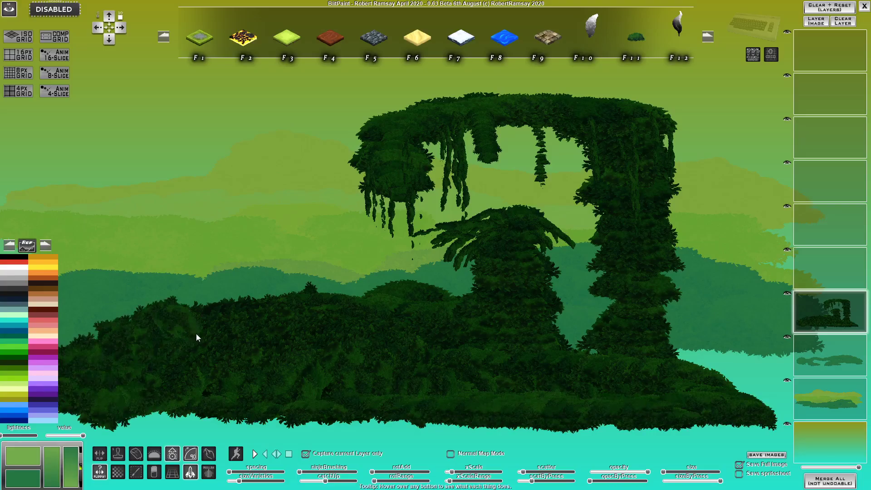
mouse_move(196, 336)
left_mouse_down()
mouse_move(114, 346)
mouse_move(123, 299)
left_mouse_up()
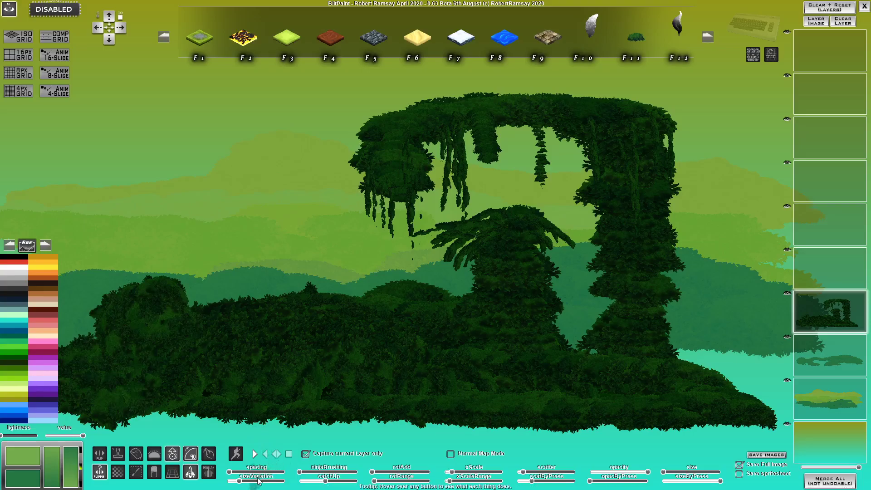
Raise the size variation, paint a tree with a broad leafy crown on the mound, and fill out the ground foliage
left_click_drag(258, 480, 264, 481)
mouse_move(190, 288)
left_mouse_down()
mouse_move(129, 293)
mouse_move(109, 322)
mouse_move(203, 312)
mouse_move(218, 296)
left_mouse_up()
mouse_move(284, 290)
left_mouse_down()
mouse_move(301, 303)
mouse_move(318, 292)
mouse_move(352, 297)
mouse_move(315, 303)
mouse_move(429, 308)
mouse_move(406, 332)
mouse_move(507, 371)
mouse_move(603, 377)
mouse_move(640, 362)
mouse_move(679, 376)
mouse_move(700, 365)
mouse_move(750, 397)
mouse_move(571, 418)
mouse_move(299, 401)
left_mouse_up()
mouse_move(215, 238)
left_mouse_down()
mouse_move(200, 123)
mouse_move(222, 114)
mouse_move(212, 139)
mouse_move(143, 126)
mouse_move(177, 94)
mouse_move(260, 108)
mouse_move(279, 135)
mouse_move(212, 149)
mouse_move(217, 257)
left_mouse_up()
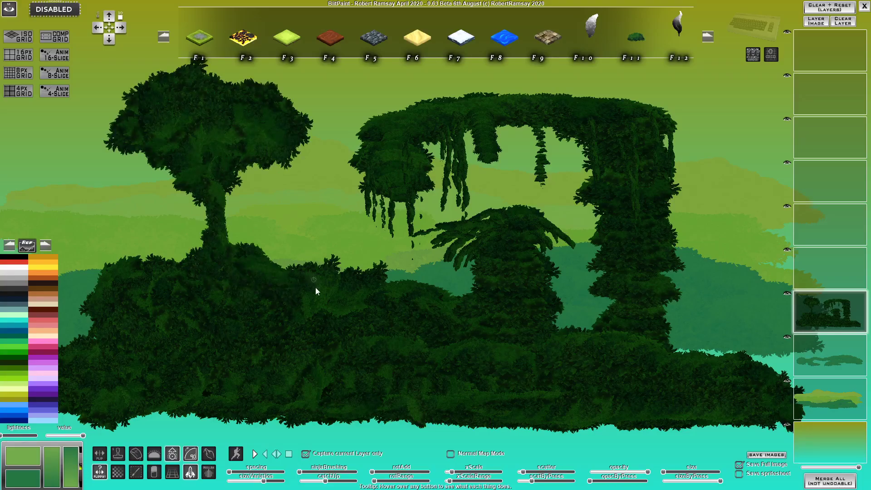
mouse_move(316, 291)
left_mouse_down()
mouse_move(390, 336)
mouse_move(181, 399)
mouse_move(171, 416)
mouse_move(585, 422)
mouse_move(717, 436)
left_mouse_up()
Select the empty layer above the tree, set black and pale yellow as the colours, and paint shaded bushes in the foreground
left_click(830, 267)
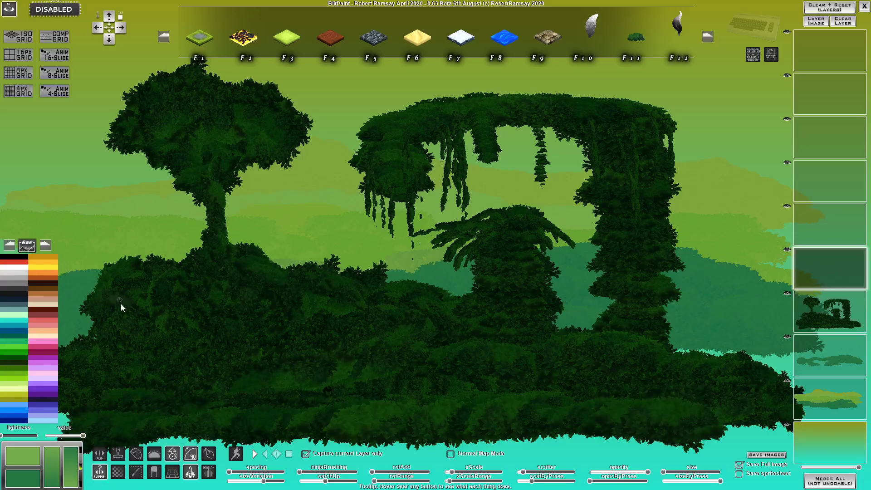
left_click(16, 255)
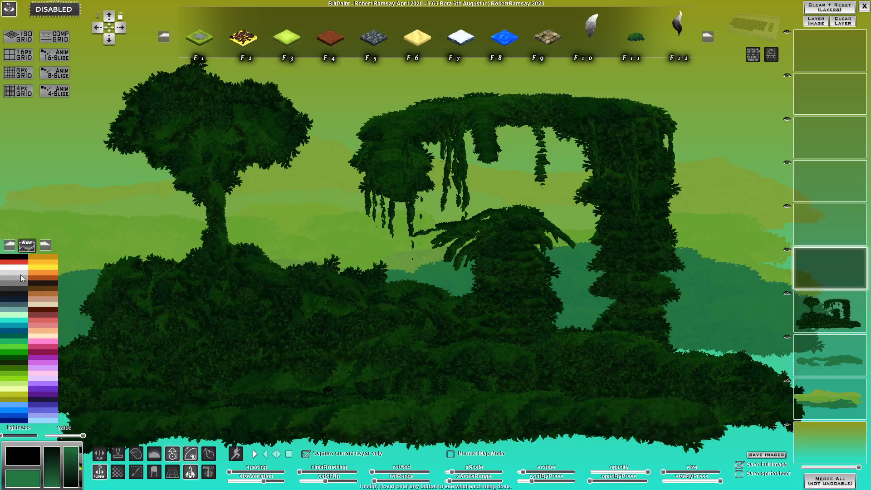
left_click(24, 384)
mouse_move(283, 336)
left_mouse_down()
mouse_move(335, 369)
mouse_move(298, 396)
mouse_move(405, 416)
mouse_move(298, 402)
mouse_move(495, 365)
mouse_move(380, 403)
mouse_move(311, 402)
mouse_move(464, 401)
left_mouse_up()
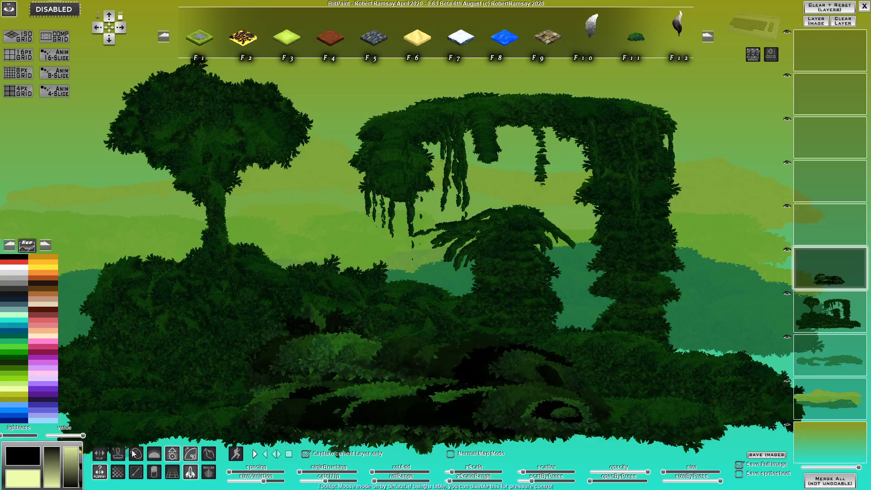
Try a solid pale yellow bush without a second colour, swap the colours and paint broad light green foreground mounds
mouse_move(307, 381)
left_mouse_down()
mouse_move(399, 406)
mouse_move(272, 410)
left_mouse_up()
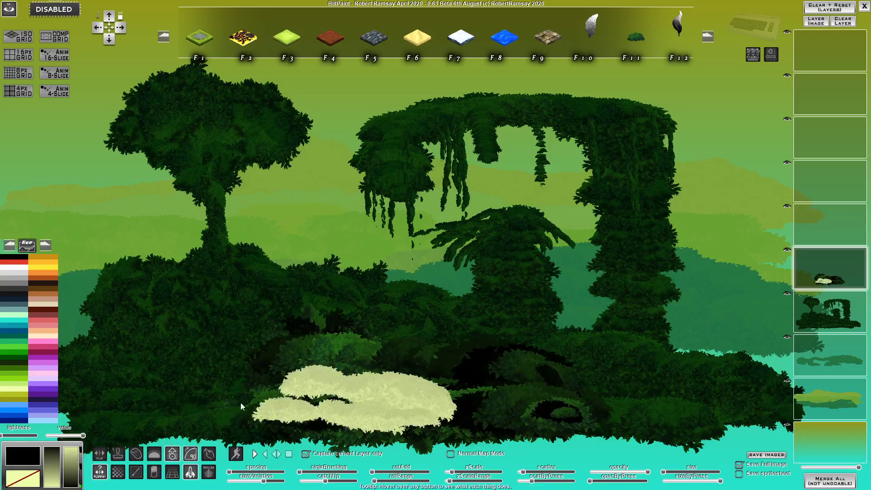
mouse_move(318, 393)
left_mouse_down()
mouse_move(308, 406)
mouse_move(278, 404)
mouse_move(519, 379)
mouse_move(171, 430)
mouse_move(483, 424)
left_mouse_up()
key("x")
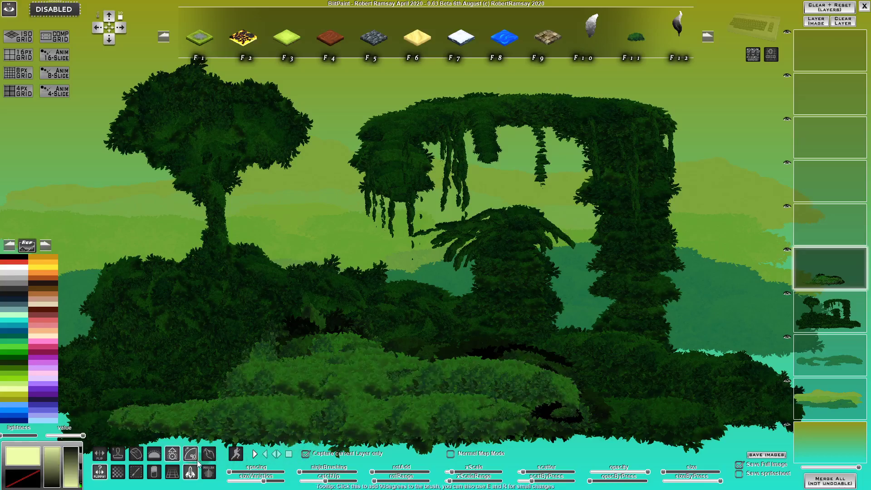
Extend the light green bushes into a broad mass across the foreground and preview the layers in parallax
mouse_move(306, 409)
left_mouse_down()
mouse_move(184, 385)
mouse_move(304, 410)
mouse_move(385, 414)
mouse_move(555, 413)
mouse_move(702, 394)
mouse_move(591, 388)
mouse_move(637, 416)
mouse_move(714, 425)
mouse_move(423, 427)
left_mouse_up()
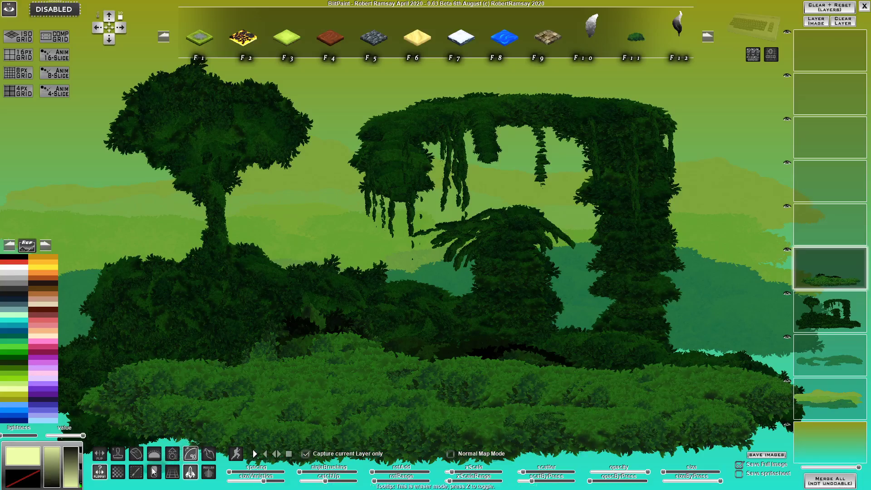
left_click(208, 472)
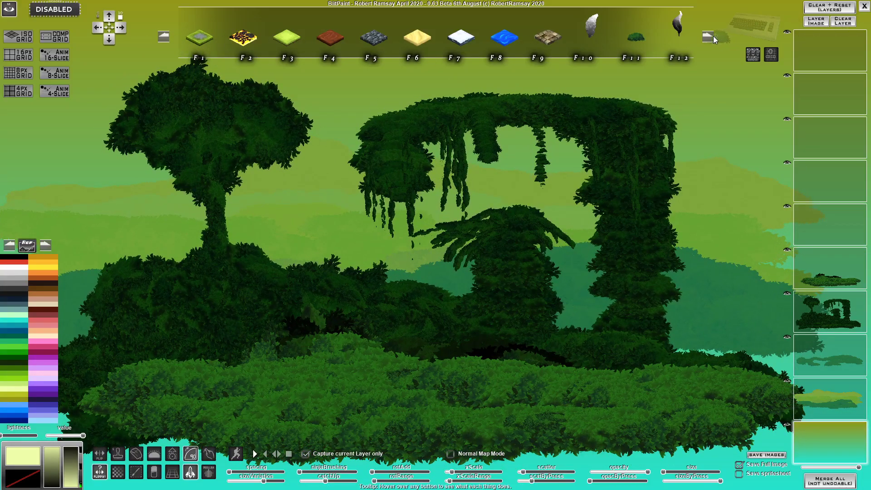
Browse the brush sets for the one with rocks, barrels and crates, and select its soft round white brush
left_click(709, 38)
left_click(163, 37)
left_click(163, 37)
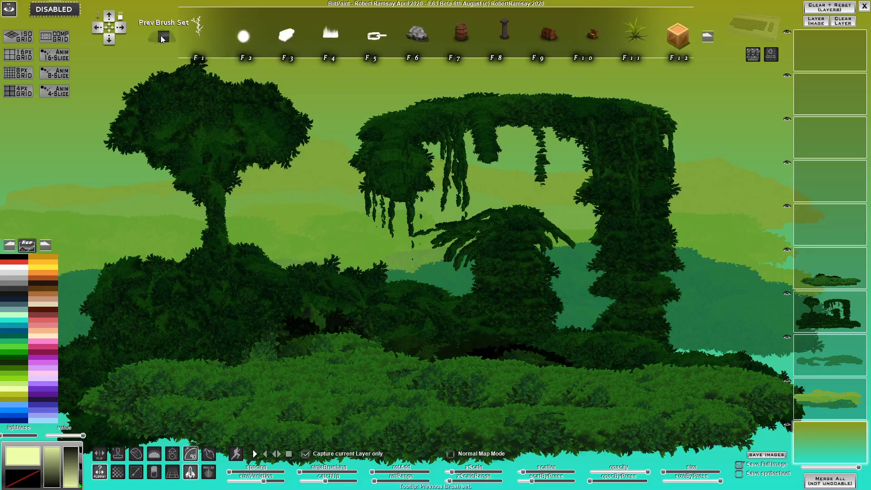
left_click(163, 38)
left_click(707, 36)
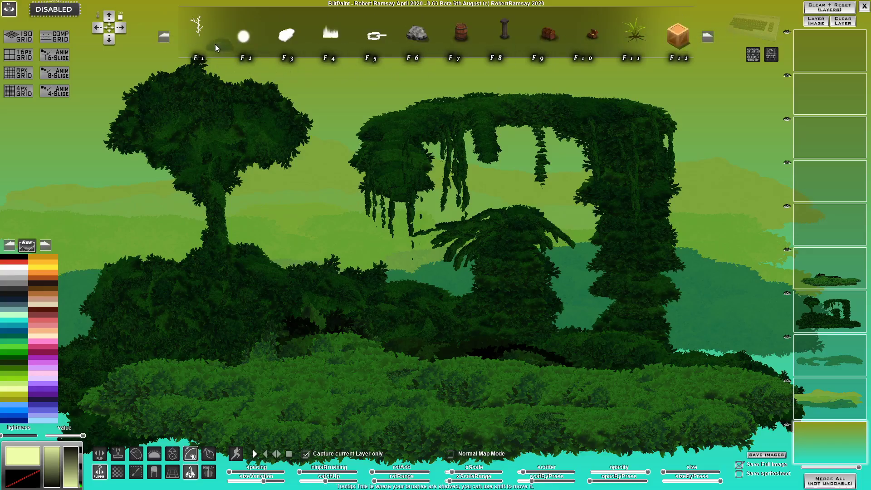
left_click(245, 36)
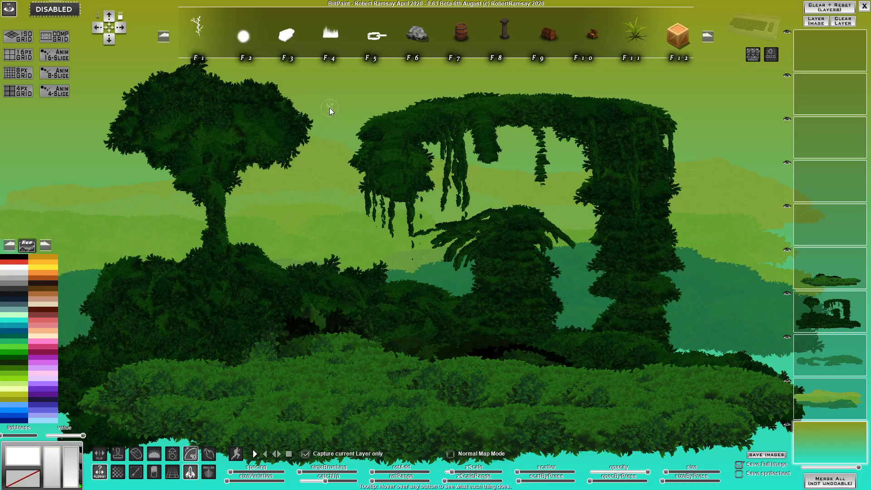
Paint a yellow sun glow on the background layer between the tree and the arch, lowering the brush opacity to soften its edges
left_click(53, 266)
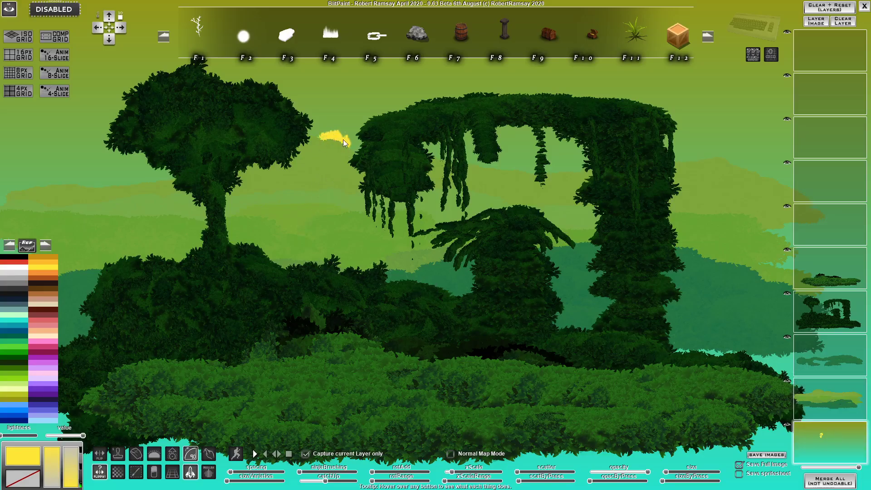
left_click_drag(346, 142, 355, 144)
key("1")
key("2")
mouse_move(341, 132)
left_mouse_down()
mouse_move(317, 133)
mouse_move(356, 143)
mouse_move(324, 132)
mouse_move(350, 129)
mouse_move(357, 138)
mouse_move(319, 138)
left_mouse_up()
key("3")
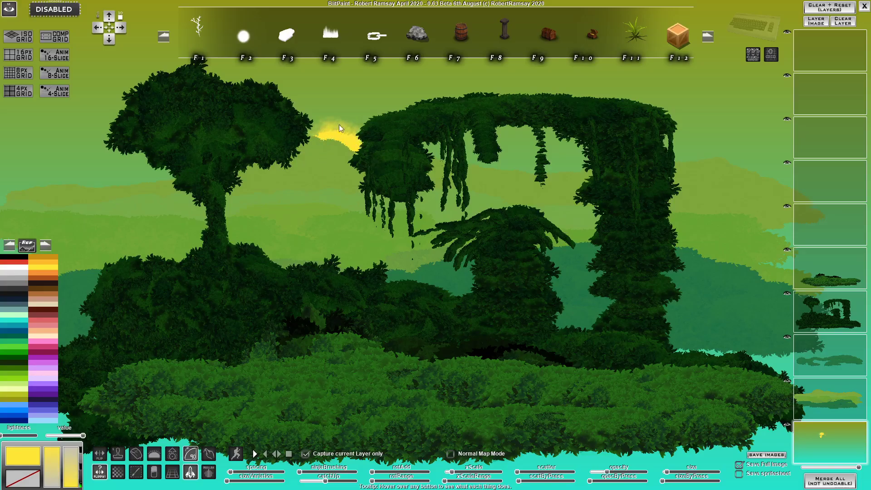
left_click_drag(354, 146, 348, 152)
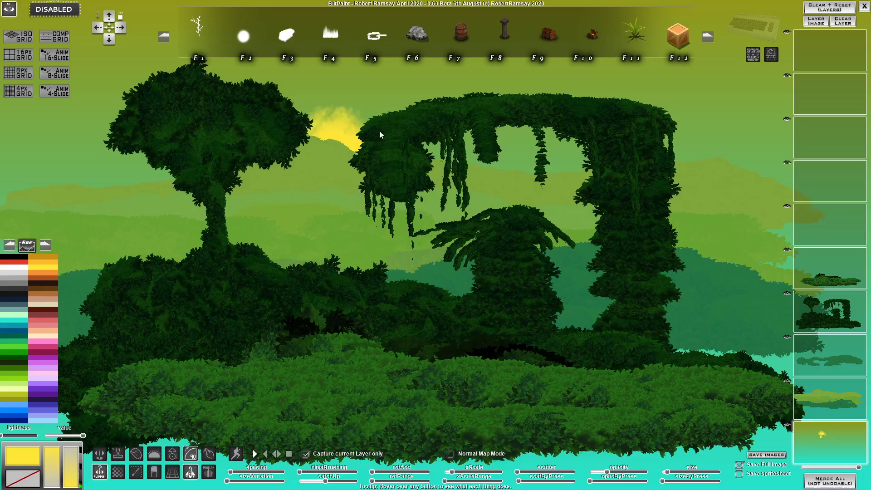
Add an orange halo and a bright white core to the yellow sun glow, and preview the layered scene in parallax
left_click(43, 276)
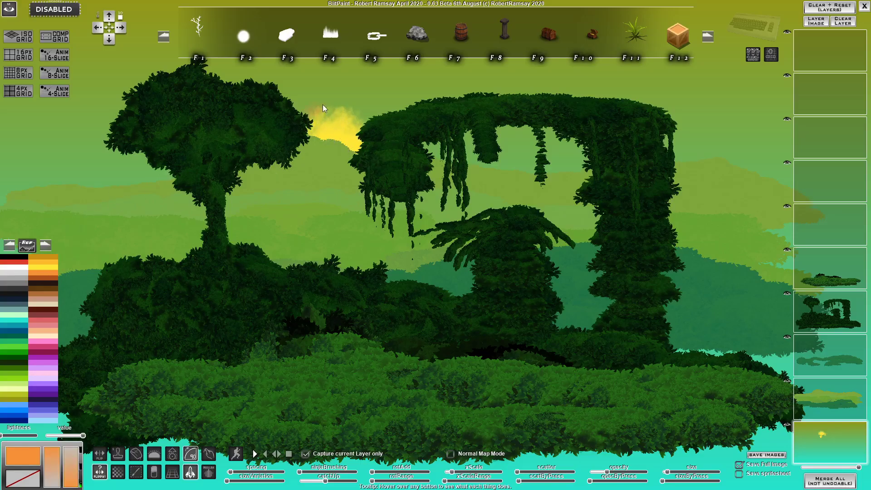
left_click_drag(307, 123, 368, 107)
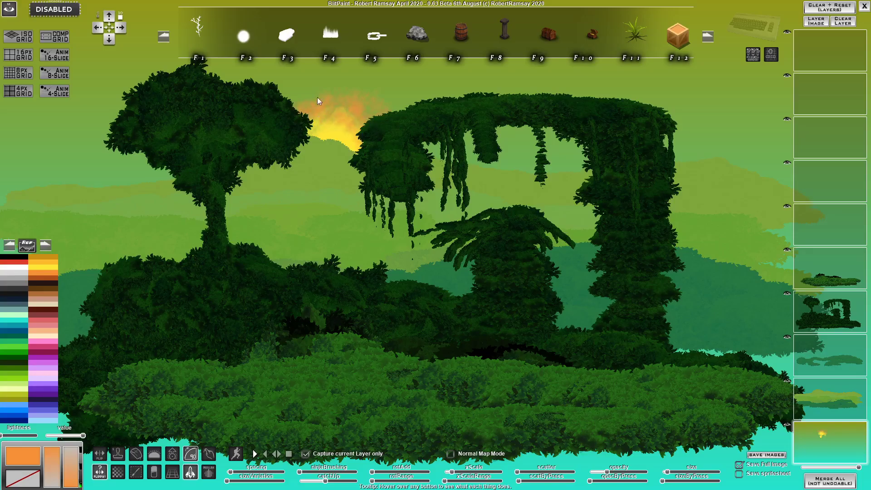
left_click(53, 268)
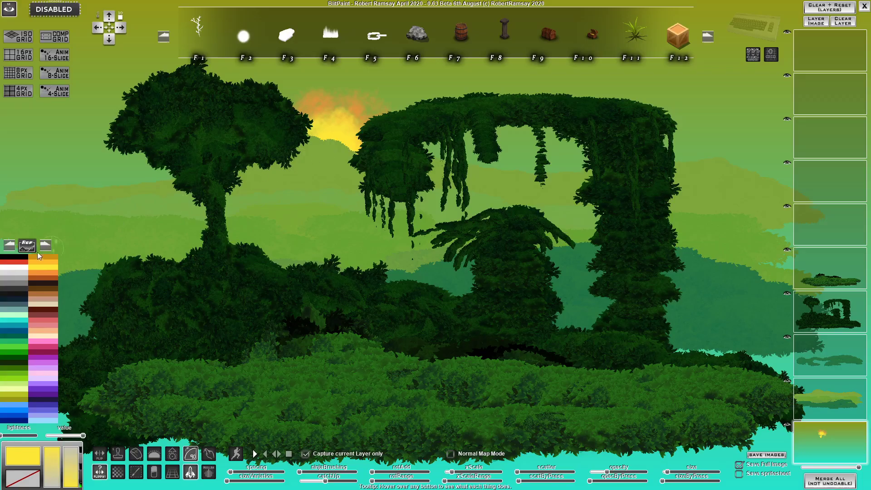
left_click(15, 269)
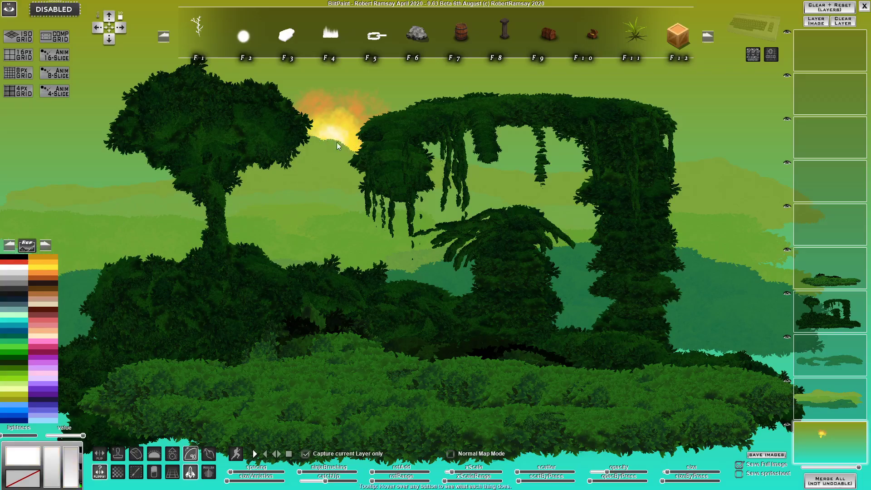
mouse_move(336, 142)
left_mouse_down()
mouse_move(357, 153)
mouse_move(310, 129)
mouse_move(320, 139)
left_mouse_up()
left_click(211, 468)
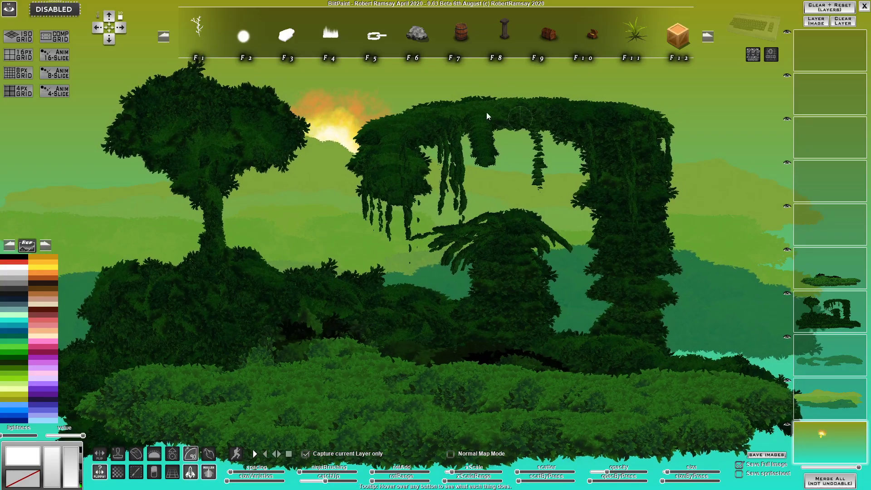